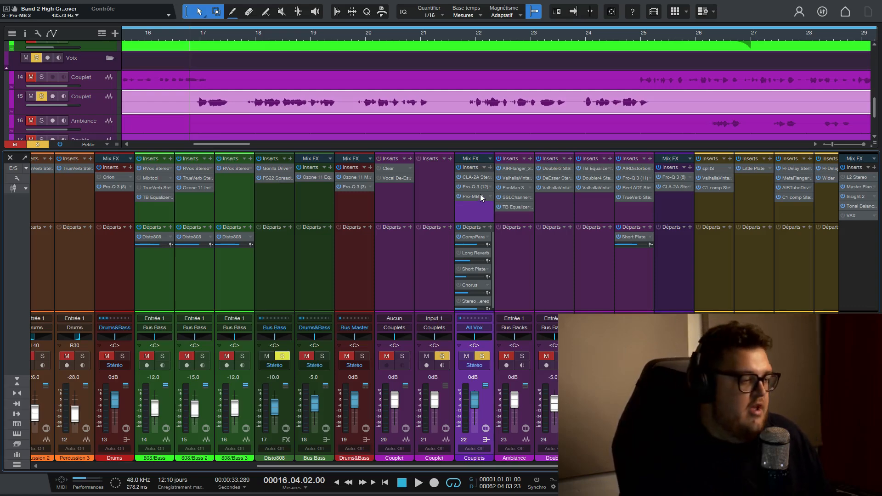
Open the Pro-MB insert on the Couplets bus and remove band 2
{"action": "double_click", "coordinate": [481, 197]}
{"action": "left_click_drag", "start_coordinate": [485, 43], "coordinate": [254, 57]}
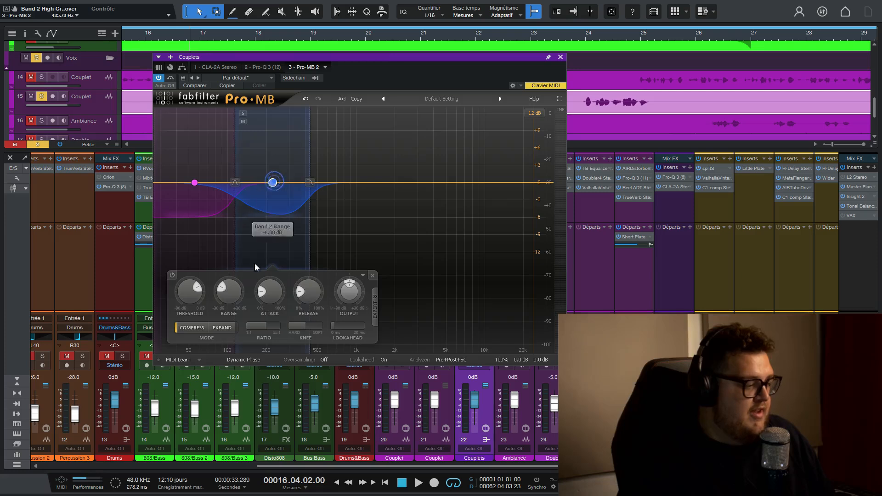
{"action": "left_click", "coordinate": [372, 275]}
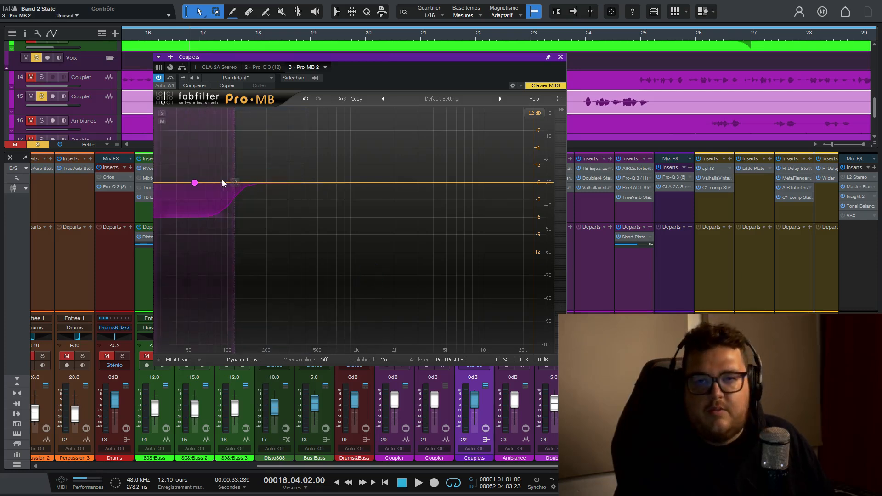
{"action": "left_click", "coordinate": [274, 122]}
{"action": "left_click", "coordinate": [349, 120]}
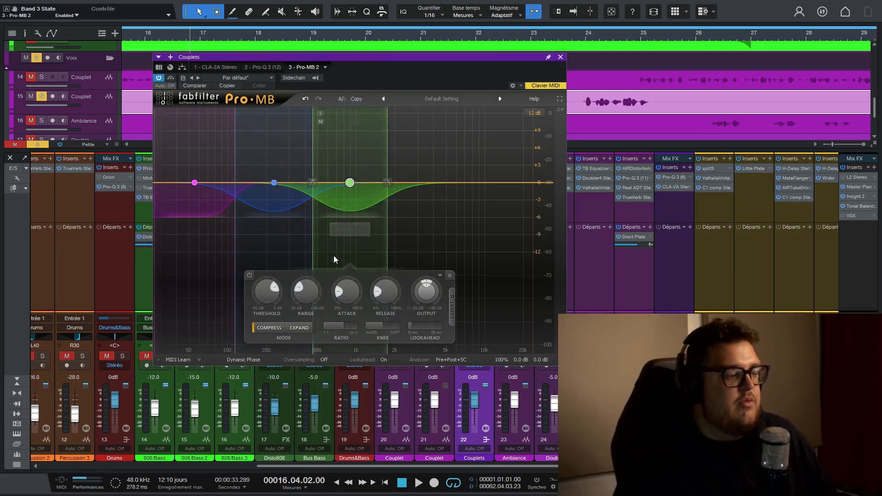
{"action": "left_click", "coordinate": [450, 276]}
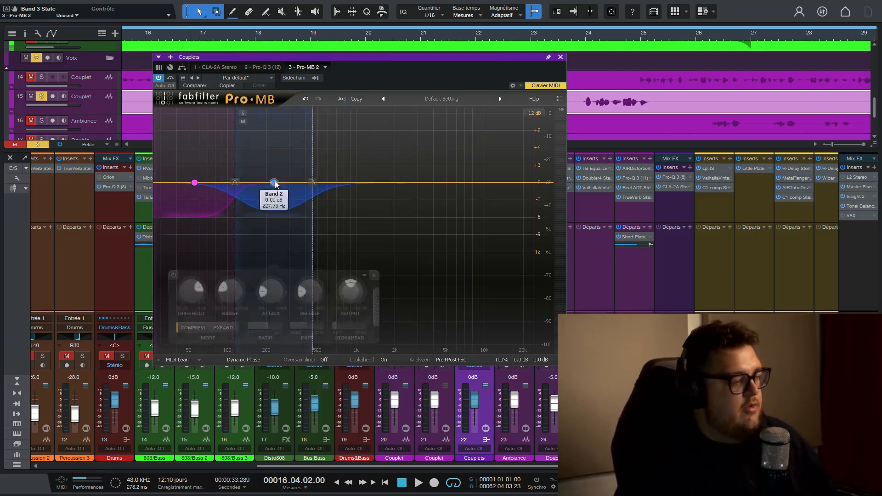
{"action": "double_click", "coordinate": [274, 183]}
Move band 1's high crossover to about 335 Hz and add a high band with its low crossover at 4000 Hz
{"action": "left_click_drag", "start_coordinate": [235, 141], "coordinate": [297, 145]}
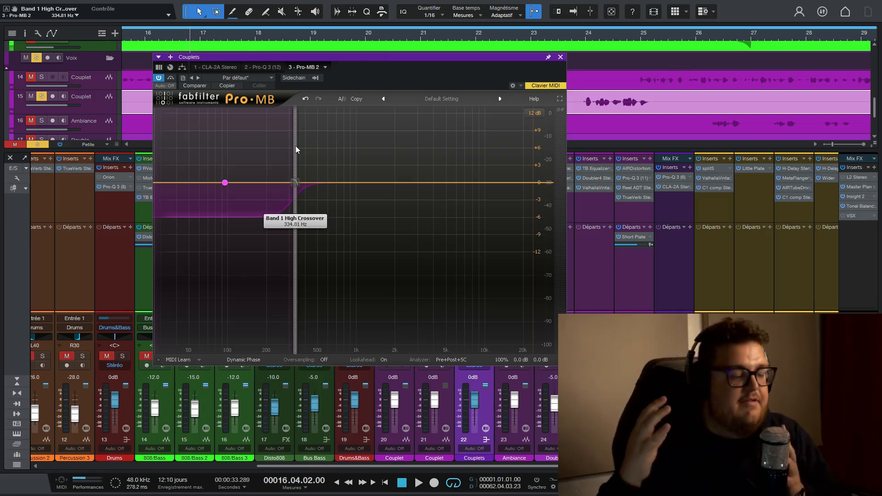
{"action": "left_click", "coordinate": [514, 116]}
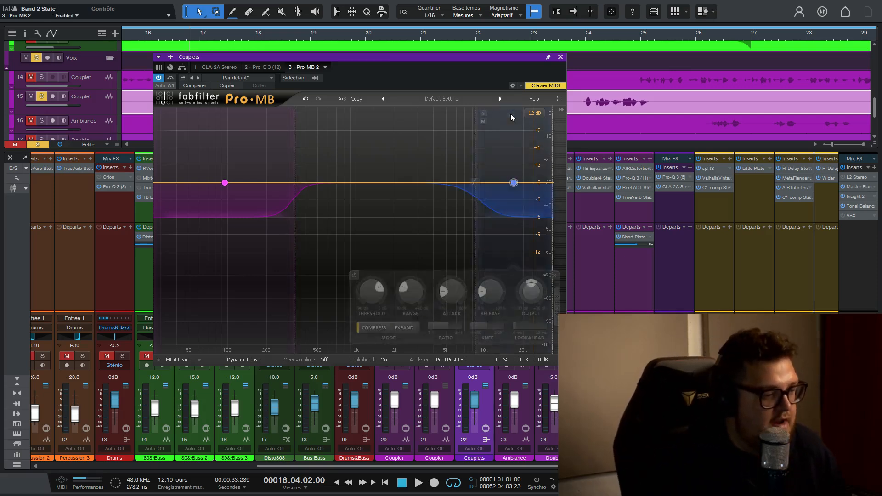
{"action": "left_click_drag", "start_coordinate": [475, 148], "coordinate": [437, 154]}
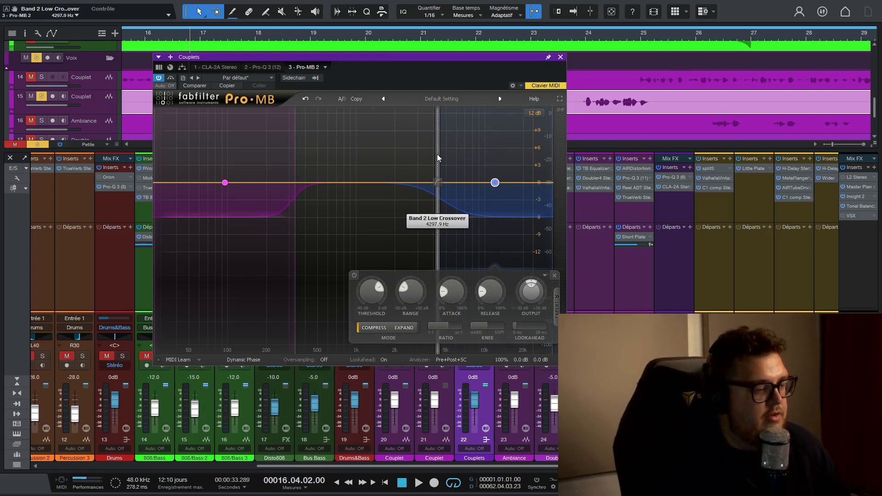
{"action": "double_click", "coordinate": [436, 154]}
{"action": "type", "text": "4000"}
{"action": "key", "text": "Return"}
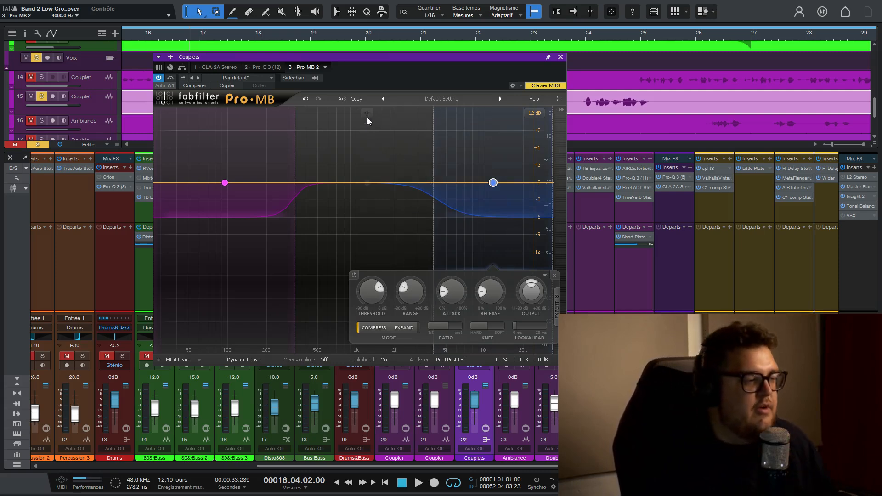
Set band 1's high crossover frequency to 750 Hz
{"action": "left_click_drag", "start_coordinate": [294, 130], "coordinate": [316, 139]}
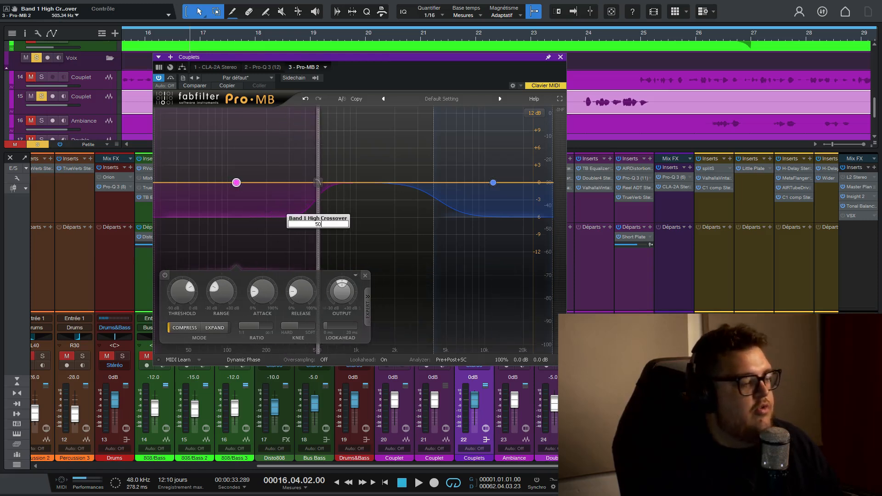
{"action": "double_click", "coordinate": [316, 137]}
{"action": "type", "text": "750"}
{"action": "key", "text": "Return"}
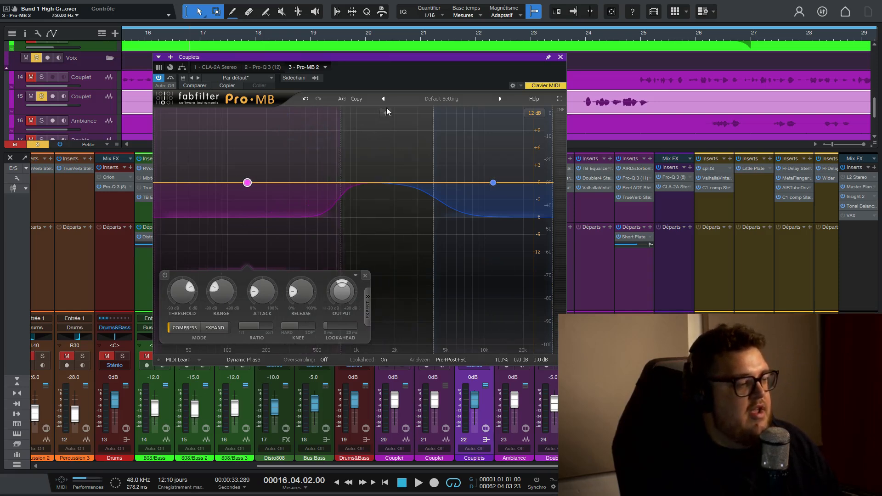
Add a mid band filling the gap from 750 to 4000 Hz and set its high slope to 48 dB/oct
{"action": "left_click", "coordinate": [384, 112]}
{"action": "left_click_drag", "start_coordinate": [417, 135], "coordinate": [433, 138]}
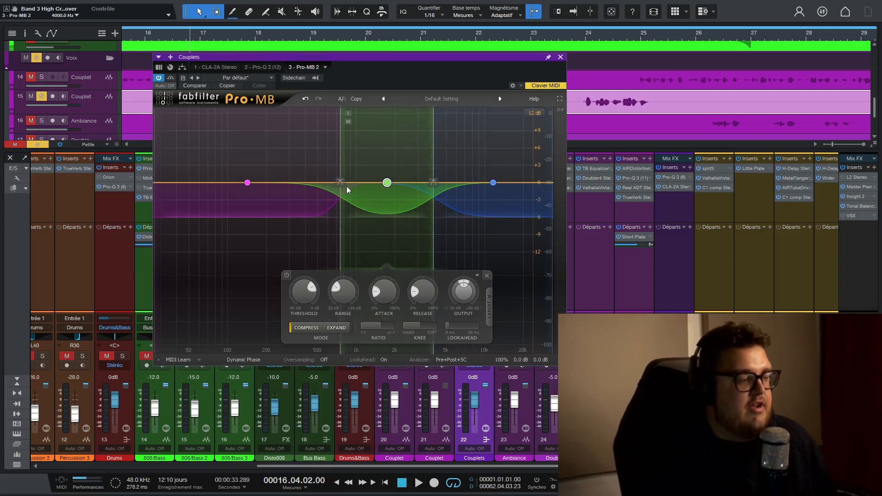
{"action": "left_click_drag", "start_coordinate": [434, 183], "coordinate": [433, 185]}
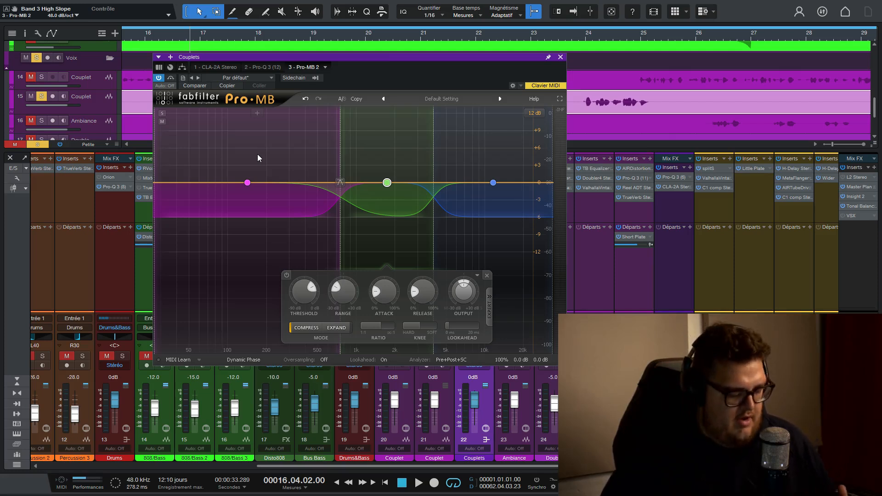
Select the low, mid and high bands in turn to examine their compression controls
{"action": "left_click", "coordinate": [248, 183]}
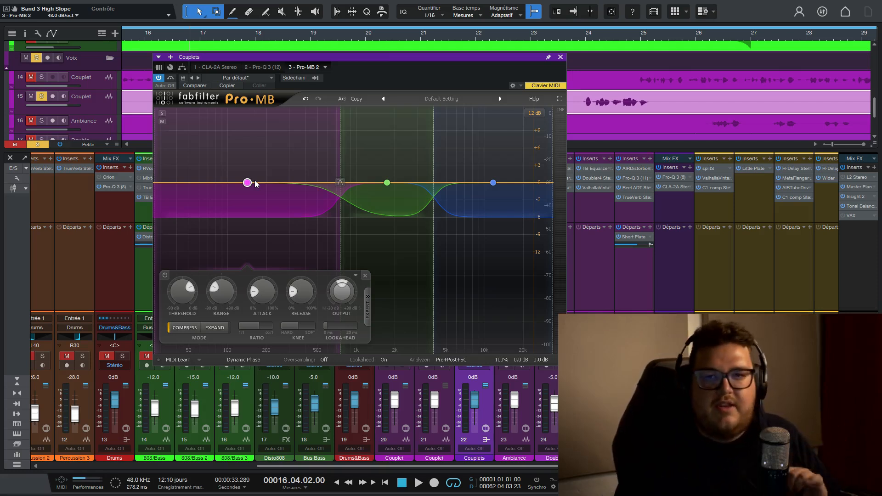
{"action": "mouse_move", "coordinate": [247, 187]}
{"action": "left_mouse_down"}
{"action": "mouse_move", "coordinate": [247, 150]}
{"action": "mouse_move", "coordinate": [244, 202]}
{"action": "mouse_move", "coordinate": [247, 186]}
{"action": "left_mouse_up"}
{"action": "left_click", "coordinate": [387, 183]}
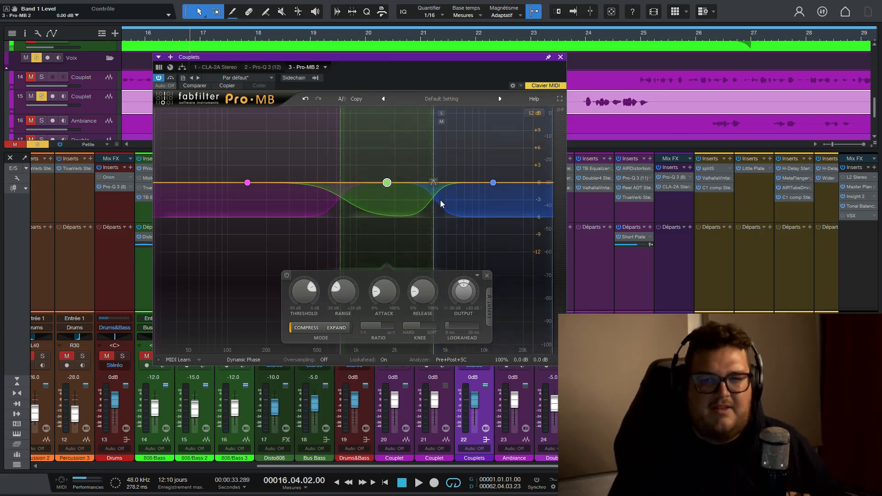
{"action": "left_click", "coordinate": [494, 183]}
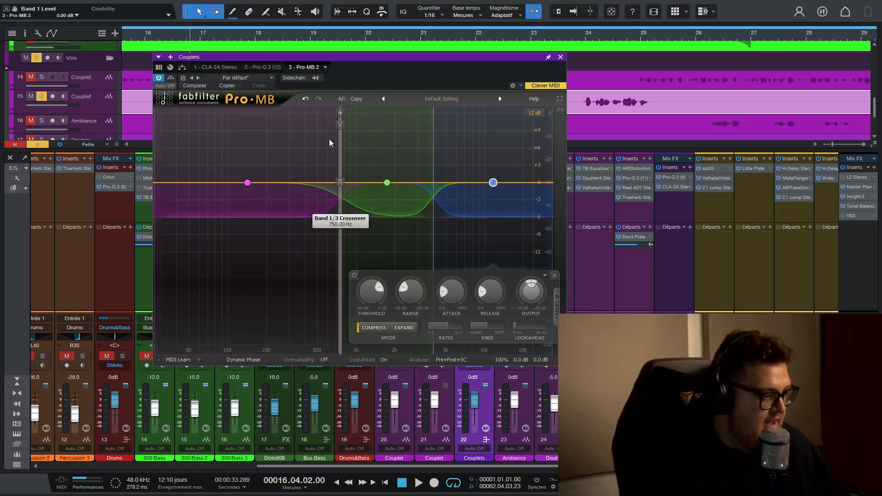
Split the low band at 60 Hz and set the crossover between the new band and the mid band to about 350 Hz
{"action": "left_click", "coordinate": [176, 114]}
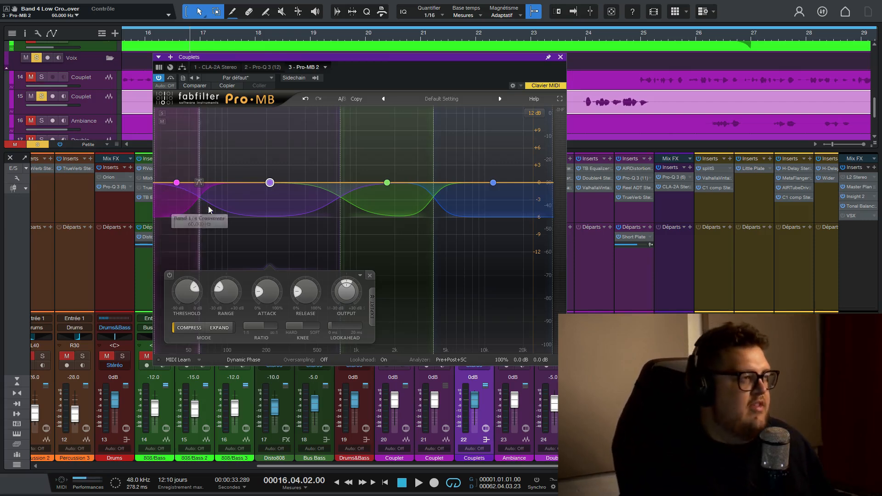
{"action": "mouse_move", "coordinate": [177, 182]}
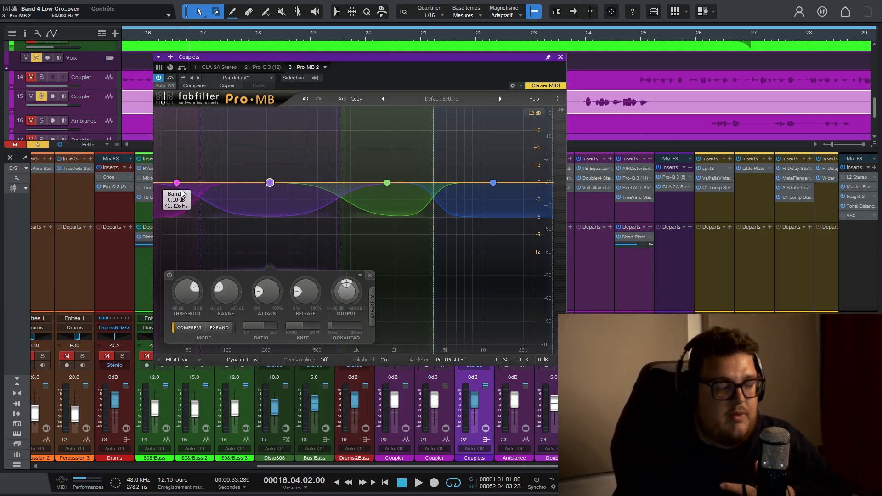
{"action": "left_click_drag", "start_coordinate": [340, 145], "coordinate": [296, 147]}
{"action": "double_click", "coordinate": [296, 148]}
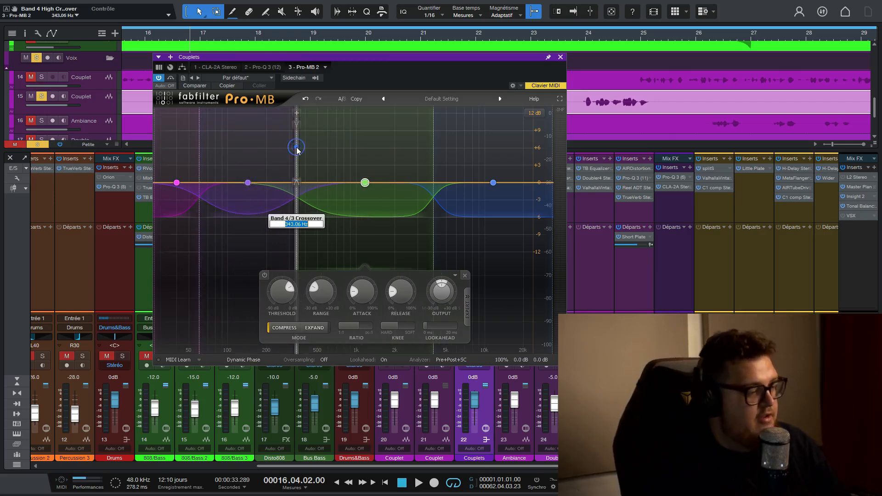
{"action": "type", "text": "350"}
{"action": "key", "text": "Return"}
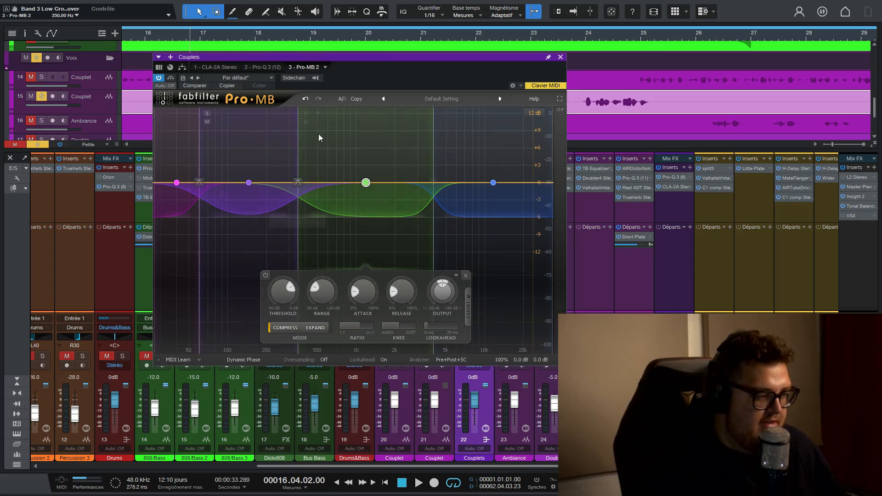
{"action": "mouse_move", "coordinate": [298, 162]}
{"action": "left_mouse_down"}
{"action": "mouse_move", "coordinate": [326, 160]}
{"action": "mouse_move", "coordinate": [299, 162]}
{"action": "left_mouse_up"}
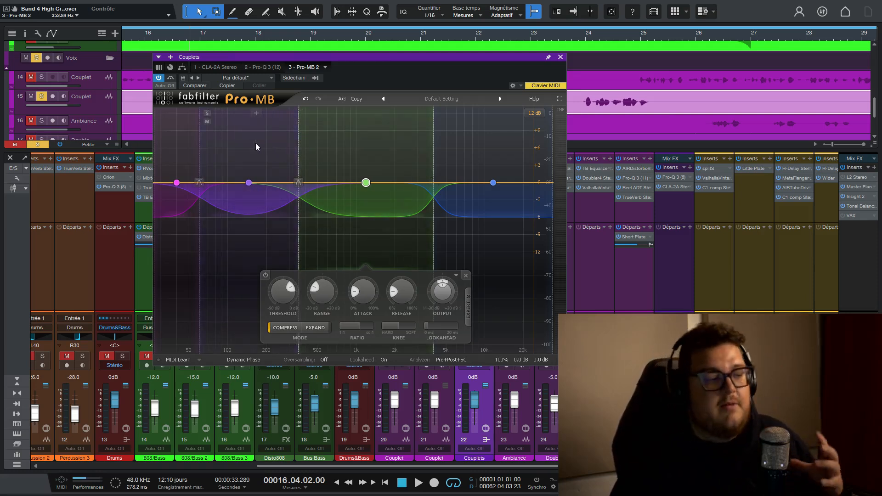
Split the high band to add a fifth band, placing the crossover between the two at about 8035 Hz
{"action": "left_click", "coordinate": [456, 113]}
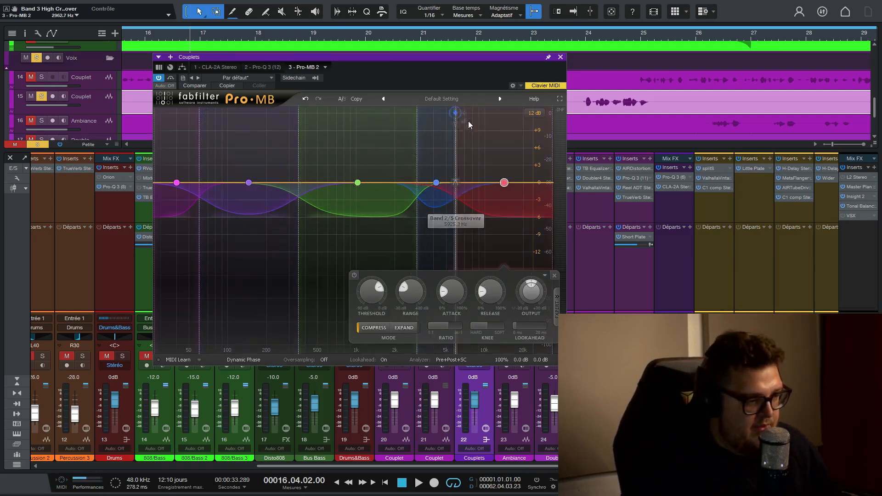
{"action": "left_click_drag", "start_coordinate": [453, 144], "coordinate": [470, 146]}
{"action": "left_click_drag", "start_coordinate": [473, 145], "coordinate": [473, 145]}
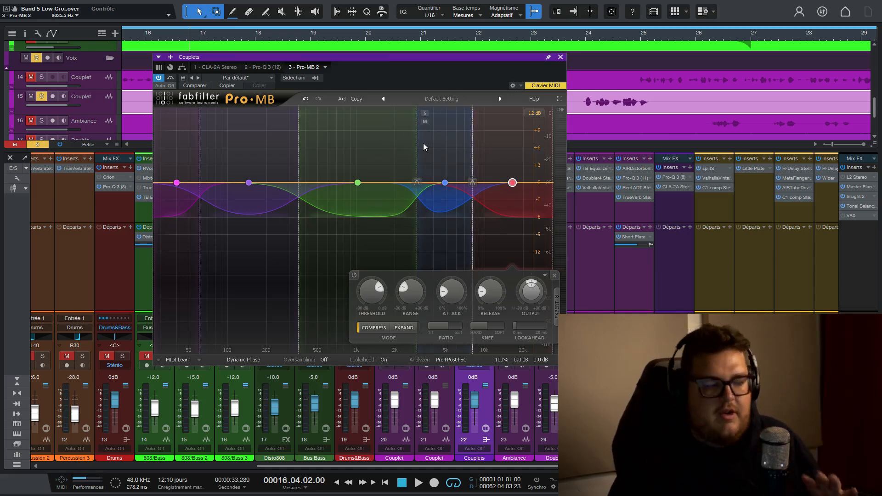
Select each of the five bands from lowest to highest to review how the spectrum is divided
{"action": "left_click", "coordinate": [162, 154]}
{"action": "left_click", "coordinate": [240, 152]}
{"action": "left_click", "coordinate": [360, 148]}
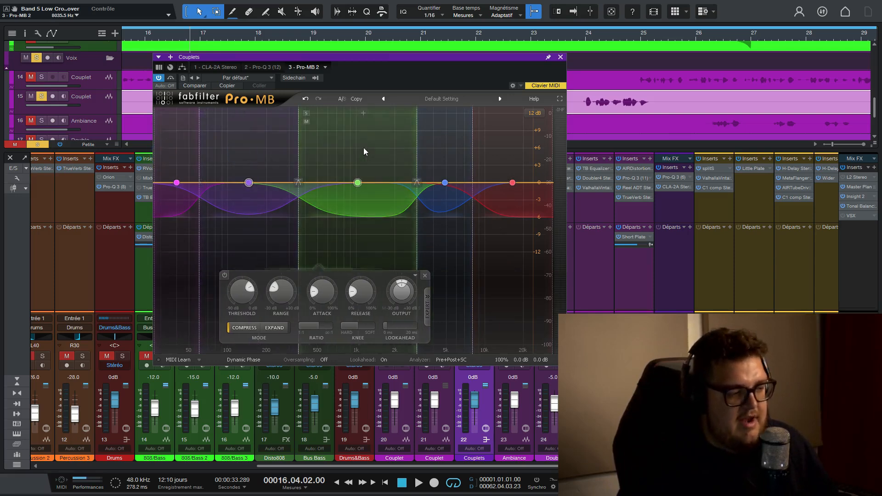
{"action": "left_click", "coordinate": [440, 146]}
{"action": "left_click", "coordinate": [510, 152]}
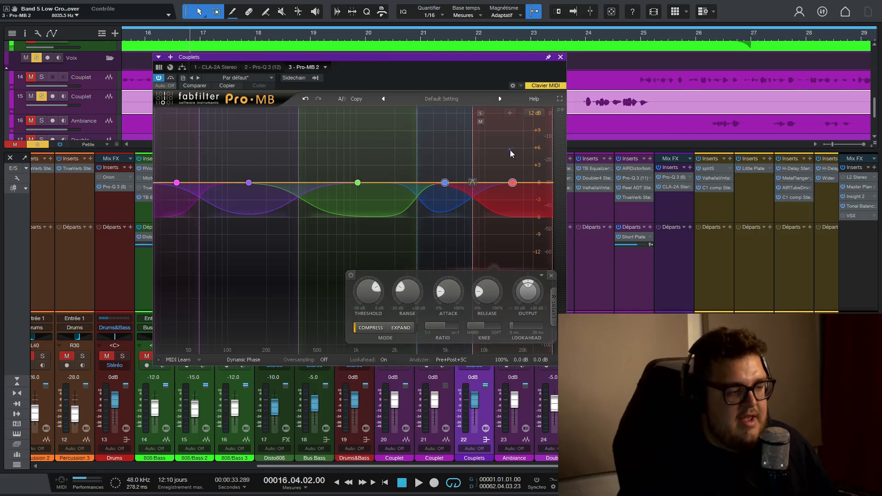
Raise the highest band's low crossover to about 12848 Hz
{"action": "left_click_drag", "start_coordinate": [478, 151], "coordinate": [501, 151]}
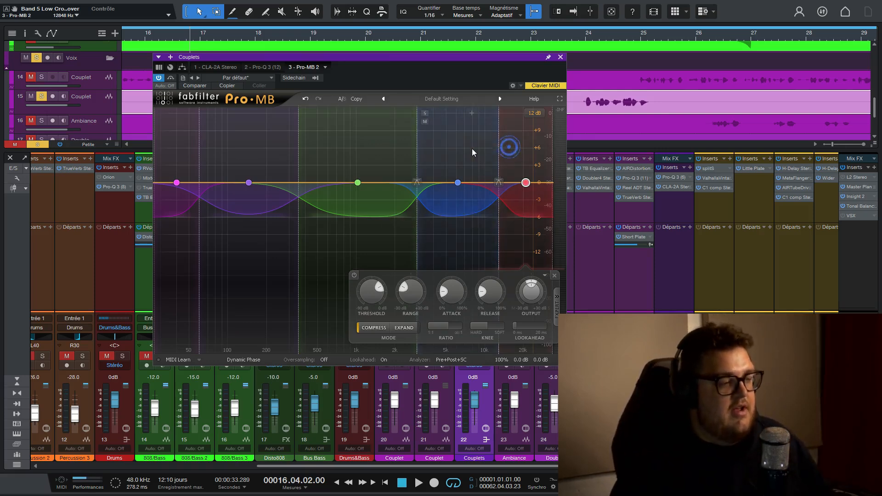
{"action": "left_click", "coordinate": [460, 152]}
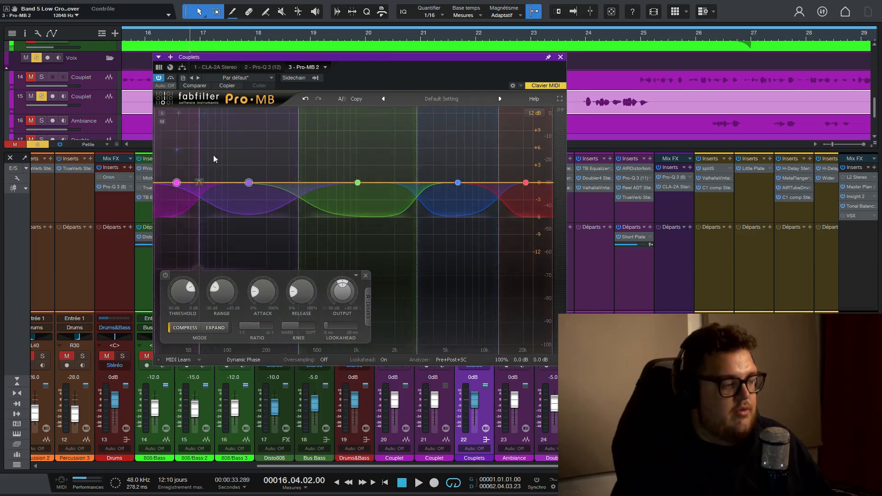
{"action": "left_click", "coordinate": [177, 150]}
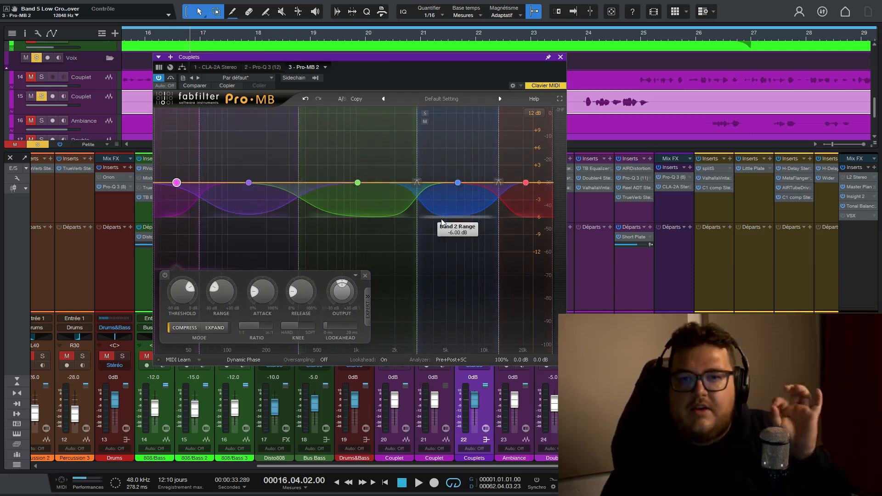
Set the band 3/2 crossover to 4000 Hz and the band 2/5 crossover to 10000 Hz
{"action": "mouse_move", "coordinate": [458, 185]}
{"action": "left_click", "coordinate": [415, 164]}
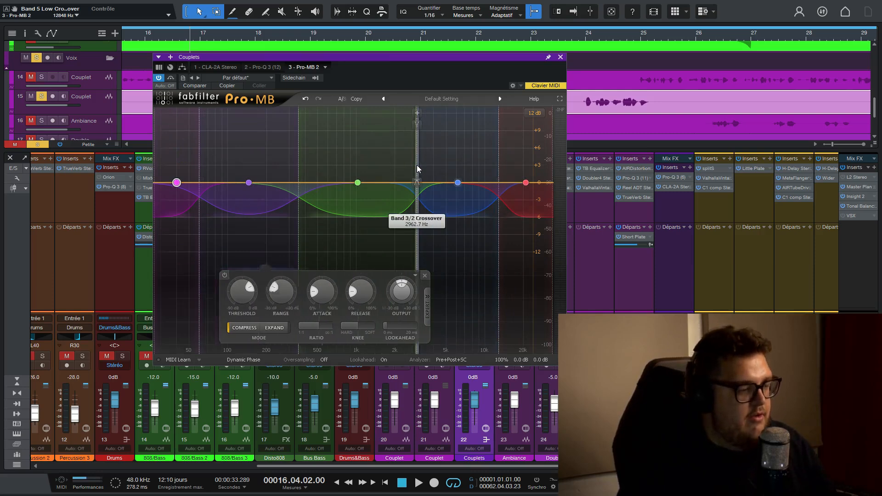
{"action": "double_click", "coordinate": [417, 224]}
{"action": "type", "text": "4000"}
{"action": "key", "text": "Return"}
{"action": "double_click", "coordinate": [498, 158]}
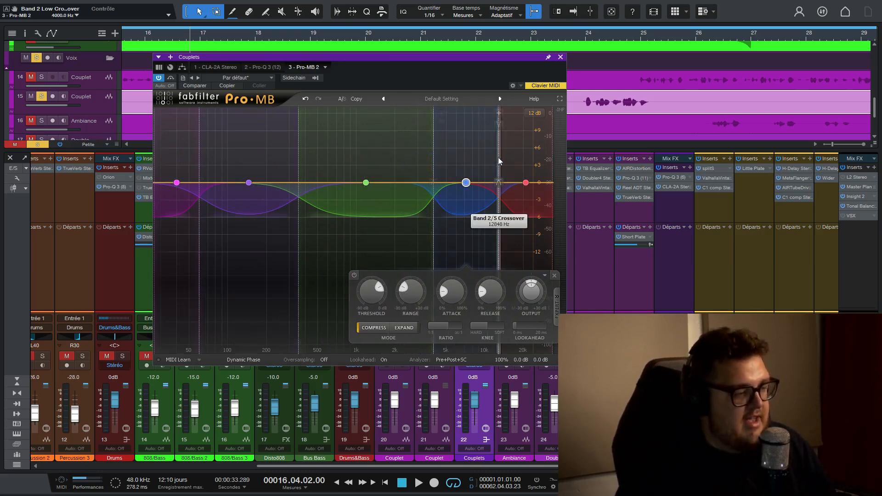
{"action": "type", "text": "10000"}
{"action": "key", "text": "Return"}
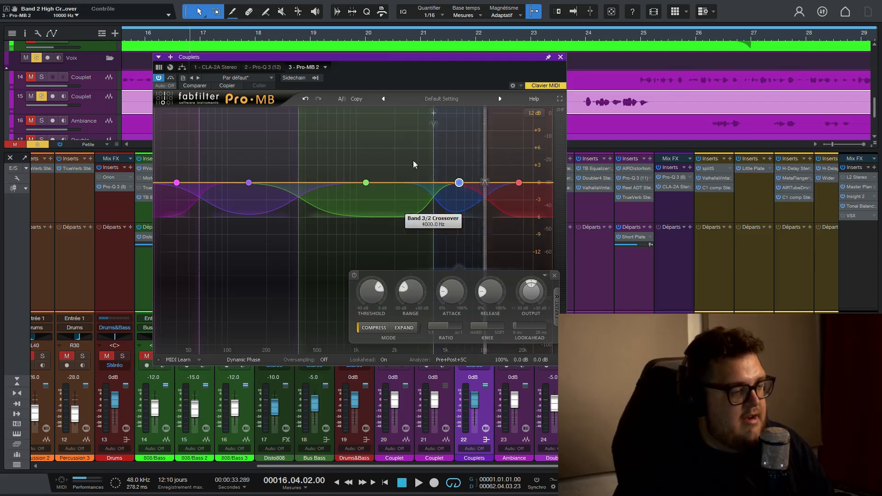
Set the band 4/3 crossover frequency to 500 Hz
{"action": "double_click", "coordinate": [298, 146]}
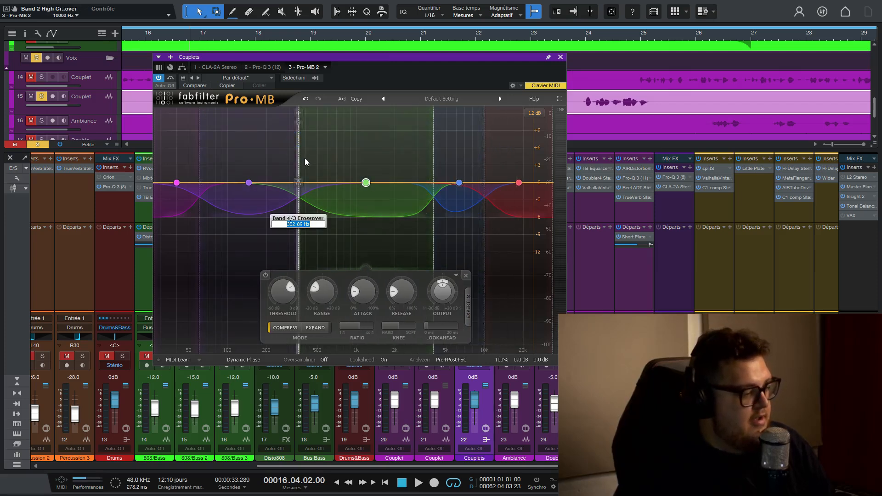
{"action": "type", "text": "500"}
{"action": "key", "text": "Return"}
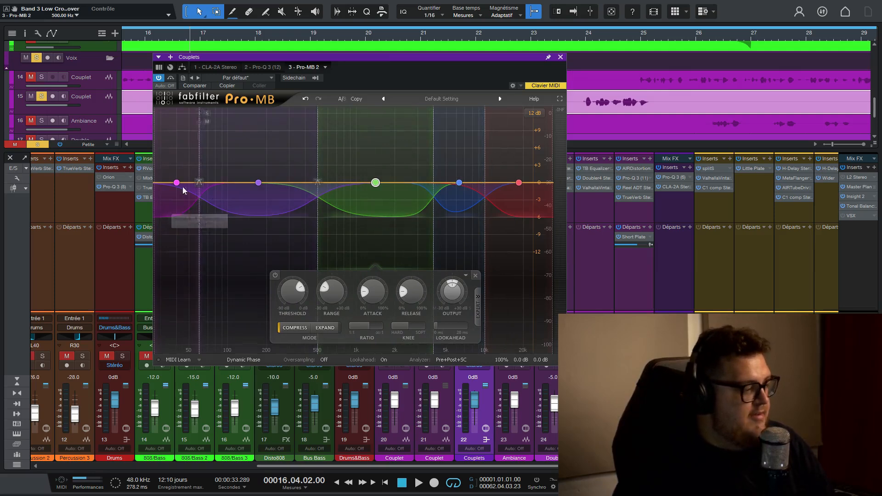
Adjust the band levels: lower bands 1 and 2, raise band 5 to about +4.2 dB and band 3 to +1.6 dB, lower band 4 to -1.6 dB
{"action": "mouse_move", "coordinate": [177, 182]}
{"action": "left_mouse_down"}
{"action": "mouse_move", "coordinate": [174, 227]}
{"action": "mouse_move", "coordinate": [176, 196]}
{"action": "left_mouse_up"}
{"action": "left_click_drag", "start_coordinate": [519, 182], "coordinate": [518, 173]}
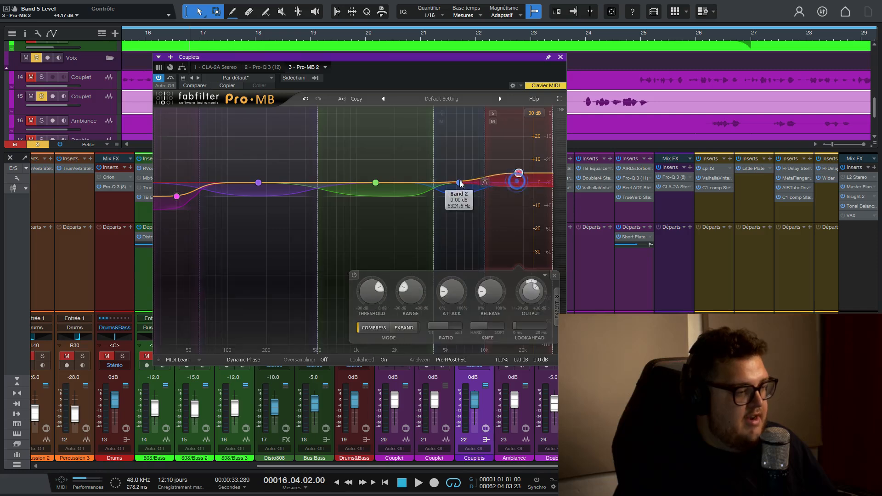
{"action": "left_click_drag", "start_coordinate": [459, 183], "coordinate": [459, 187]}
{"action": "left_click_drag", "start_coordinate": [375, 183], "coordinate": [375, 179]}
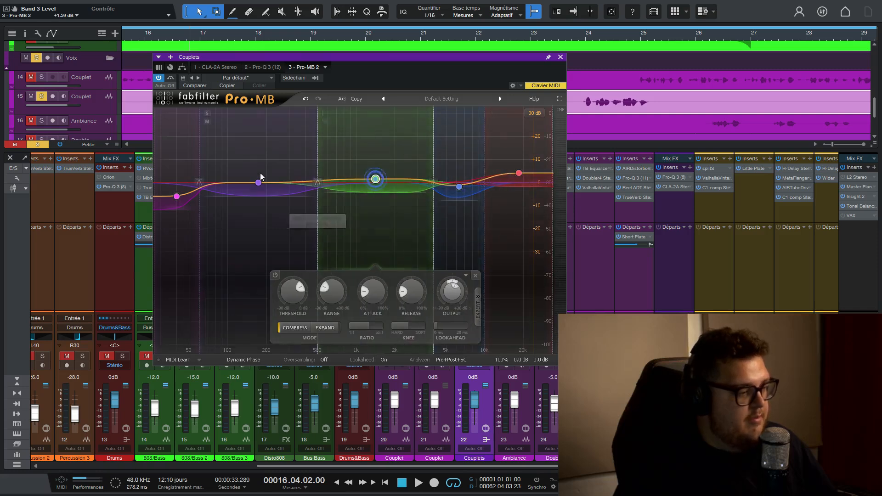
{"action": "left_click_drag", "start_coordinate": [258, 182], "coordinate": [259, 187]}
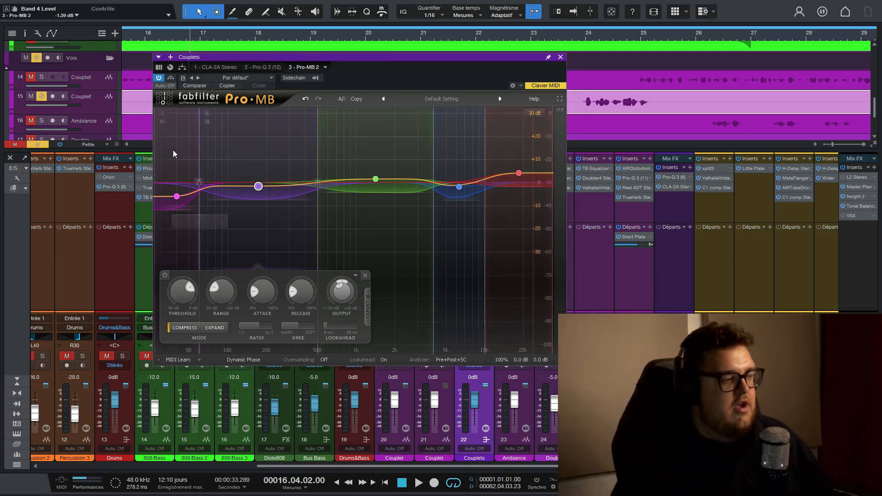
Close the Pro-MB window and remove Pro-MB from the Couplets bus inserts
{"action": "left_click", "coordinate": [560, 58]}
{"action": "left_click", "coordinate": [489, 197]}
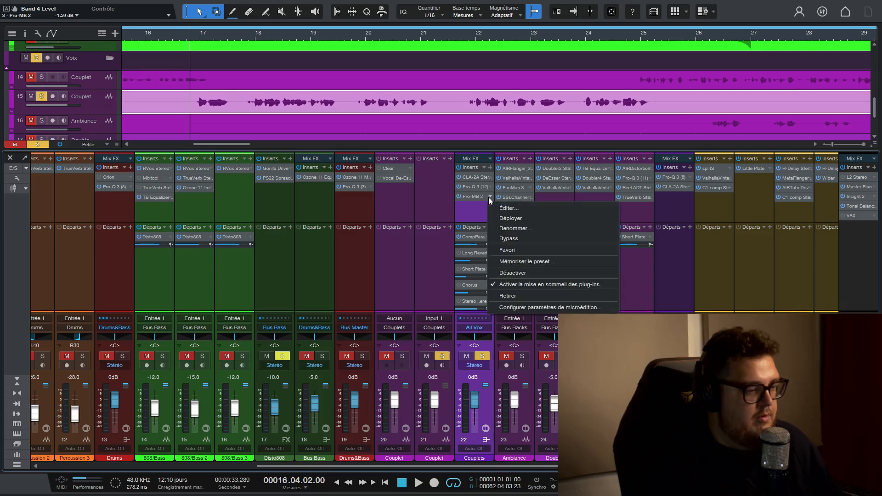
{"action": "left_click", "coordinate": [498, 298]}
Open the Pro-Q 3 equalizer of the Couplets bus and play the vocal through it to view its spectrum
{"action": "double_click", "coordinate": [473, 186]}
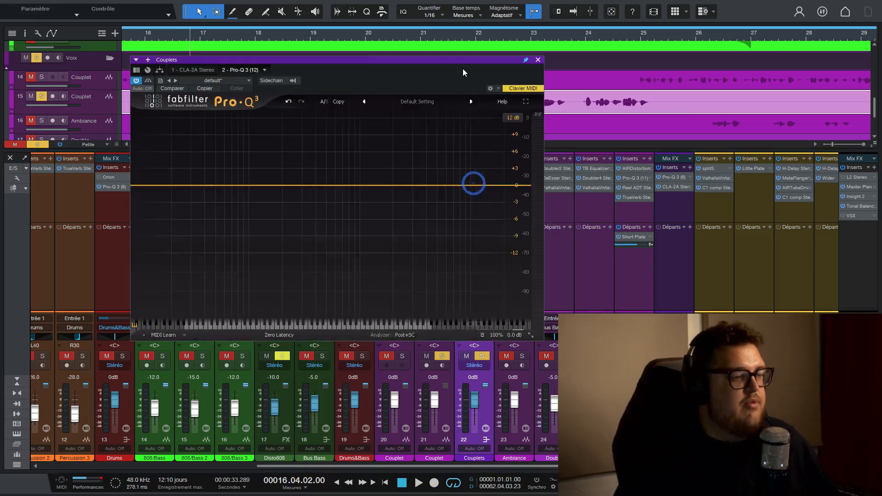
{"action": "left_click_drag", "start_coordinate": [454, 60], "coordinate": [411, 97]}
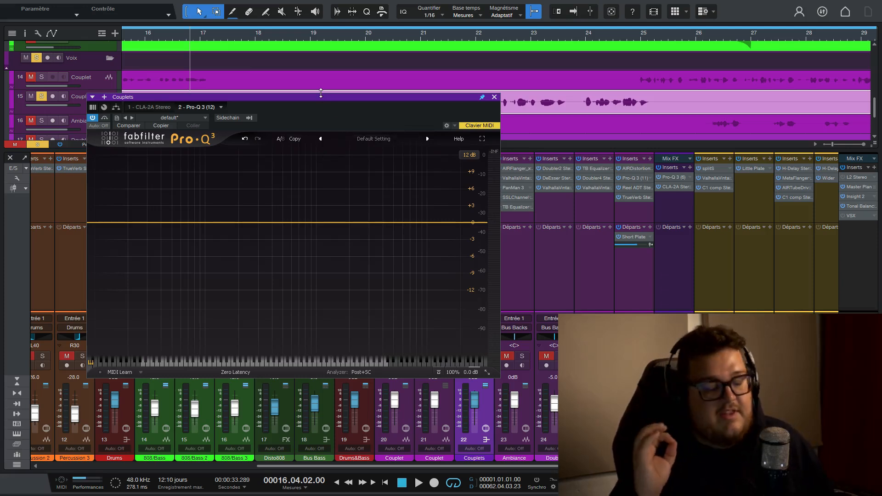
{"action": "key", "text": "space"}
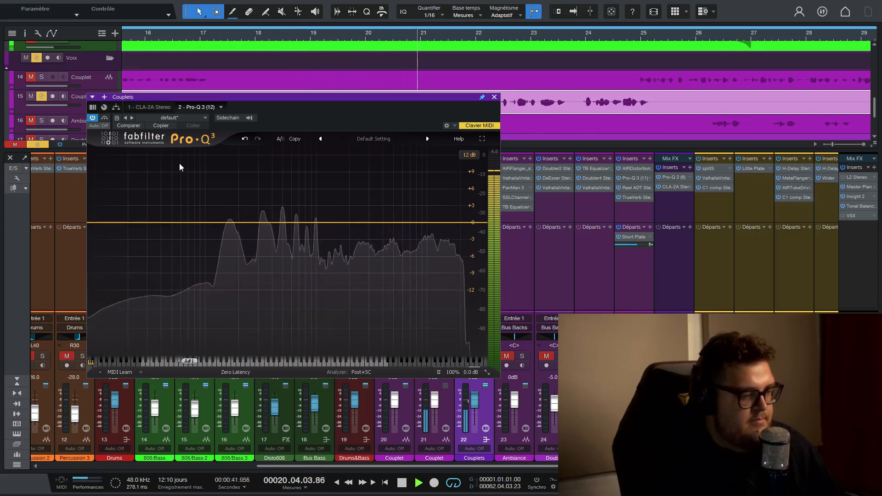
{"action": "key", "text": "space"}
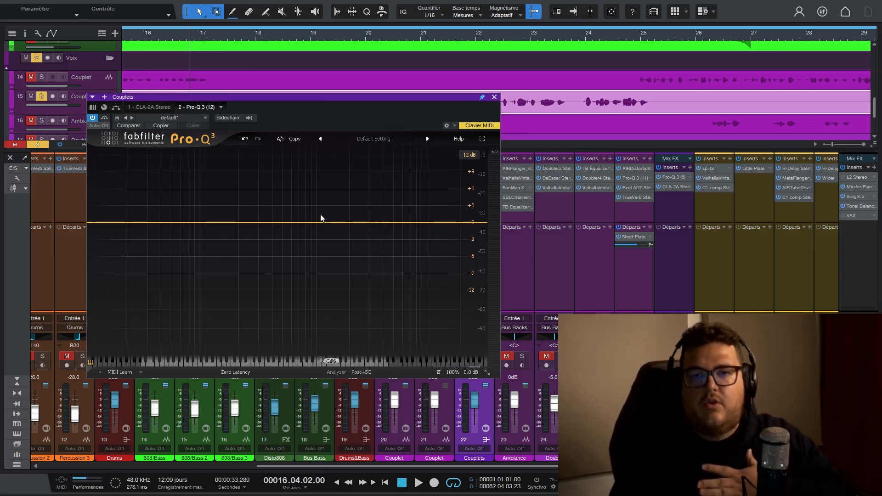
Add a bell band at about 187 Hz, a high shelf at about 20 kHz and a bell band at about 2260 Hz
{"action": "left_click", "coordinate": [228, 223]}
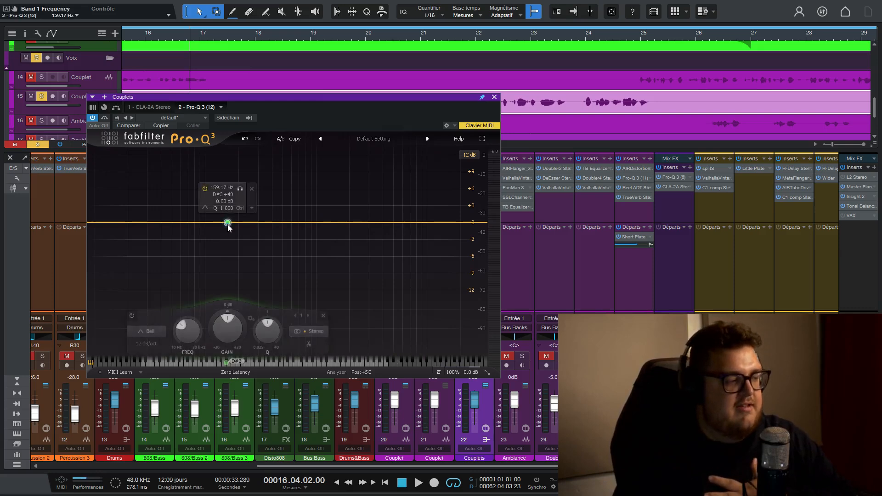
{"action": "left_click_drag", "start_coordinate": [228, 223], "coordinate": [236, 223]}
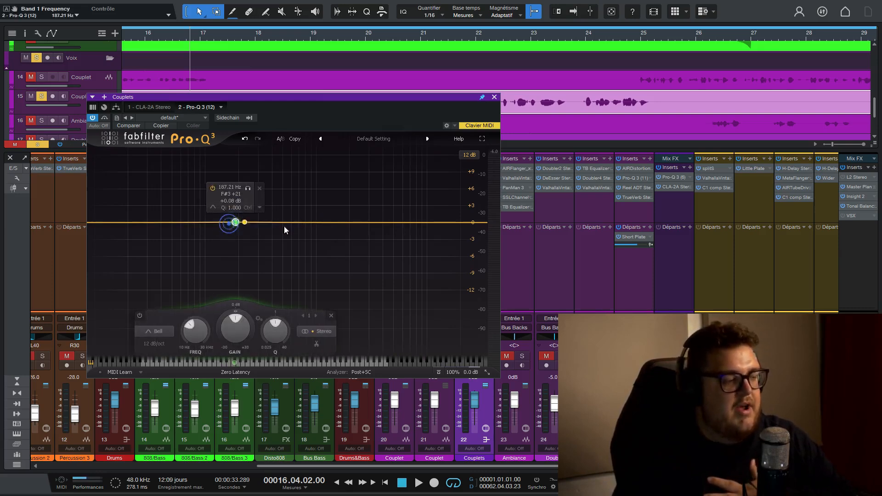
{"action": "left_click", "coordinate": [460, 222]}
{"action": "mouse_move", "coordinate": [410, 211]}
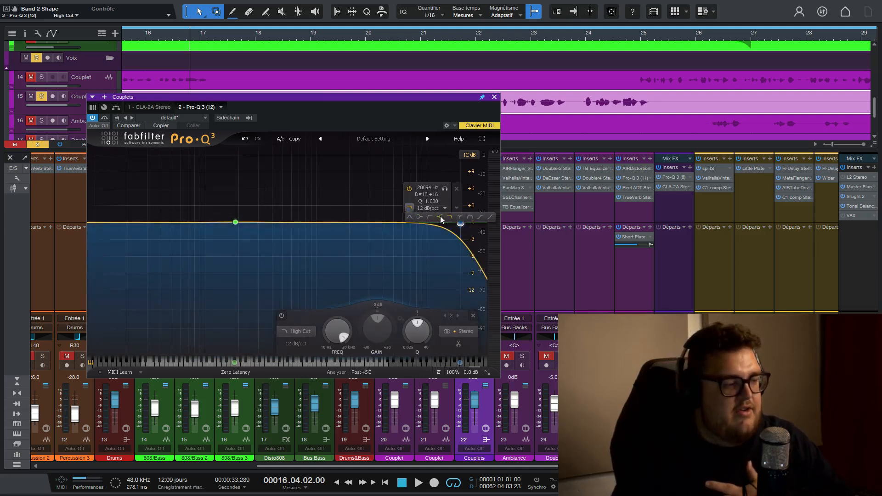
{"action": "left_click", "coordinate": [439, 216]}
{"action": "left_click", "coordinate": [367, 223]}
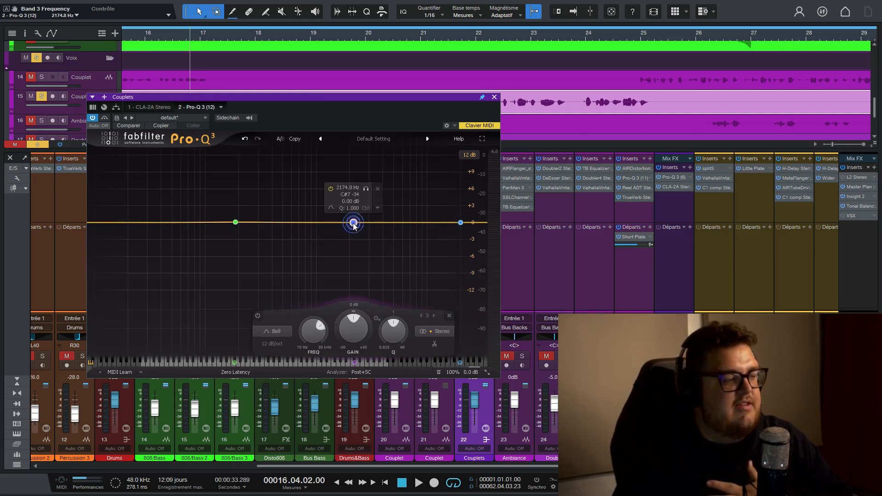
{"action": "left_click_drag", "start_coordinate": [368, 223], "coordinate": [354, 224]}
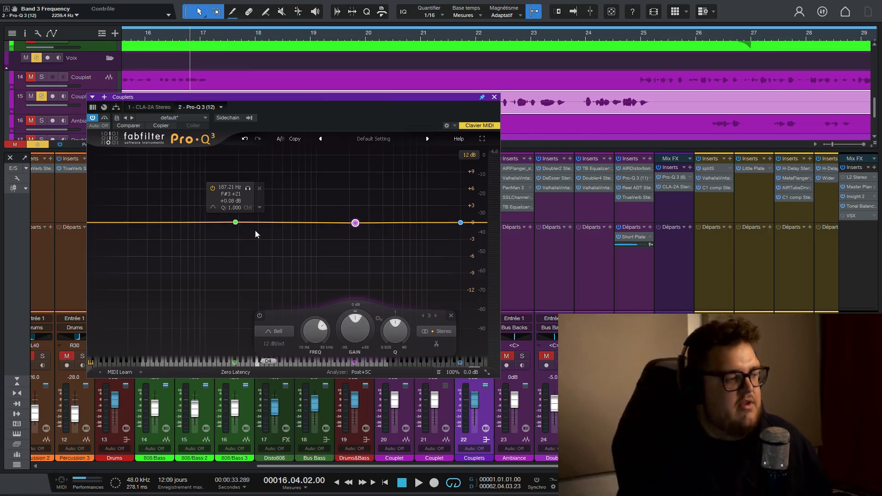
Add a fourth bell band at about 635 Hz, narrow its Q to about 3.48 and cut it by about 5.2 dB
{"action": "left_click_drag", "start_coordinate": [286, 222], "coordinate": [295, 191]}
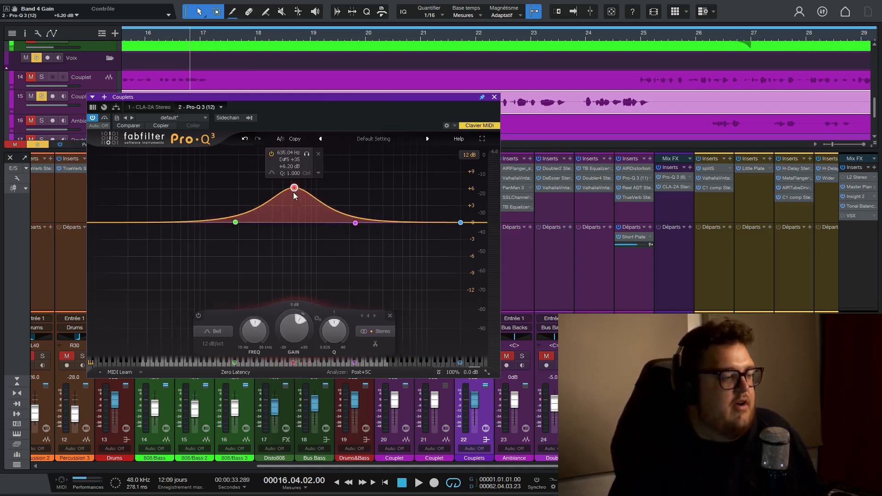
{"action": "scroll", "coordinate": [296, 189], "scroll_direction": "up", "scroll_amount": 5}
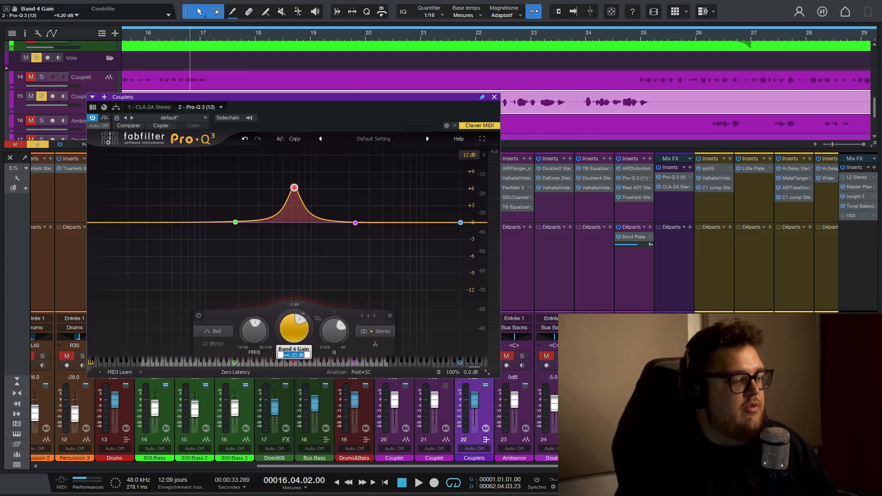
{"action": "left_click_drag", "start_coordinate": [296, 330], "coordinate": [295, 334]}
{"action": "scroll", "coordinate": [296, 335], "scroll_direction": "down", "scroll_amount": 6}
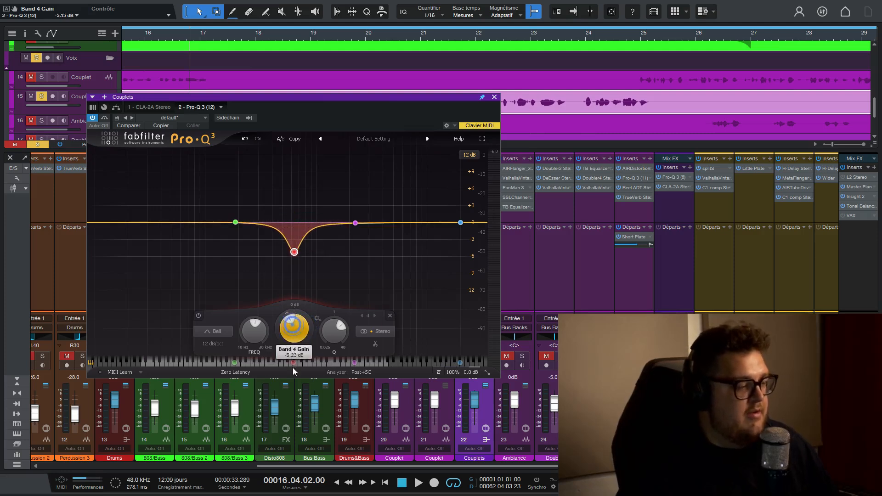
Play the vocal and tune the frequency of the narrow cut to about 620 Hz
{"action": "key", "text": "space"}
{"action": "scroll", "coordinate": [250, 340], "scroll_direction": "down", "scroll_amount": 3}
{"action": "scroll", "coordinate": [250, 340], "scroll_direction": "up", "scroll_amount": 3}
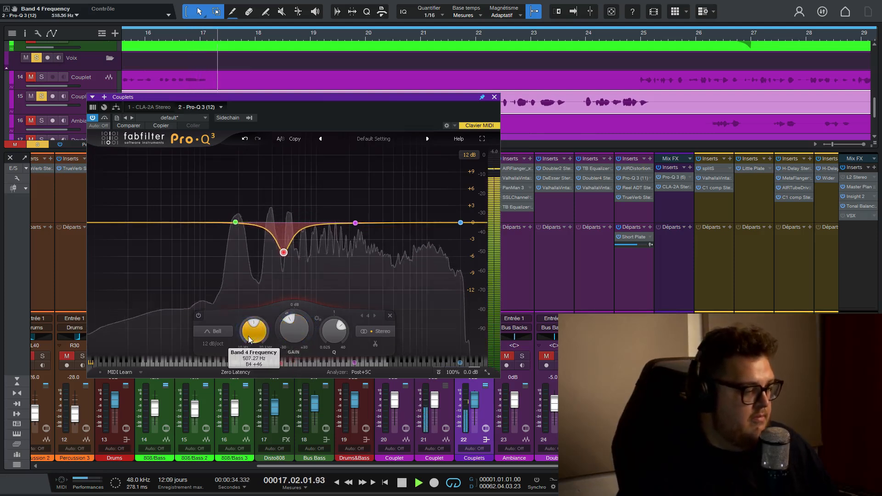
{"action": "scroll", "coordinate": [250, 334], "scroll_direction": "up", "scroll_amount": 1}
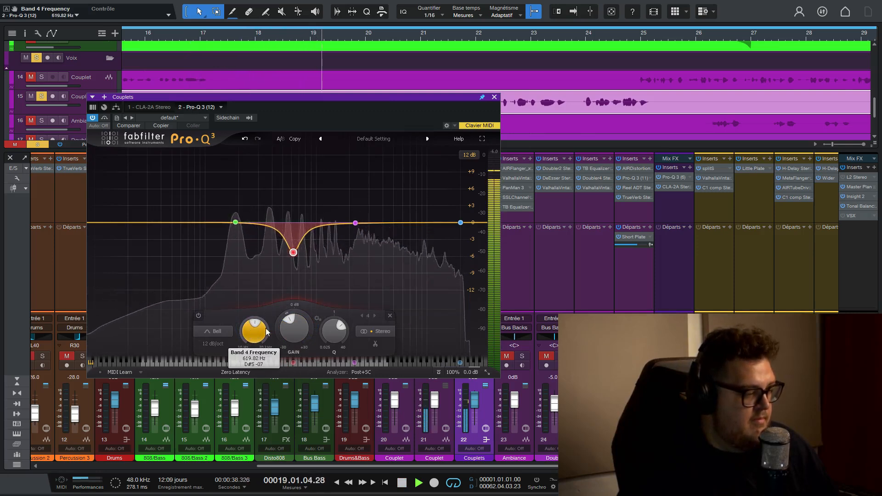
{"action": "key", "text": "space"}
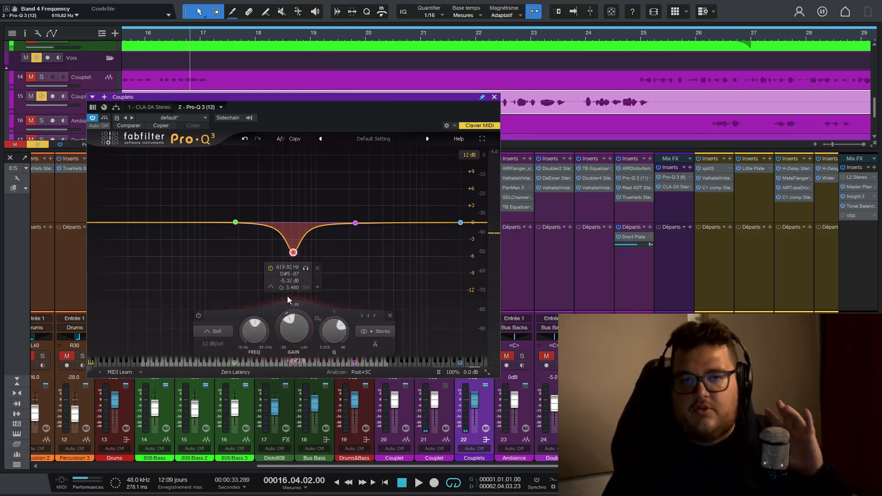
Solo the 620 Hz band during playback to hear its frequency range, and unsolo it
{"action": "left_click", "coordinate": [306, 268]}
{"action": "key", "text": "space"}
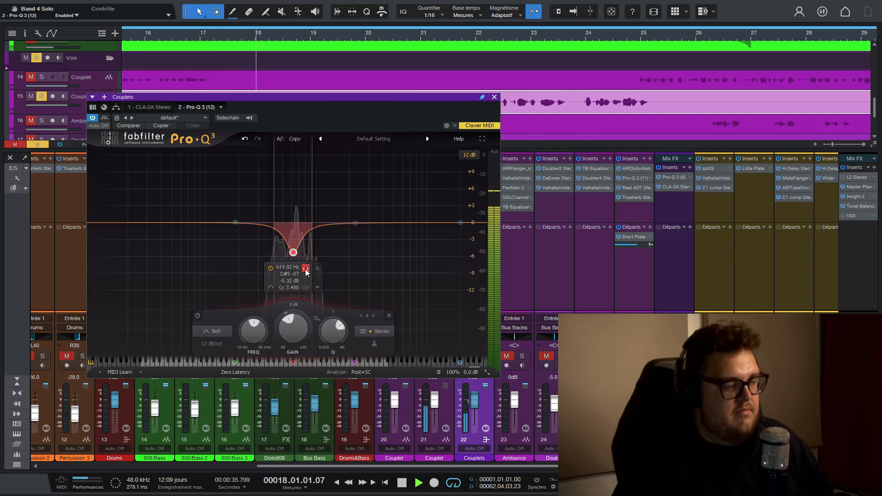
{"action": "left_click", "coordinate": [306, 268]}
Try boosting the 620 Hz band to about +9.4 dB during playback, and undo the boost
{"action": "left_click_drag", "start_coordinate": [293, 321], "coordinate": [306, 236]}
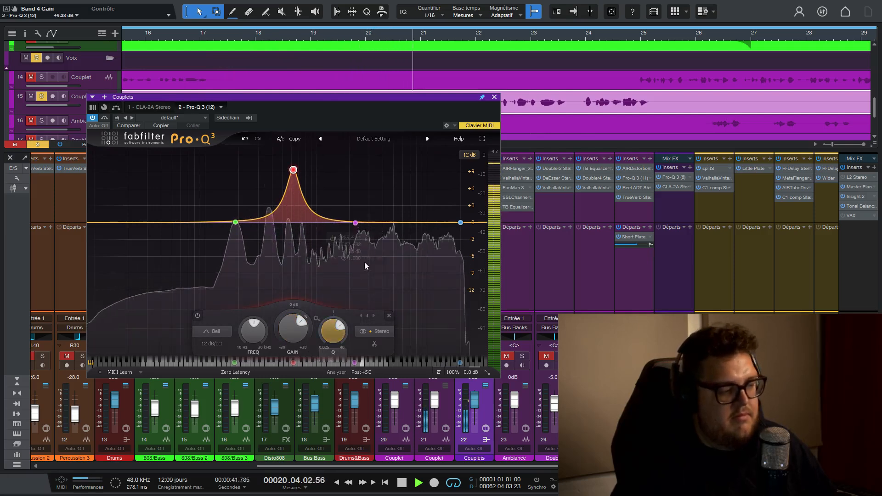
{"action": "key", "text": "space"}
{"action": "key", "text": "ctrl+z"}
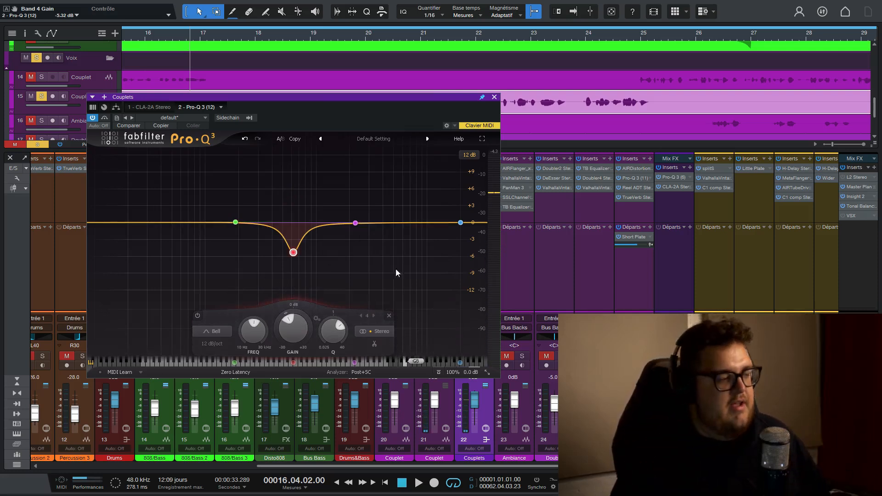
Bypass the narrow cut at about 620 Hz
{"action": "mouse_move", "coordinate": [295, 253]}
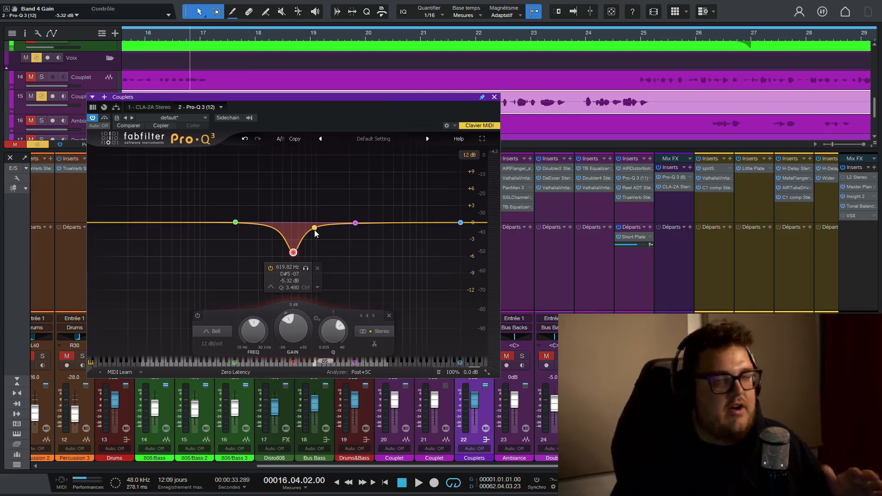
{"action": "mouse_move", "coordinate": [360, 244]}
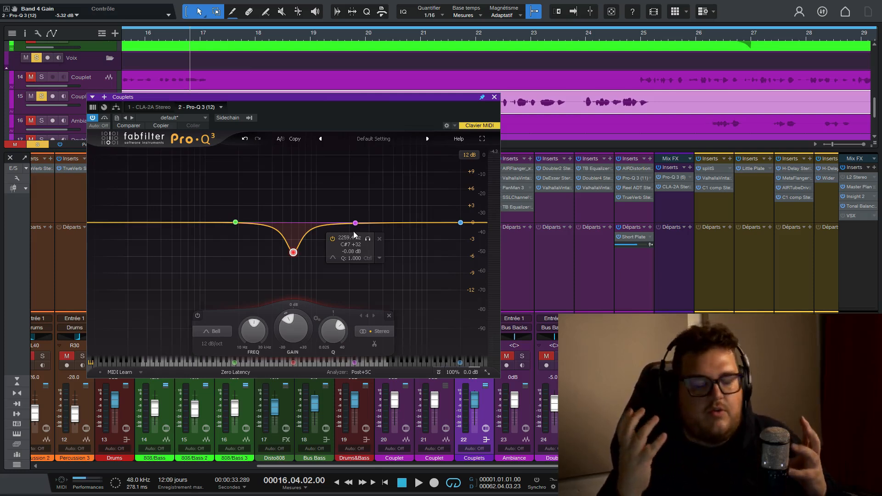
{"action": "left_click", "coordinate": [380, 239]}
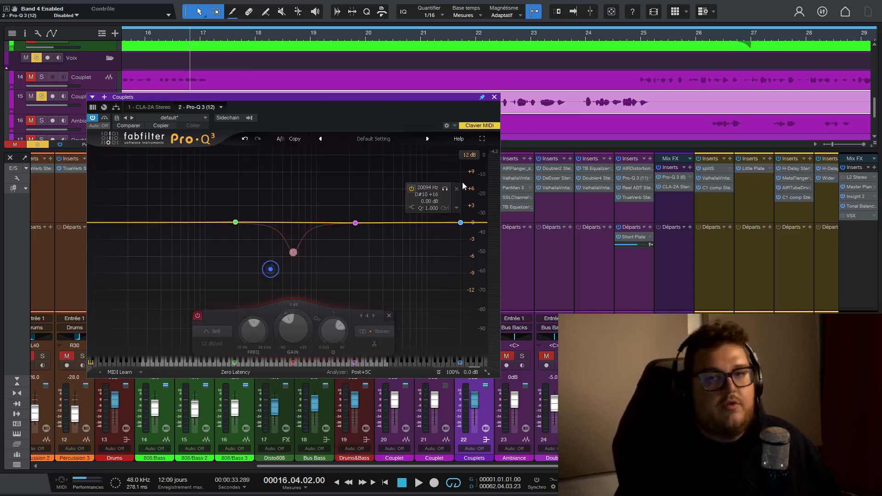
Set band 1's frequency to 100 Hz and its Q to 0.5
{"action": "left_click", "coordinate": [235, 223]}
{"action": "type", "text": "100"}
{"action": "key", "text": "Return"}
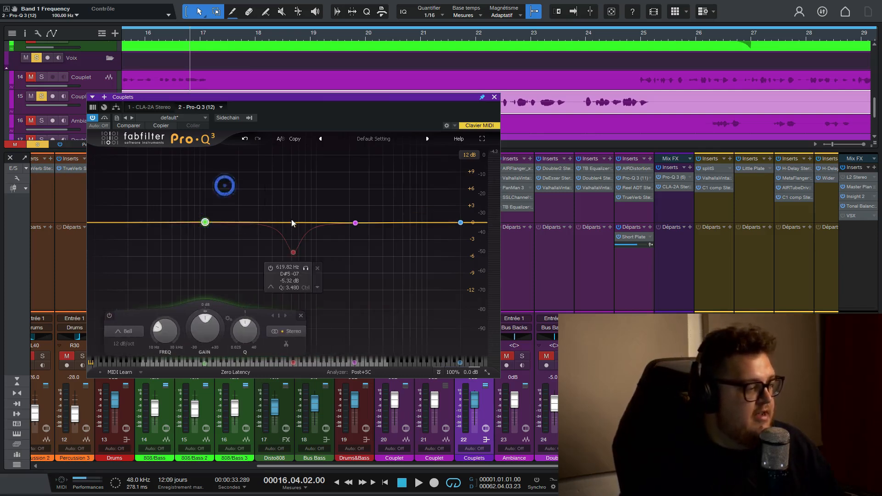
{"action": "left_click", "coordinate": [355, 223]}
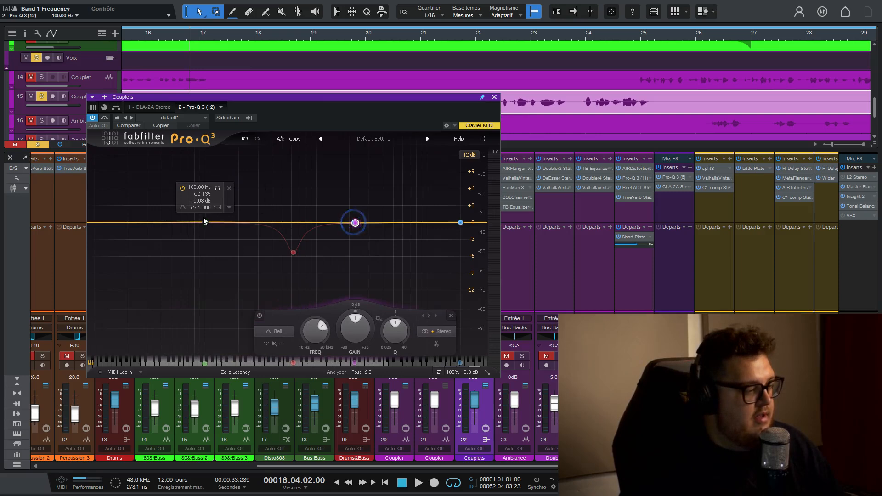
{"action": "double_click", "coordinate": [202, 208]}
{"action": "type", "text": "0."}
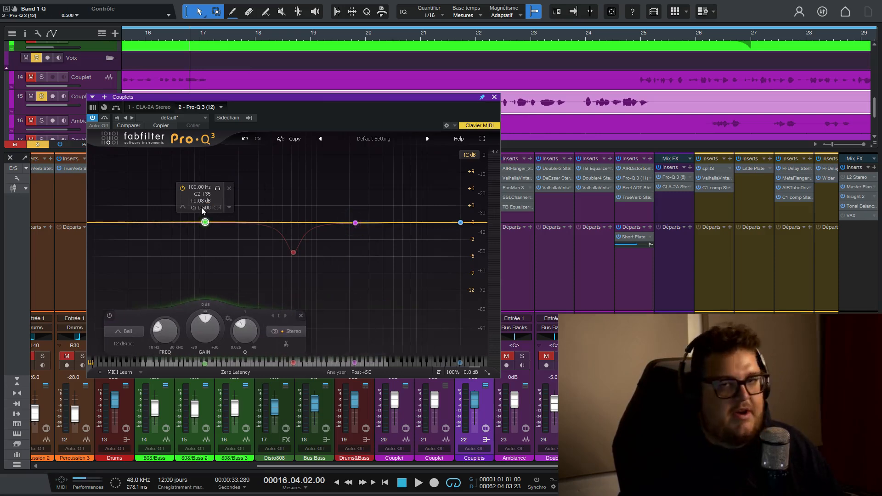
Set band 3's frequency to 1000 Hz and its Q to 0.5
{"action": "left_click", "coordinate": [356, 223]}
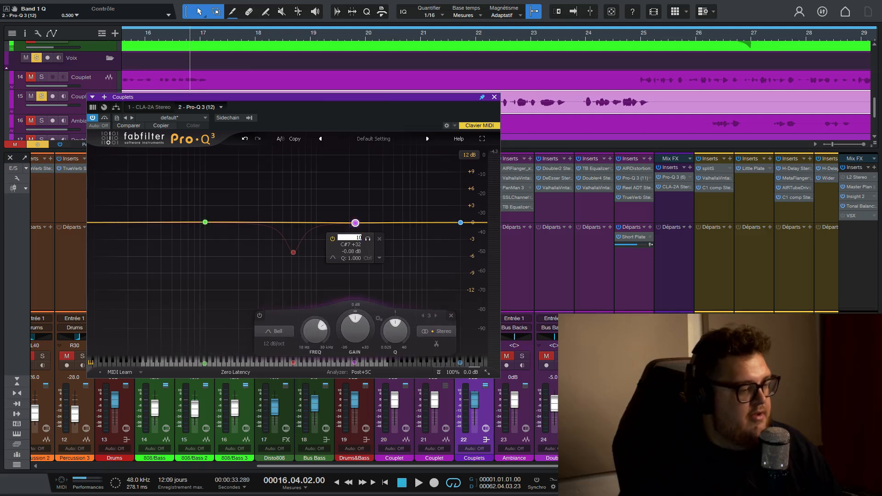
{"action": "type", "text": "1000"}
{"action": "key", "text": "Return"}
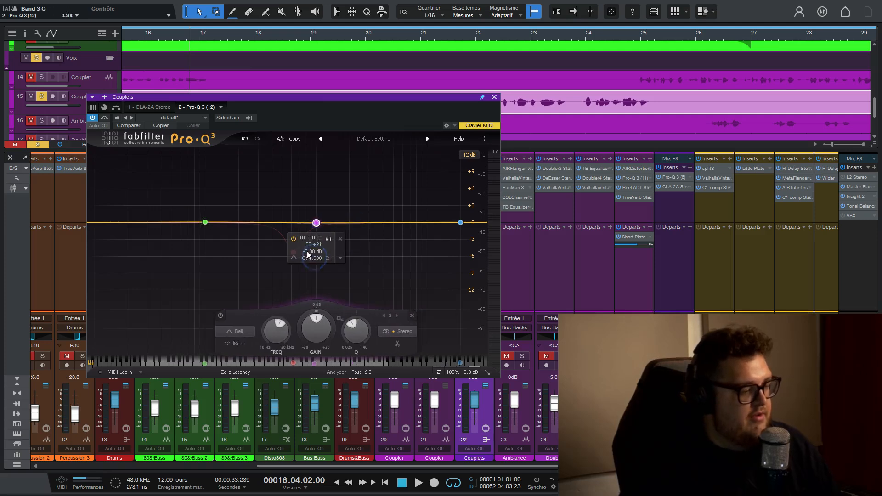
Set band 2 to 10000 Hz with a Q of 0.5 and change its shape to Bell
{"action": "left_click", "coordinate": [461, 222]}
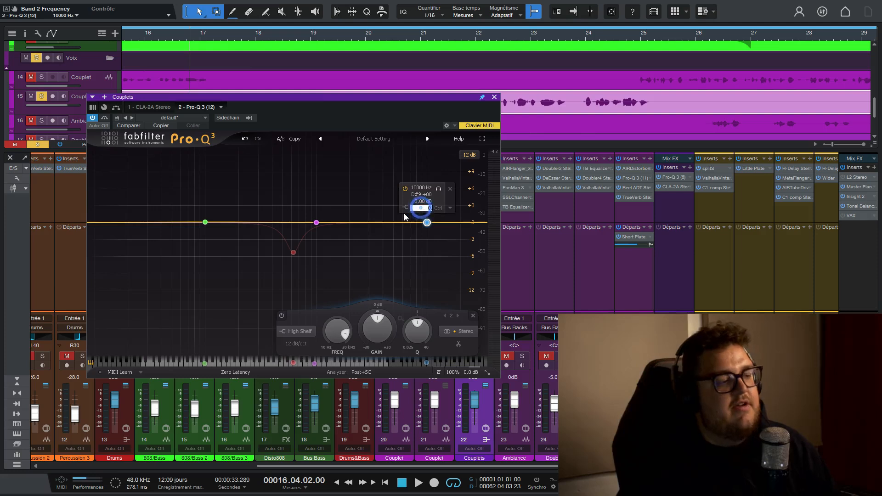
{"action": "left_click", "coordinate": [405, 209]}
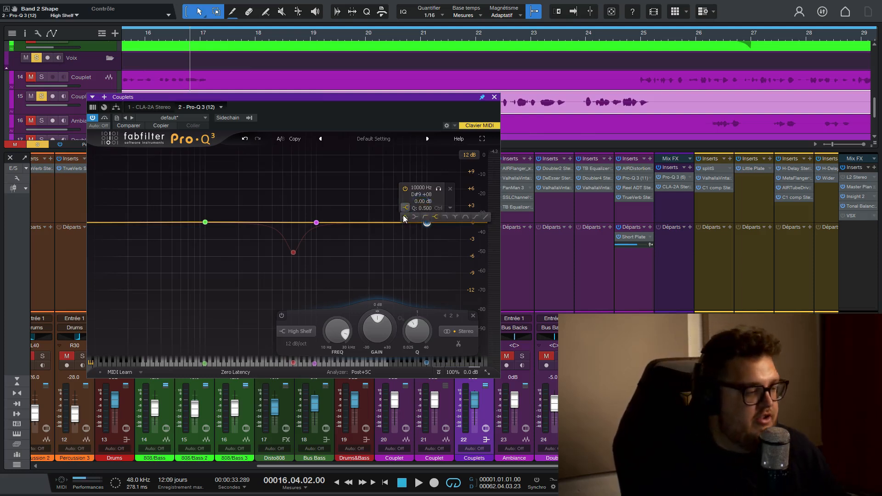
{"action": "left_click", "coordinate": [404, 219]}
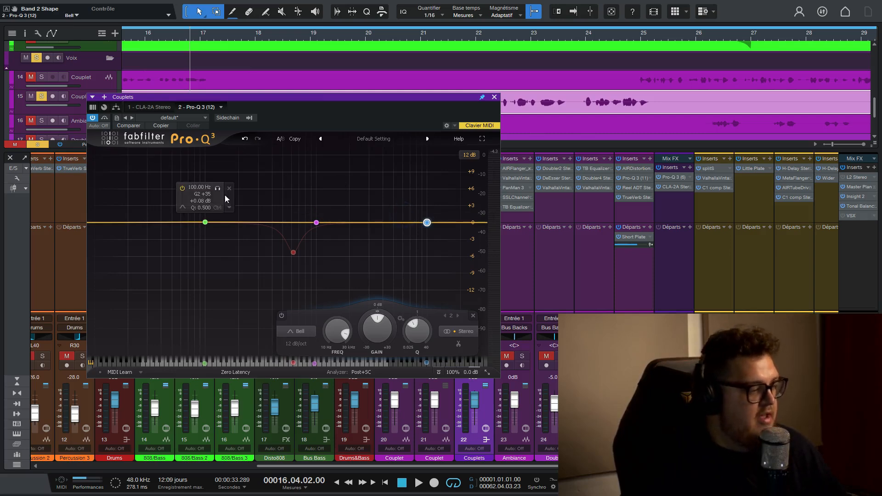
{"action": "left_click", "coordinate": [144, 188]}
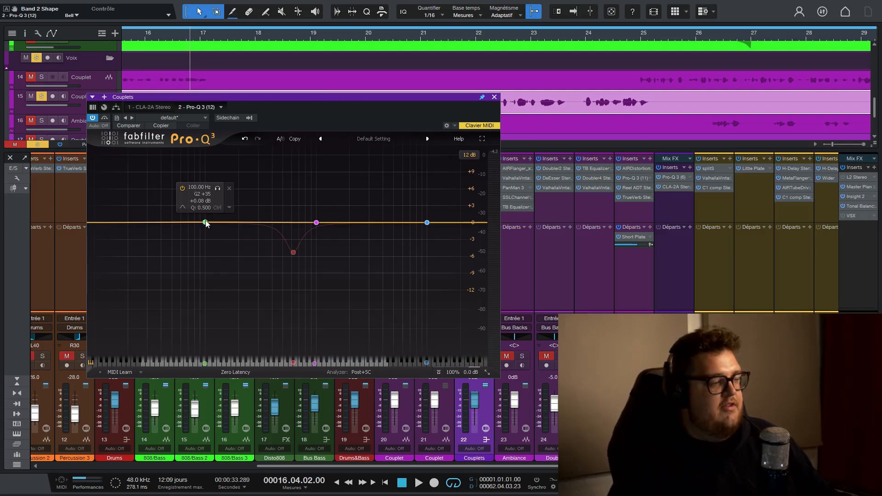
Boost band 1's gain to about +11.5 dB and play the vocal briefly to hear it
{"action": "left_click", "coordinate": [205, 223]}
{"action": "left_click_drag", "start_coordinate": [205, 323], "coordinate": [205, 365]}
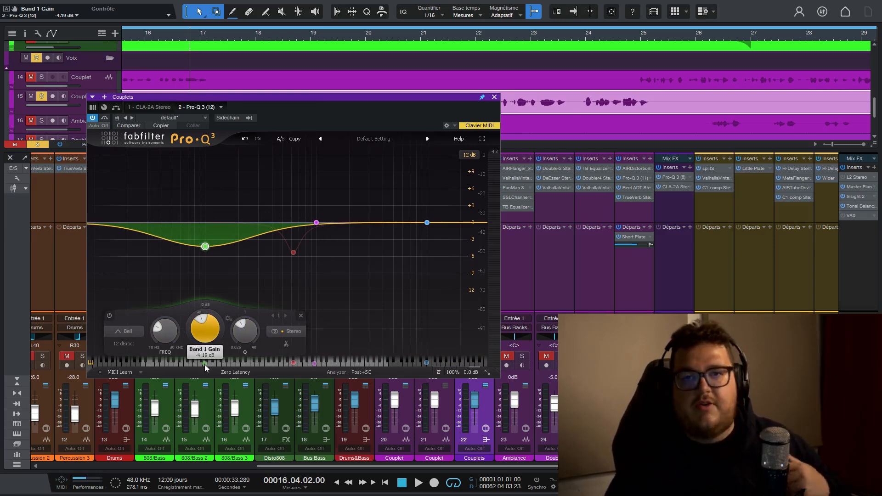
{"action": "left_click_drag", "start_coordinate": [205, 364], "coordinate": [247, 264]}
{"action": "key", "text": "space"}
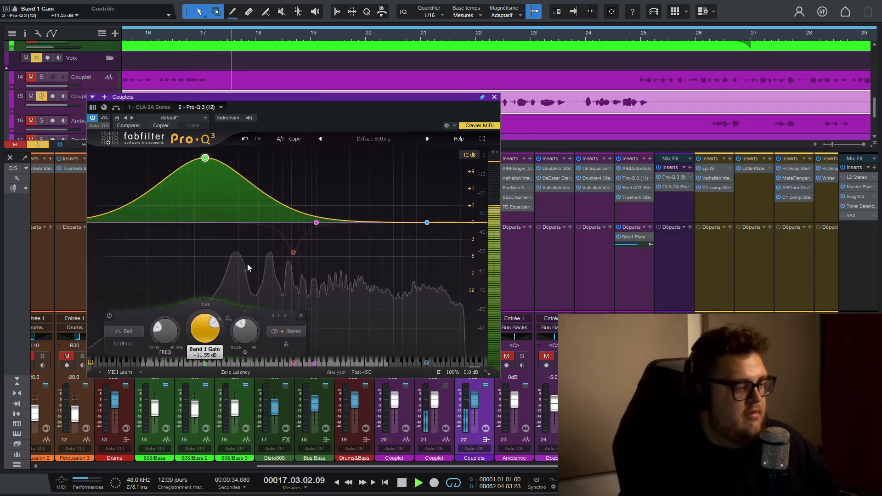
{"action": "key", "text": "space"}
Set band 1's frequency to 150 Hz and band 3's frequency to 1500 Hz
{"action": "double_click", "coordinate": [165, 329]}
{"action": "type", "text": "150"}
{"action": "key", "text": "Return"}
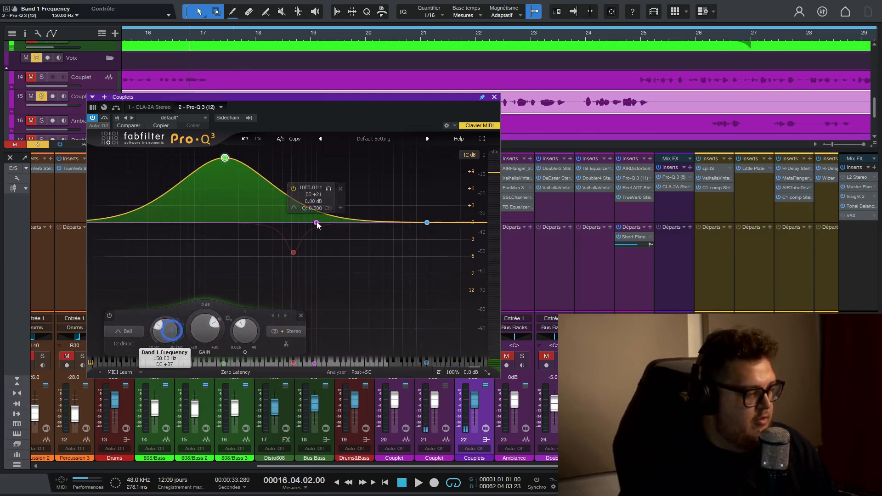
{"action": "left_click", "coordinate": [317, 222]}
{"action": "double_click", "coordinate": [276, 332]}
{"action": "type", "text": "1500"}
{"action": "key", "text": "Return"}
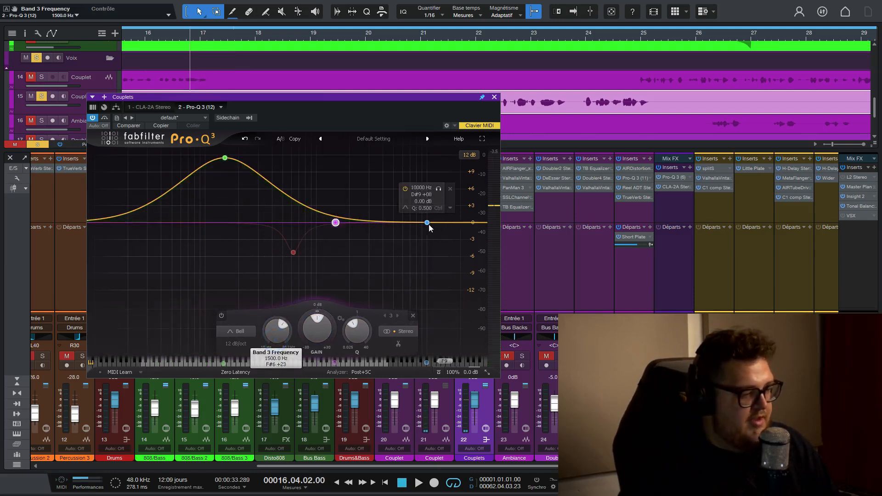
Set band 2's frequency to 15000 Hz
{"action": "left_click", "coordinate": [427, 222]}
{"action": "double_click", "coordinate": [337, 330]}
{"action": "type", "text": "15000"}
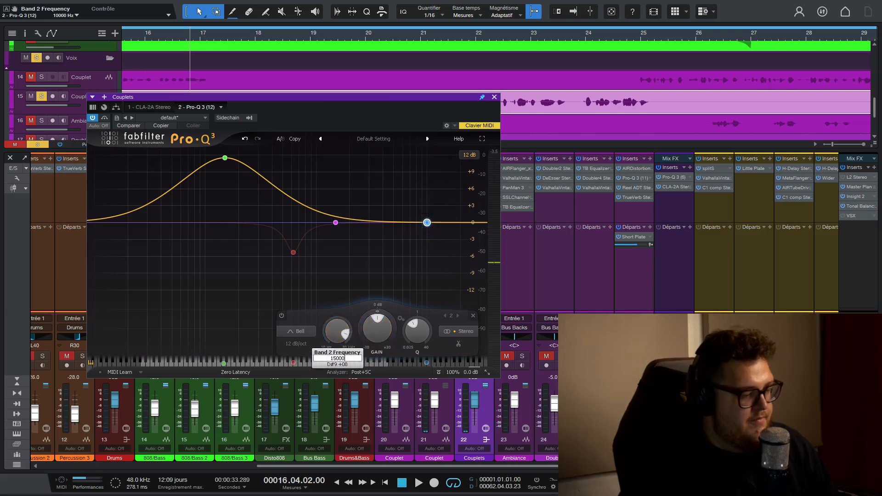
{"action": "key", "text": "Return"}
Audition band 1's low boost at varying gain while the vocal plays, and reset its gain to 0 dB
{"action": "left_click", "coordinate": [224, 158]}
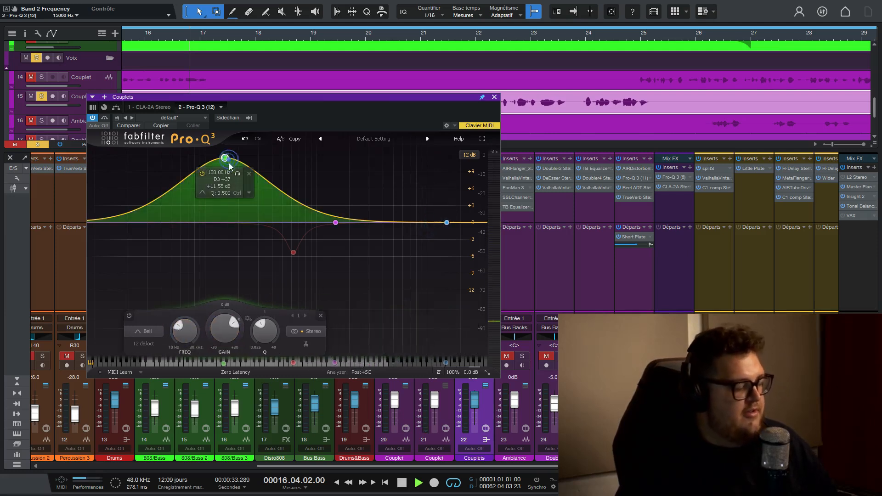
{"action": "key", "text": "space"}
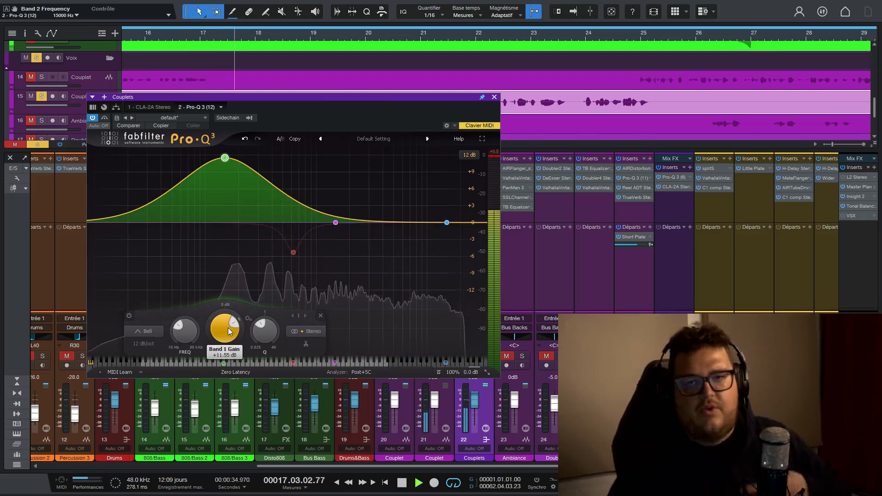
{"action": "left_click_drag", "start_coordinate": [228, 332], "coordinate": [217, 348]}
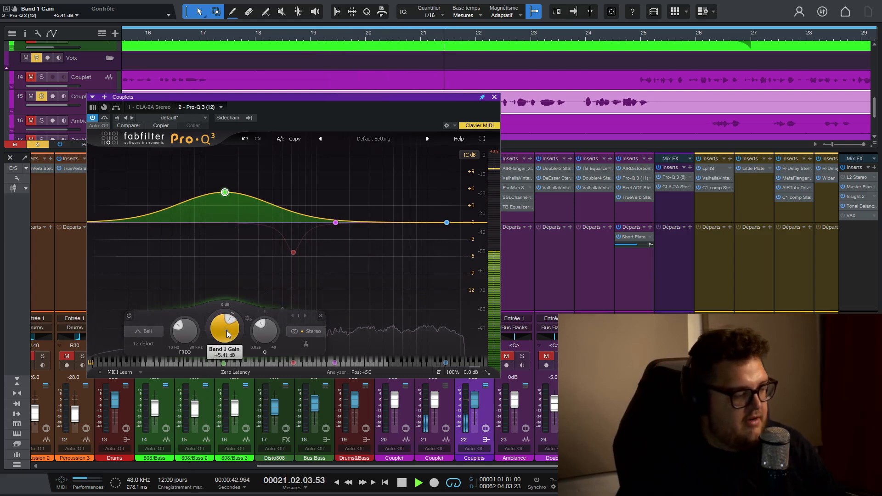
{"action": "double_click", "coordinate": [227, 330]}
{"action": "type", "text": "0"}
{"action": "key", "text": "Return"}
{"action": "key", "text": "space"}
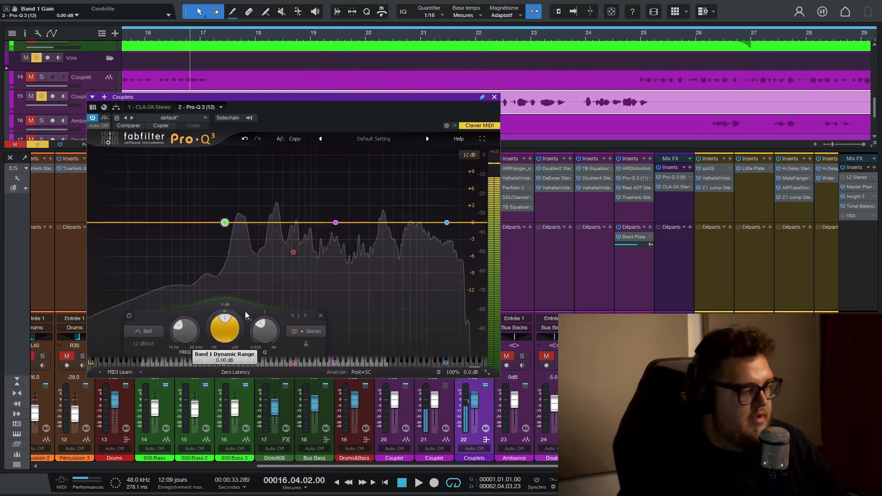
Boost band 3's gain to about +9 dB while the vocal plays
{"action": "left_click", "coordinate": [336, 223]}
{"action": "key", "text": "space"}
{"action": "left_click_drag", "start_coordinate": [336, 327], "coordinate": [346, 270]}
{"action": "key", "text": "space"}
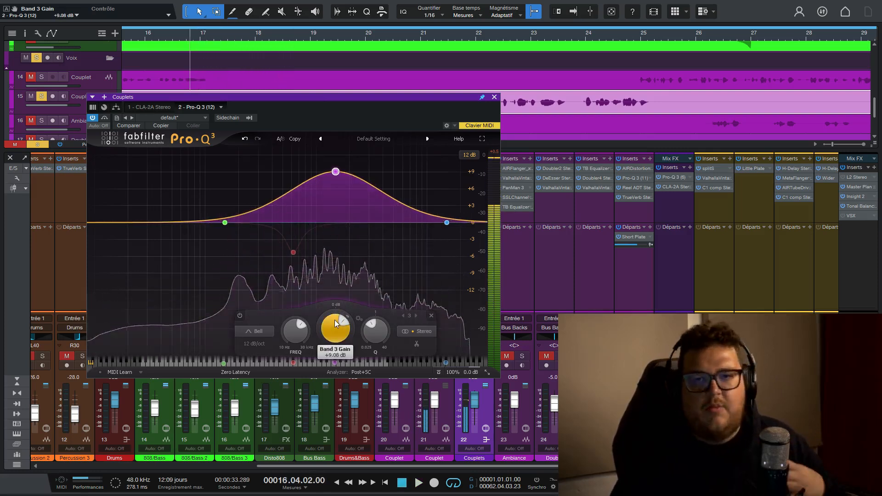
Play the vocal again and cut band 3's gain to about -11 dB
{"action": "key", "text": "space"}
{"action": "left_click_drag", "start_coordinate": [330, 324], "coordinate": [294, 449]}
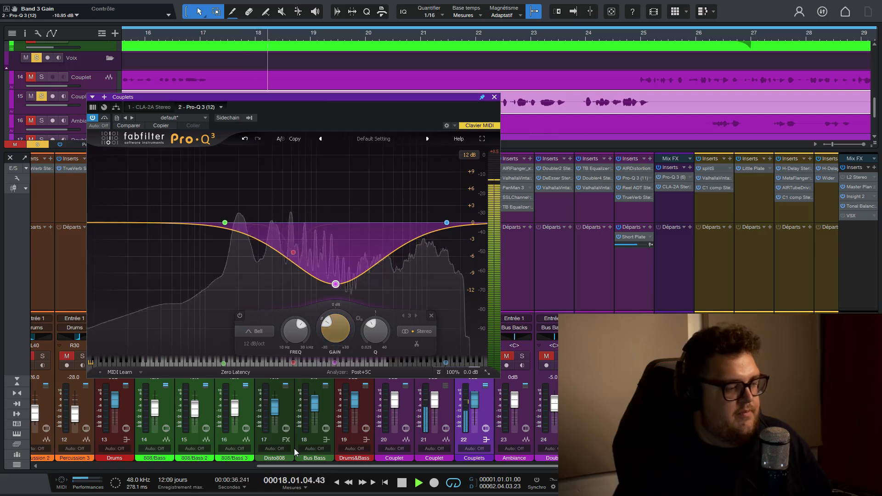
{"action": "key", "text": "space"}
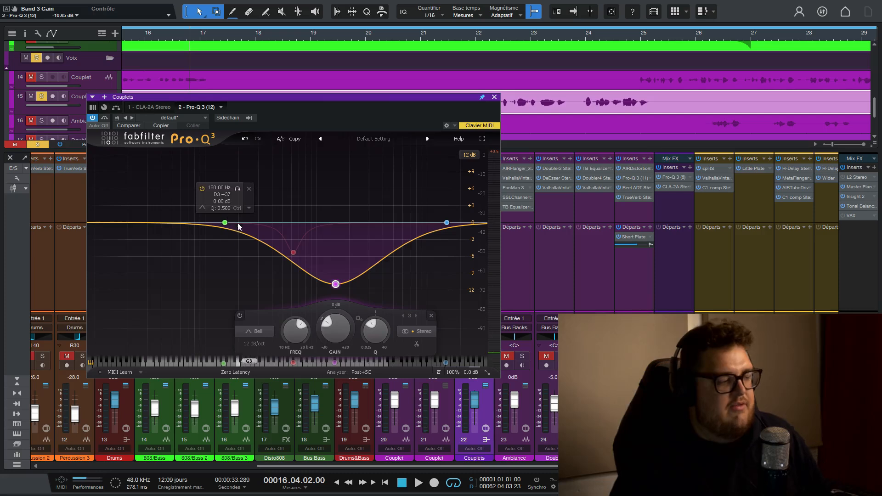
Bring band 3's gain back up with the vocal playing and reset it to 0 dB
{"action": "left_click_drag", "start_coordinate": [337, 326], "coordinate": [367, 250]}
{"action": "key", "text": "space"}
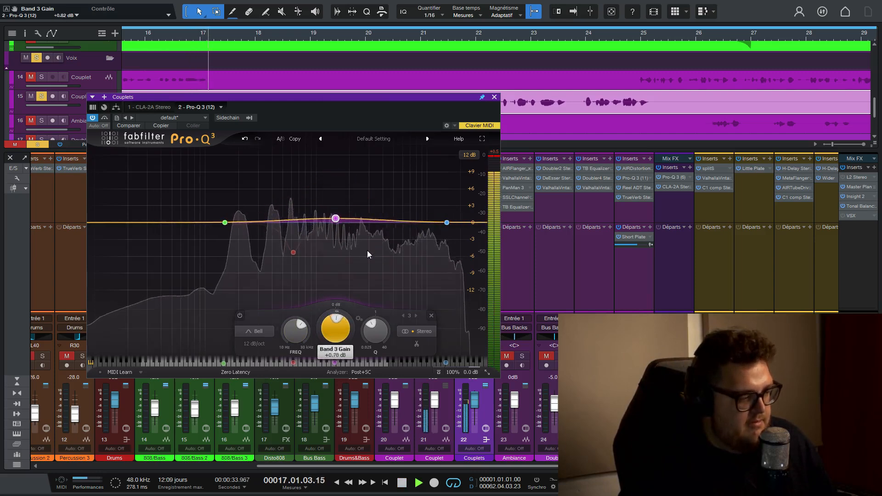
{"action": "key", "text": "space"}
{"action": "double_click", "coordinate": [338, 330]}
{"action": "type", "text": "0"}
{"action": "key", "text": "Return"}
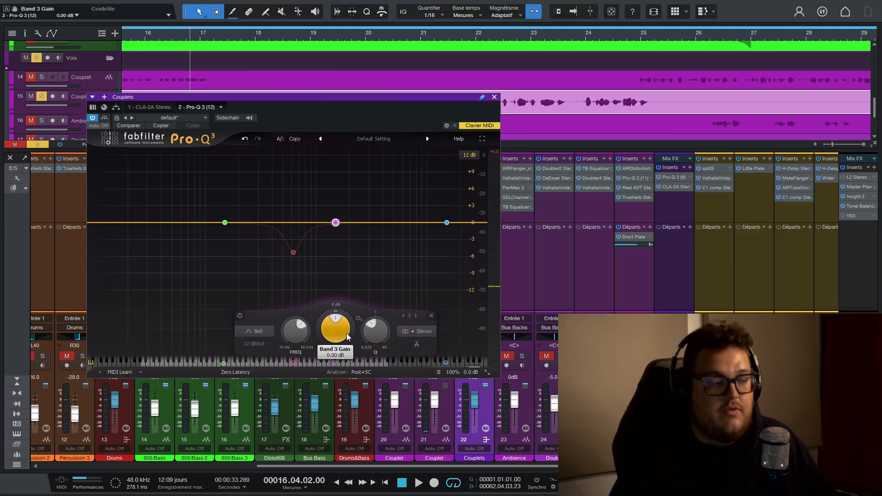
Lower band 2's gain to about -0.5 dB and play the vocal
{"action": "left_click", "coordinate": [447, 223]}
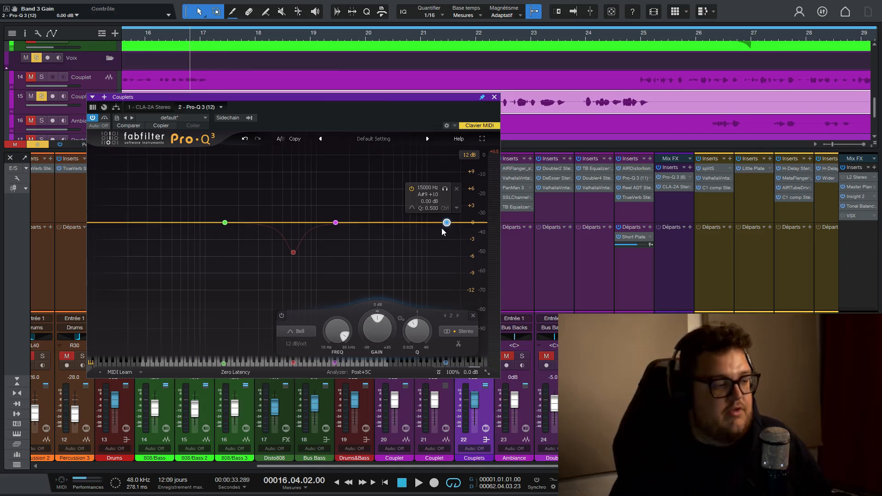
{"action": "left_click_drag", "start_coordinate": [376, 328], "coordinate": [425, 333]}
{"action": "key", "text": "space"}
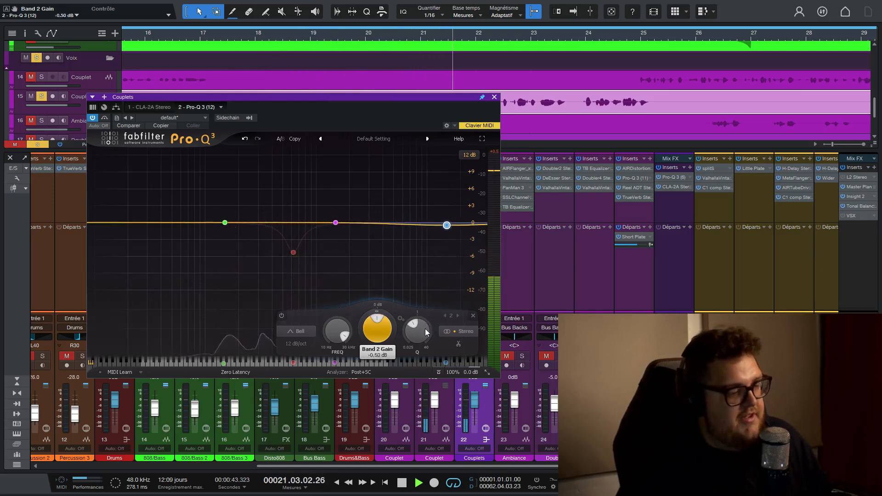
Lower band 3's gain to about -1 dB and band 1's gain to about -1.5 dB during playback
{"action": "left_click", "coordinate": [335, 222]}
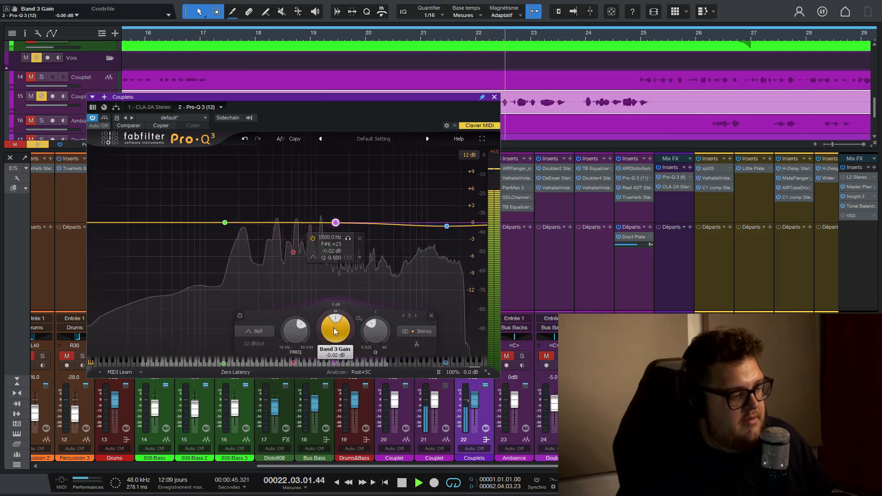
{"action": "left_click_drag", "start_coordinate": [333, 327], "coordinate": [334, 331]}
{"action": "left_click", "coordinate": [225, 222]}
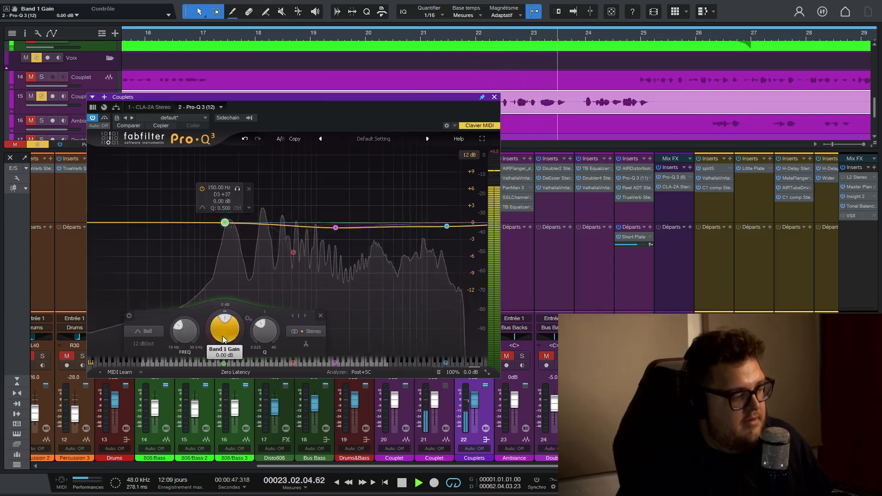
{"action": "left_click_drag", "start_coordinate": [223, 339], "coordinate": [224, 349]}
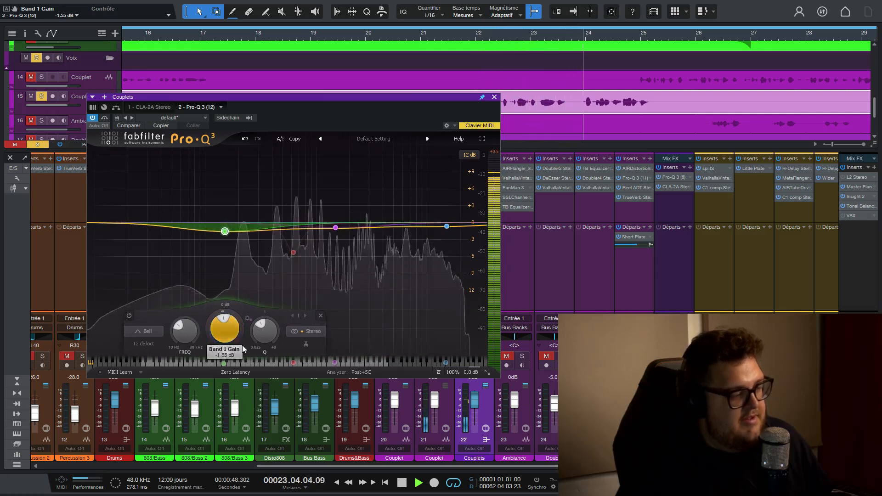
Raise band 3's gain to about +0.8 dB and band 2's gain to about +1.7 dB, and stop playback
{"action": "left_click", "coordinate": [335, 228]}
{"action": "left_click_drag", "start_coordinate": [338, 323], "coordinate": [382, 305]}
{"action": "left_click", "coordinate": [446, 226]}
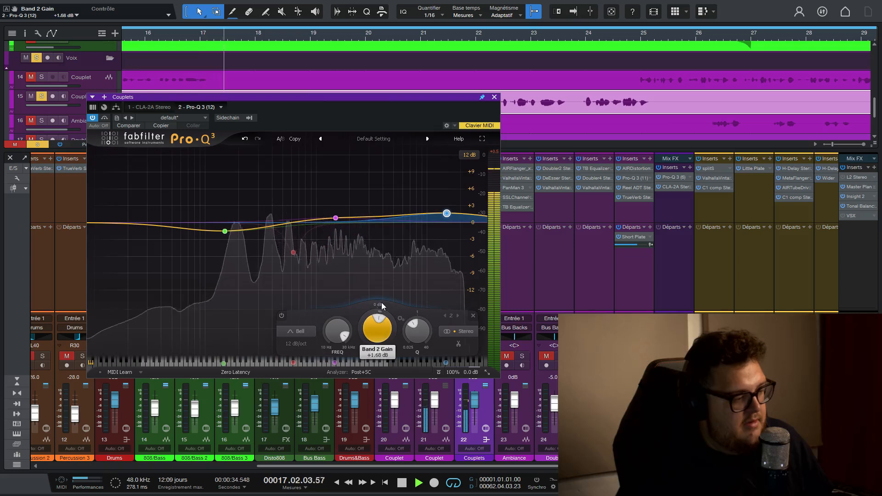
{"action": "key", "text": "space"}
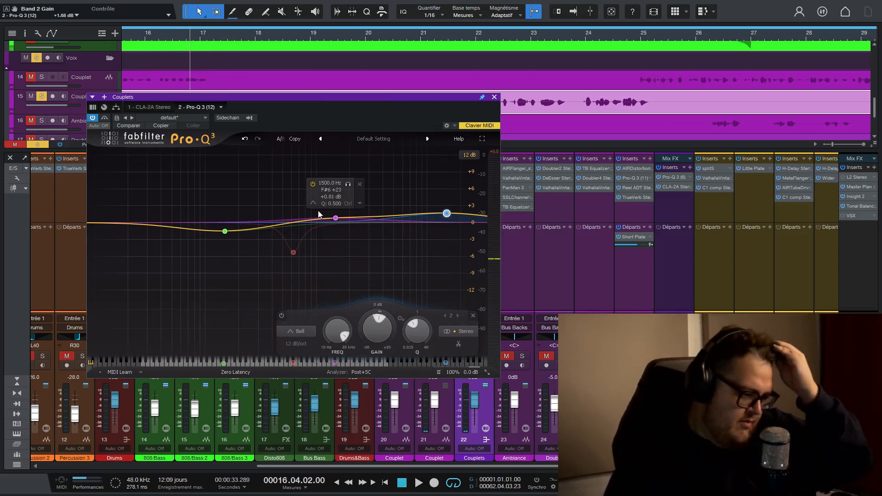
Delete the three wide bell bands 1, 3 and 2 from the equalizer
{"action": "mouse_move", "coordinate": [234, 253]}
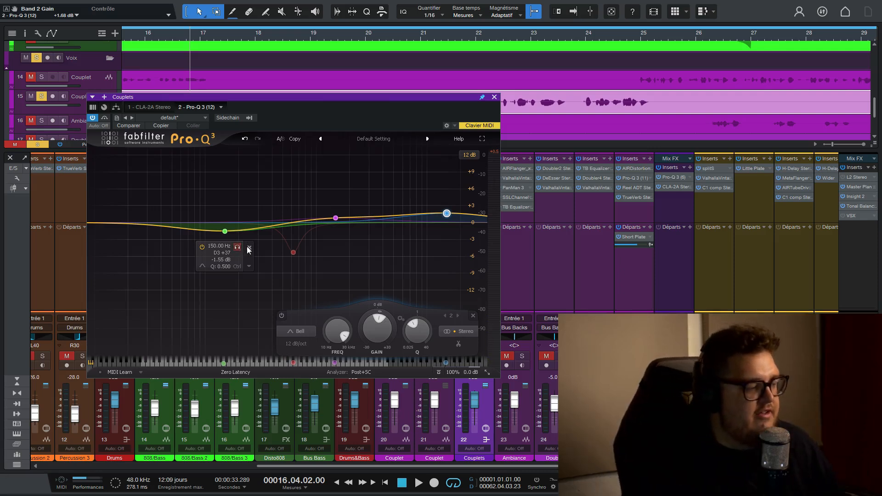
{"action": "left_click", "coordinate": [248, 246]}
{"action": "mouse_move", "coordinate": [335, 218]}
{"action": "left_click", "coordinate": [359, 184]}
{"action": "mouse_move", "coordinate": [446, 213]}
{"action": "left_click", "coordinate": [456, 182]}
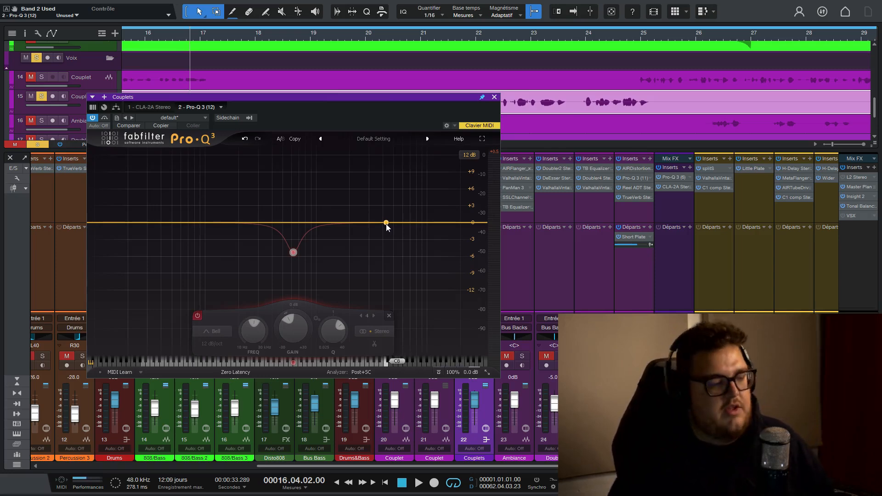
Try out several bell bands in the upper frequencies with different gains and Q values
{"action": "left_click", "coordinate": [386, 222]}
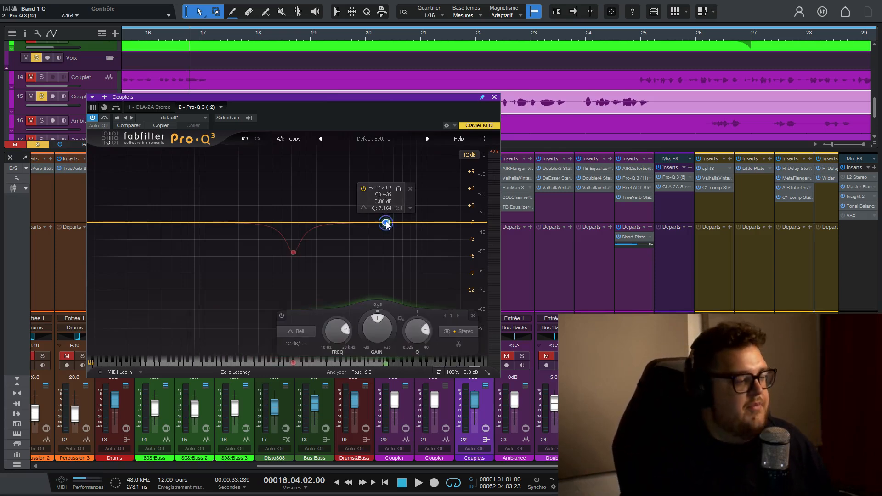
{"action": "left_click_drag", "start_coordinate": [386, 223], "coordinate": [408, 262]}
{"action": "left_click_drag", "start_coordinate": [357, 225], "coordinate": [363, 261]}
{"action": "scroll", "coordinate": [364, 262], "scroll_direction": "up", "scroll_amount": 10}
{"action": "left_click_drag", "start_coordinate": [440, 224], "coordinate": [381, 203]}
{"action": "scroll", "coordinate": [441, 240], "scroll_direction": "up", "scroll_amount": 4}
{"action": "scroll", "coordinate": [442, 240], "scroll_direction": "down", "scroll_amount": 10}
Delete the trial bell bands in the upper frequencies
{"action": "left_click", "coordinate": [457, 253]}
{"action": "left_click", "coordinate": [408, 201]}
{"action": "left_click", "coordinate": [440, 208]}
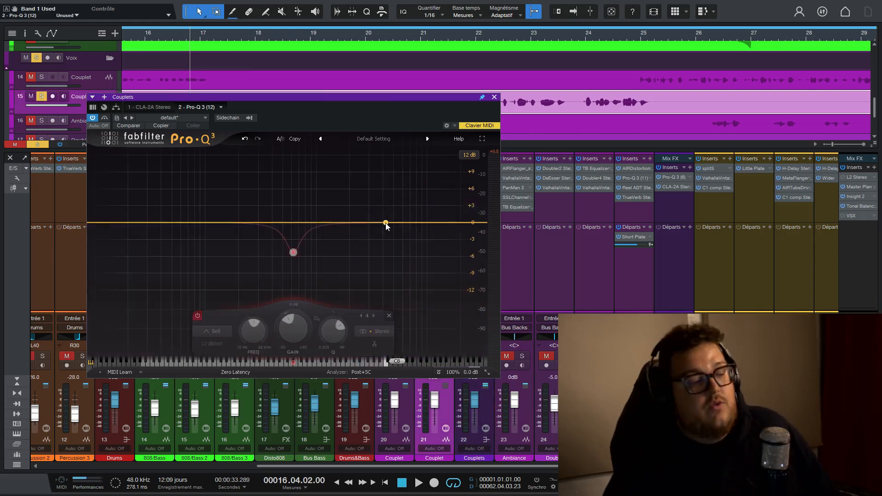
Add a narrow bell band, sweep it boosted to about 2558 Hz during playback, and cut it to about -7.7 dB
{"action": "left_click", "coordinate": [385, 223]}
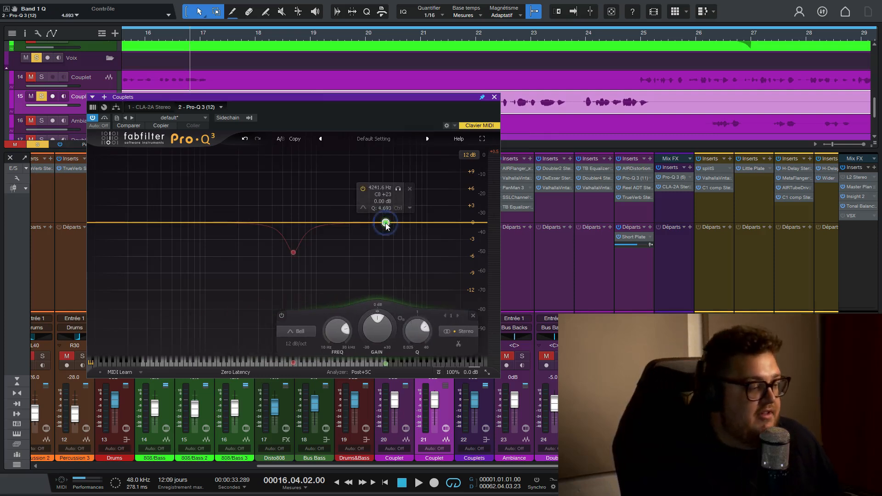
{"action": "scroll", "coordinate": [385, 223], "scroll_direction": "up", "scroll_amount": 3}
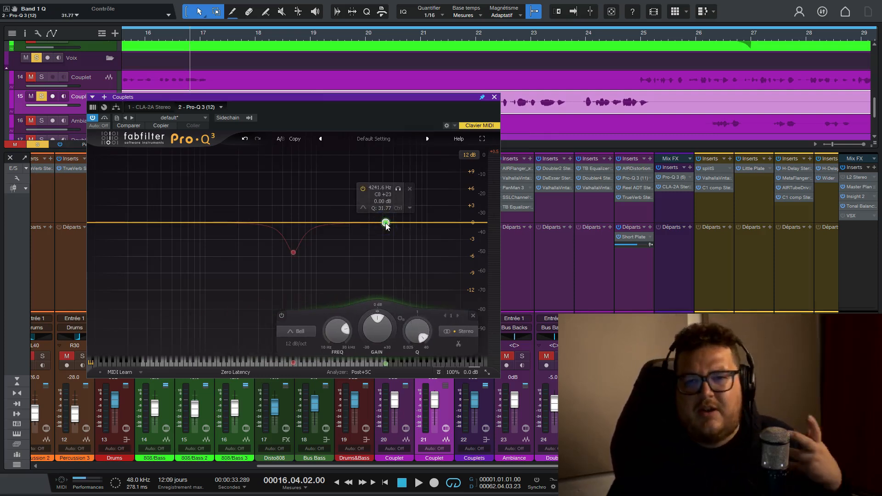
{"action": "left_click_drag", "start_coordinate": [385, 224], "coordinate": [395, 173]}
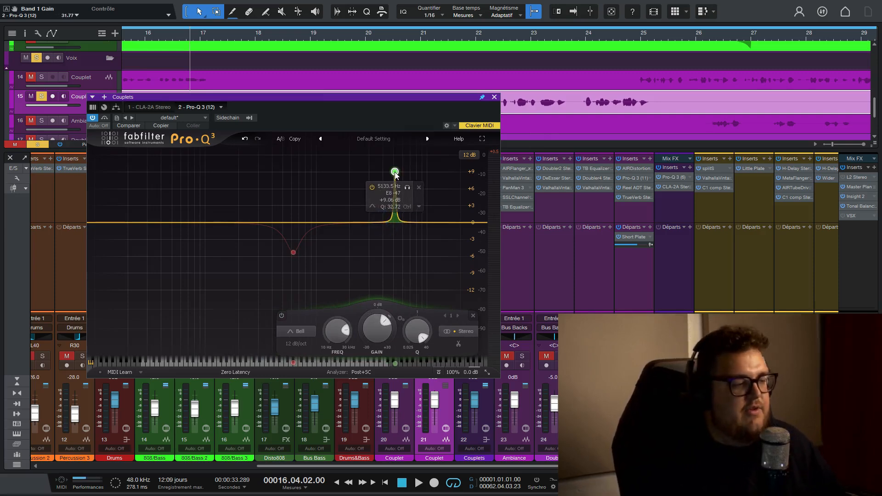
{"action": "left_click_drag", "start_coordinate": [395, 173], "coordinate": [362, 150]}
{"action": "key", "text": "space"}
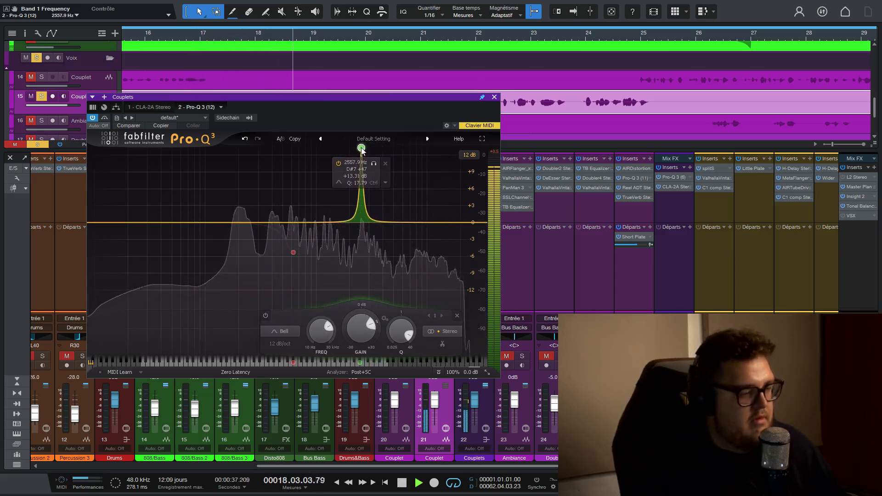
{"action": "key", "text": "space"}
{"action": "left_click_drag", "start_coordinate": [363, 316], "coordinate": [351, 459]}
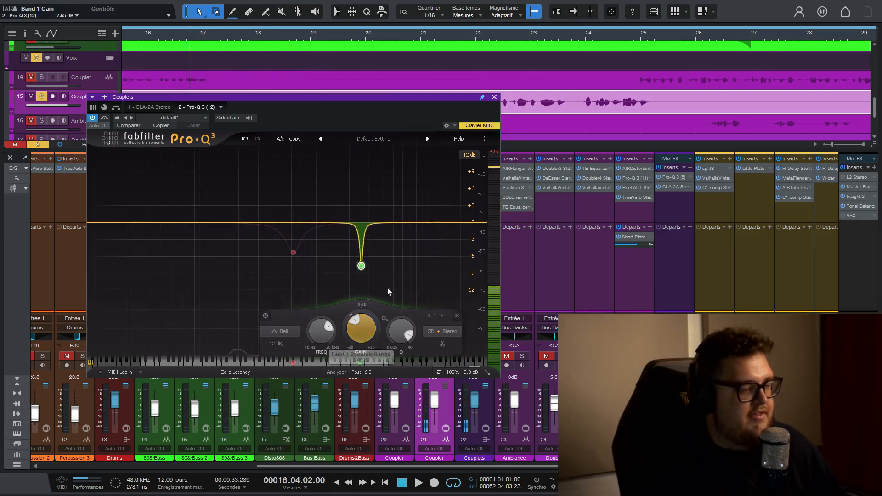
Add a second narrow bell band and place it just above 1 kHz with about a 10 dB cut while the vocal plays
{"action": "left_click", "coordinate": [408, 222]}
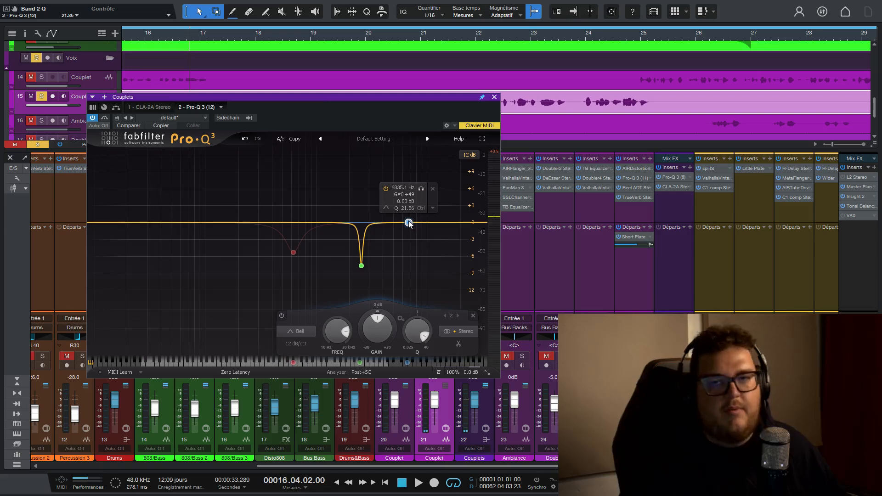
{"action": "key", "text": "space"}
{"action": "left_click_drag", "start_coordinate": [408, 223], "coordinate": [324, 253]}
{"action": "key", "text": "space"}
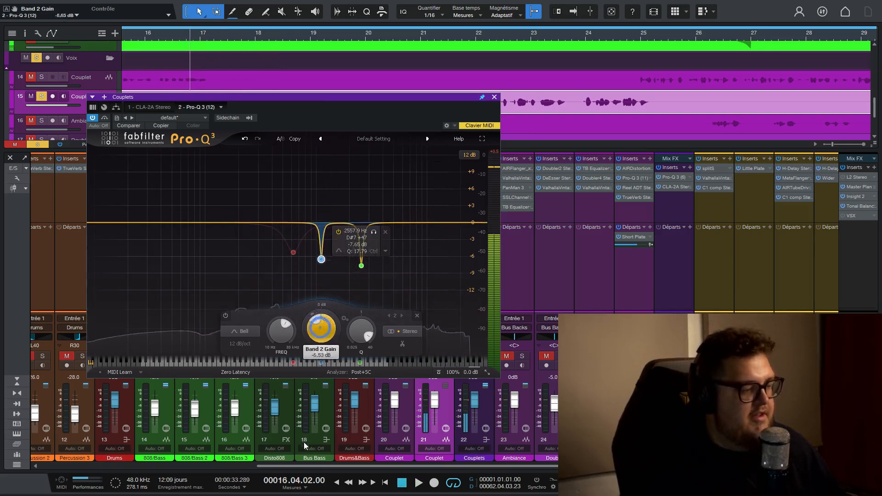
Add a third narrow bell band at about 754 Hz with a gain of about -8.5 dB and a Q of 20
{"action": "left_click", "coordinate": [413, 223]}
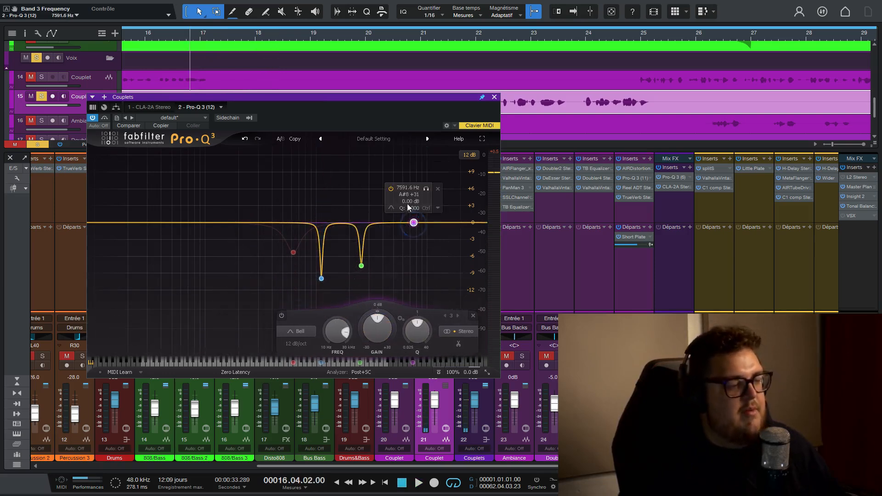
{"action": "key", "text": "space"}
{"action": "left_click_drag", "start_coordinate": [413, 223], "coordinate": [303, 269]}
{"action": "key", "text": "space"}
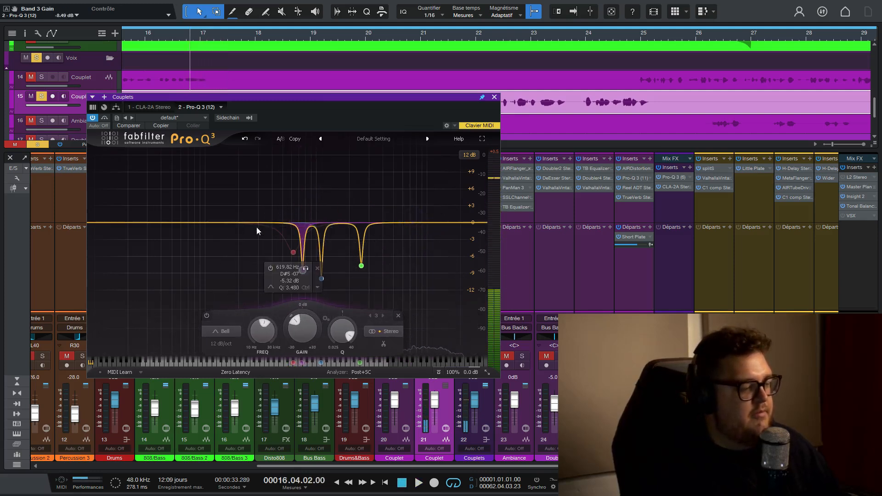
Add another bell band with a Q of 20, boosted about 11 dB at about 611 Hz, and audition it
{"action": "left_click", "coordinate": [255, 223]}
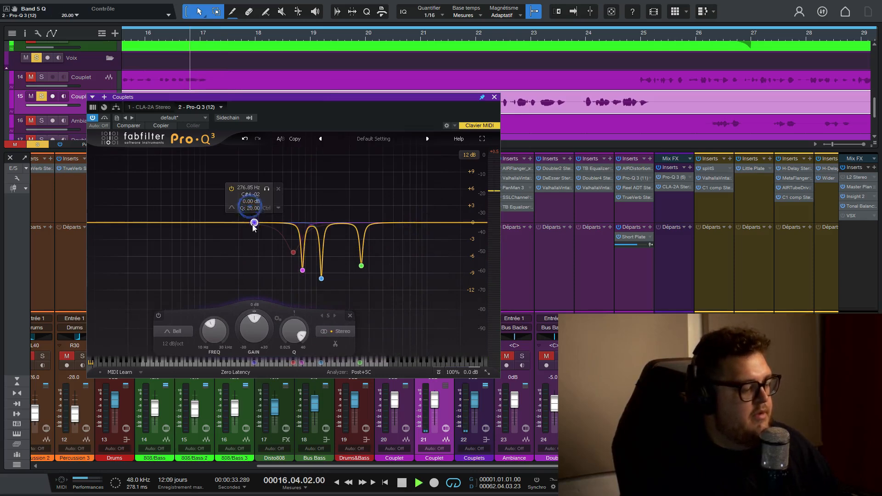
{"action": "key", "text": "space"}
{"action": "left_click_drag", "start_coordinate": [254, 223], "coordinate": [293, 159]}
{"action": "key", "text": "space"}
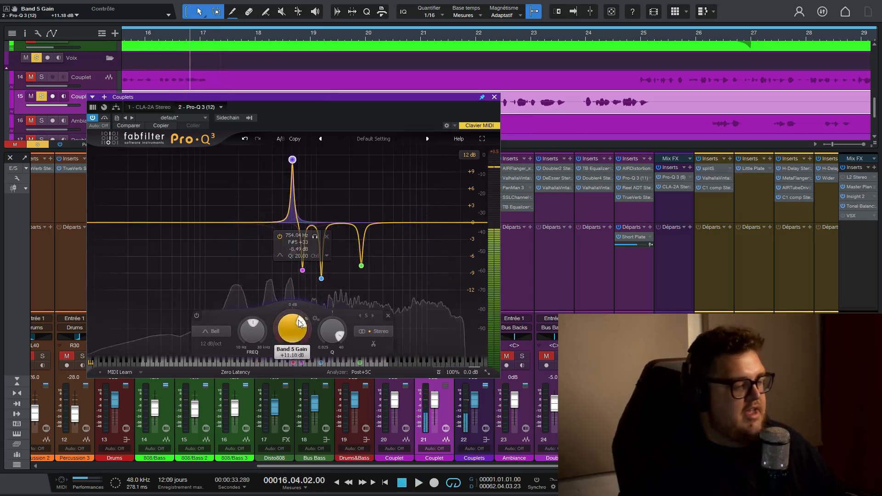
{"action": "left_click_drag", "start_coordinate": [299, 323], "coordinate": [299, 322]}
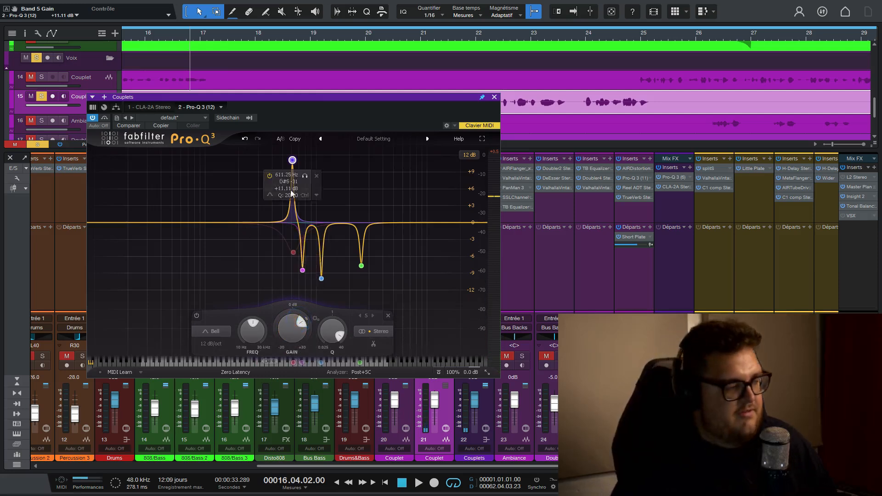
Delete the four active narrow bell bands, leaving only the bypassed bell band in the equalizer
{"action": "left_click", "coordinate": [317, 176]}
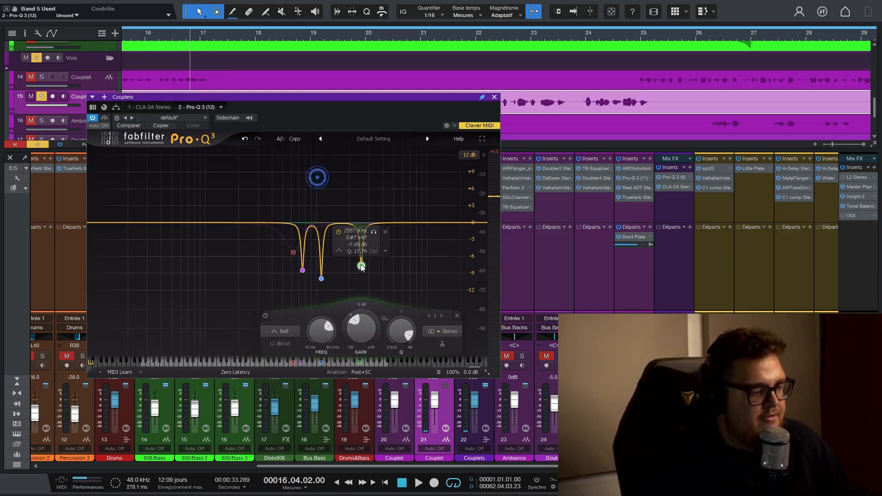
{"action": "left_click", "coordinate": [386, 233]}
{"action": "left_click", "coordinate": [345, 245]}
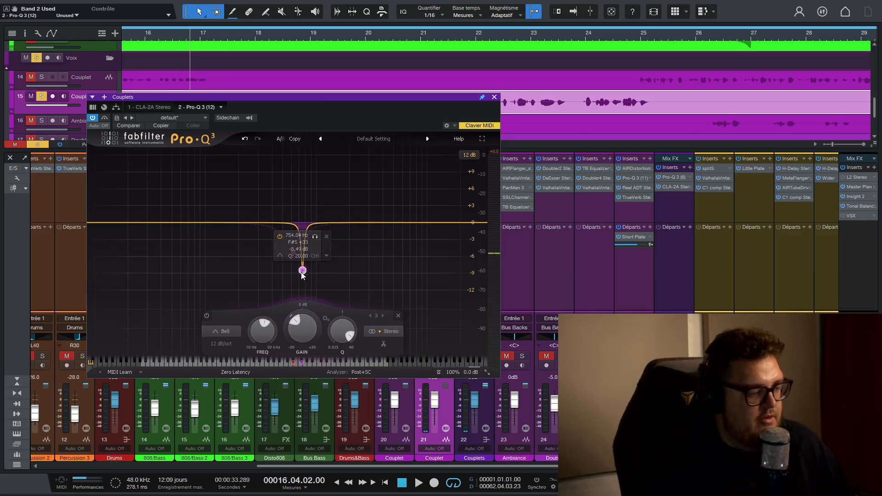
{"action": "left_click", "coordinate": [327, 233]}
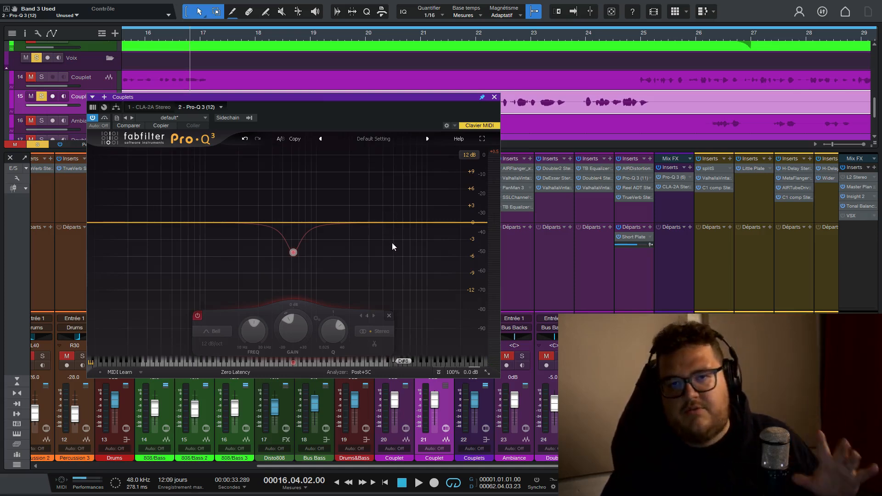
Add a bell band at about 2462 Hz, audition it boosted, and set its gain to 3 dB and Q to 10
{"action": "left_click", "coordinate": [386, 223]}
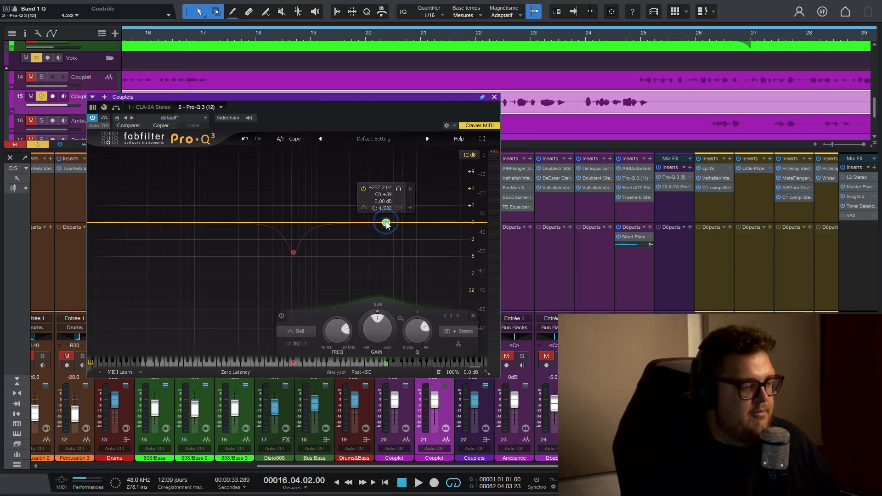
{"action": "left_click_drag", "start_coordinate": [385, 223], "coordinate": [359, 202]}
{"action": "key", "text": "space"}
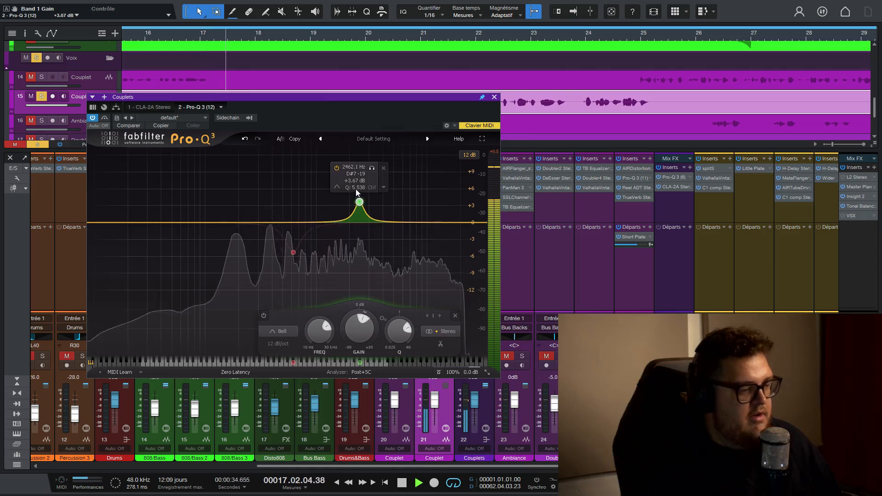
{"action": "key", "text": "space"}
{"action": "double_click", "coordinate": [354, 182]}
{"action": "type", "text": "3"}
{"action": "key", "text": "Return"}
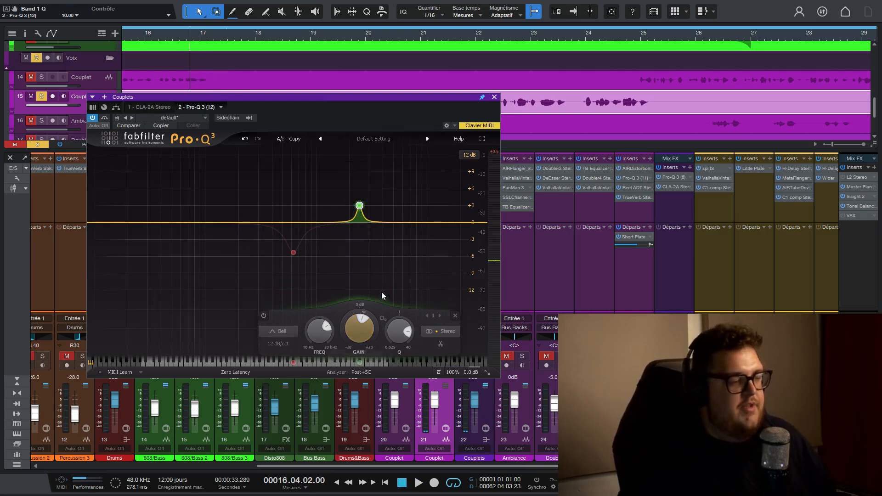
Sweep the boosted band's frequency during playback and turn it into a cut of about -4.23 dB at about 2518 Hz
{"action": "key", "text": "space"}
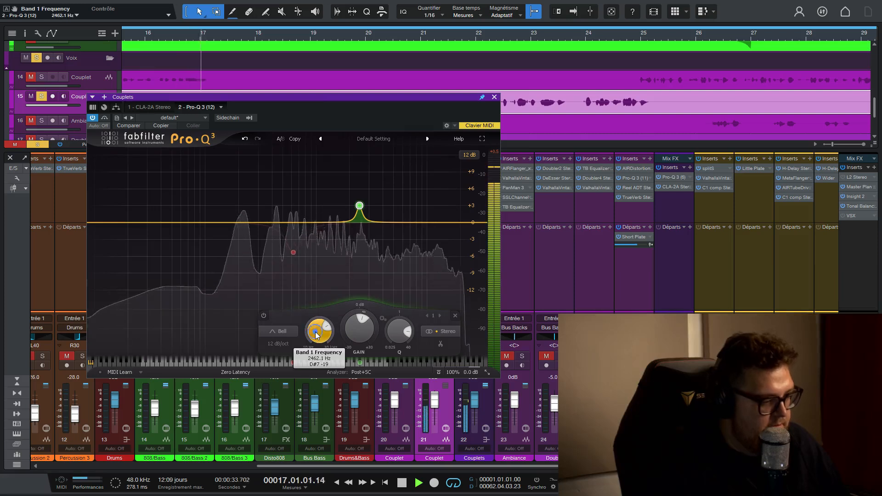
{"action": "scroll", "coordinate": [316, 332], "scroll_direction": "up", "scroll_amount": 1}
{"action": "left_click_drag", "start_coordinate": [316, 331], "coordinate": [363, 388]}
{"action": "key", "text": "space"}
{"action": "key", "text": "space"}
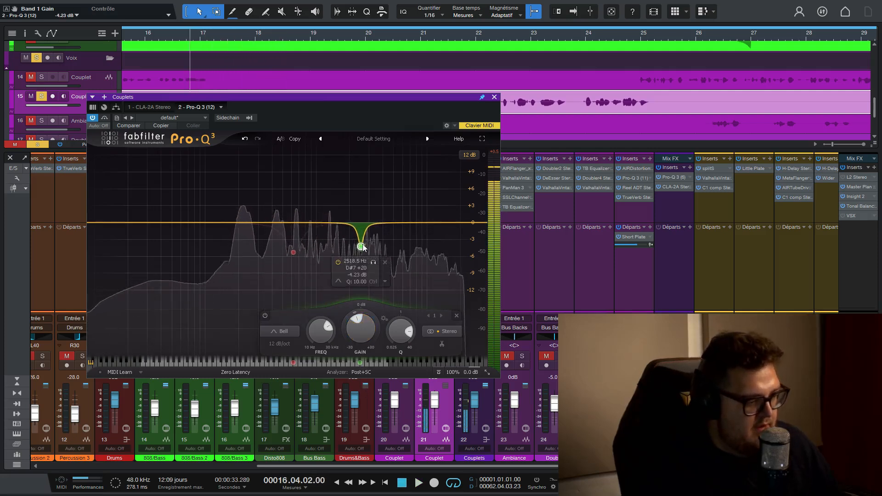
Audition the 2518 Hz band in solo, and set its cut to about -5.13 dB with a Q of about 15.77
{"action": "left_click", "coordinate": [373, 261]}
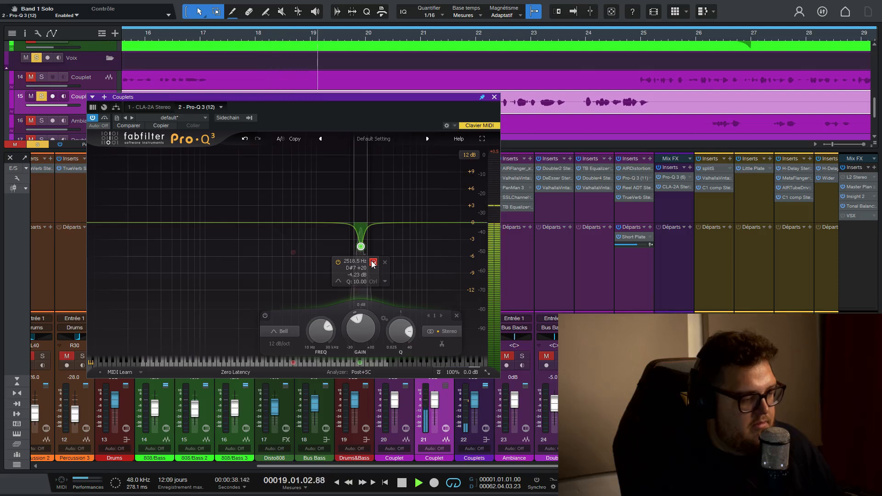
{"action": "key", "text": "space"}
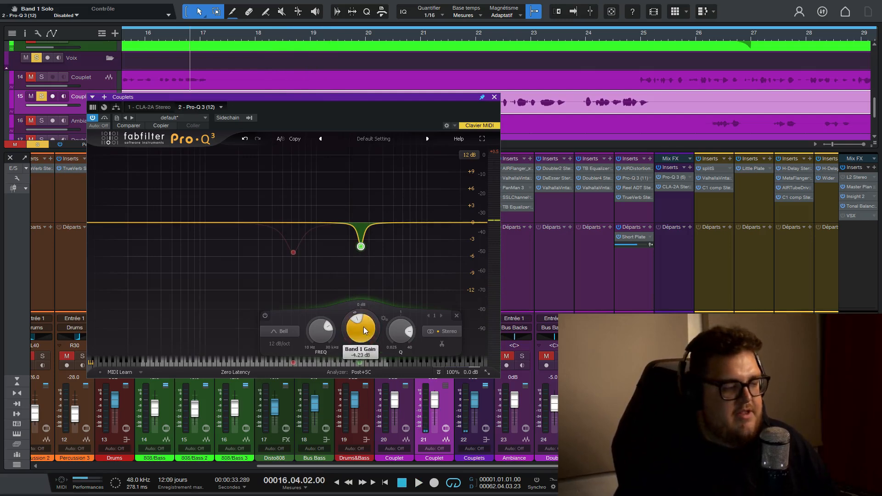
{"action": "scroll", "coordinate": [363, 326], "scroll_direction": "down", "scroll_amount": 2}
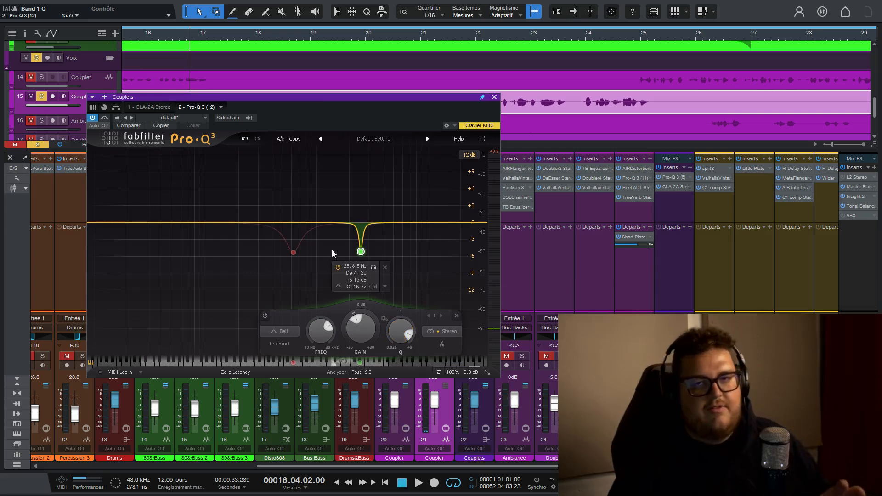
Add a high-frequency bell band with a Q of 20 and cut it about -7.84 dB at about 8760 Hz
{"action": "left_click", "coordinate": [441, 223]}
{"action": "left_click", "coordinate": [411, 207]}
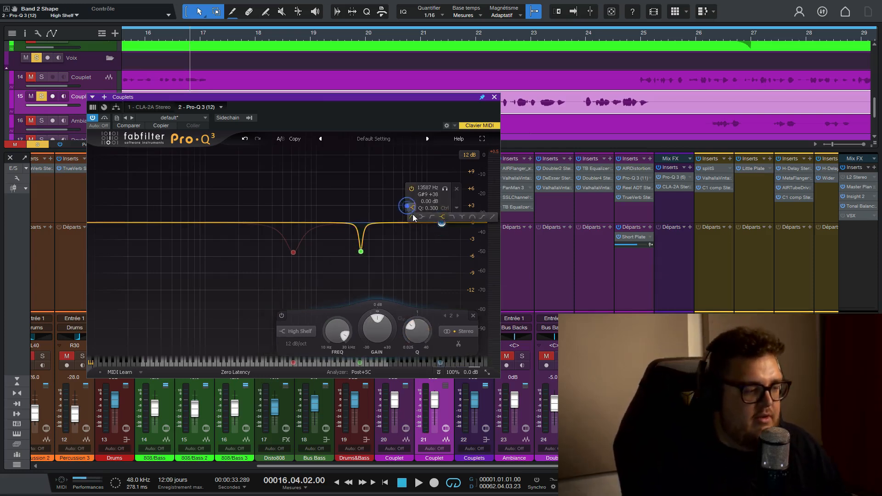
{"action": "left_click", "coordinate": [412, 215]}
{"action": "left_click", "coordinate": [427, 207]}
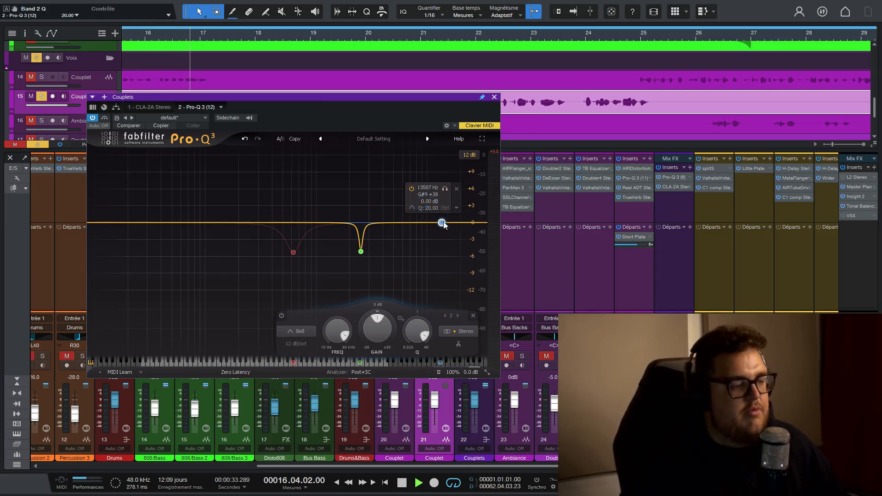
{"action": "left_click_drag", "start_coordinate": [442, 222], "coordinate": [420, 267]}
{"action": "key", "text": "space"}
{"action": "key", "text": "space"}
Add two more bell cuts while the vocal plays, one near 200 Hz and a narrow one of about -5.95 dB above 4 kHz
{"action": "left_click", "coordinate": [363, 275]}
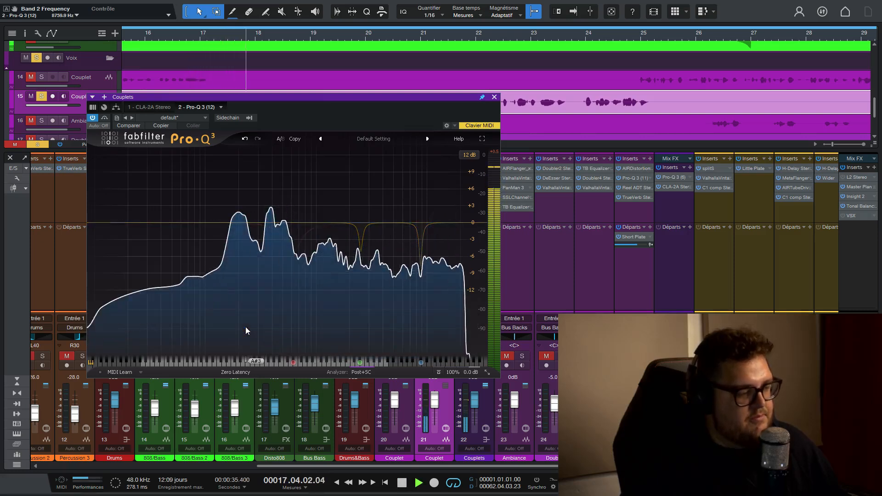
{"action": "key", "text": "space"}
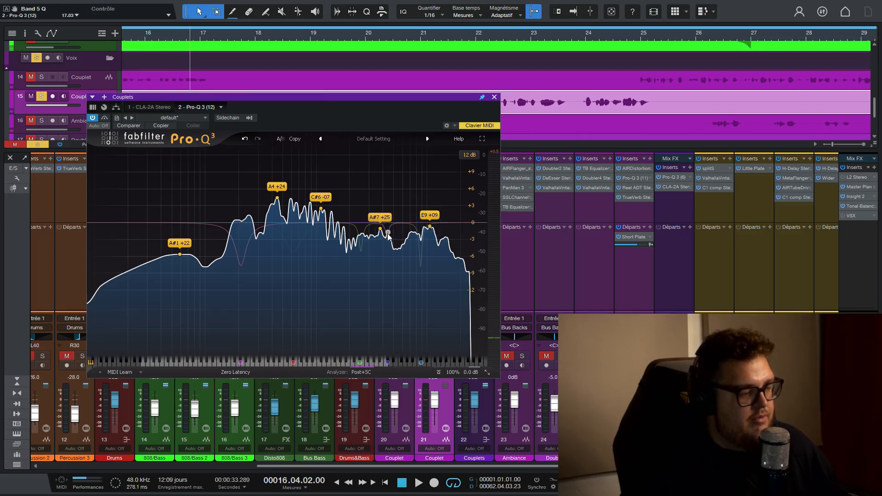
{"action": "left_click", "coordinate": [402, 182]}
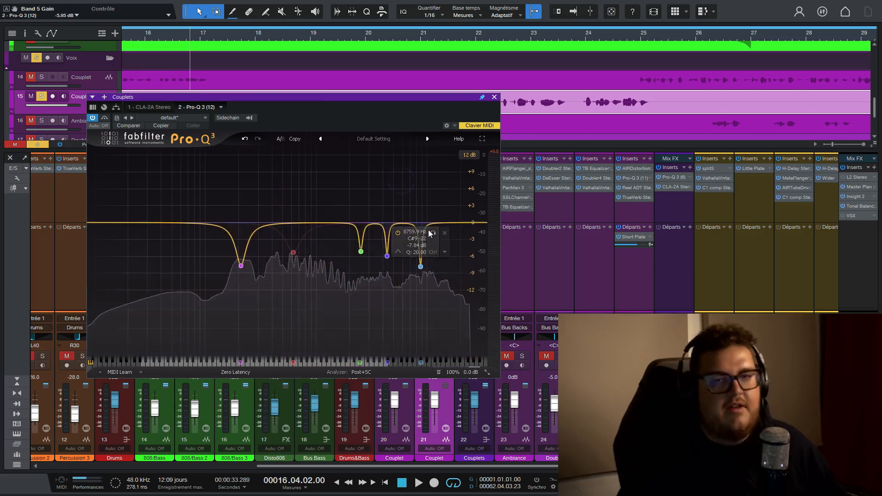
Delete the bell cuts above 4 kHz, near 200 Hz and at 8760 Hz
{"action": "left_click", "coordinate": [388, 257]}
{"action": "left_click", "coordinate": [411, 272]}
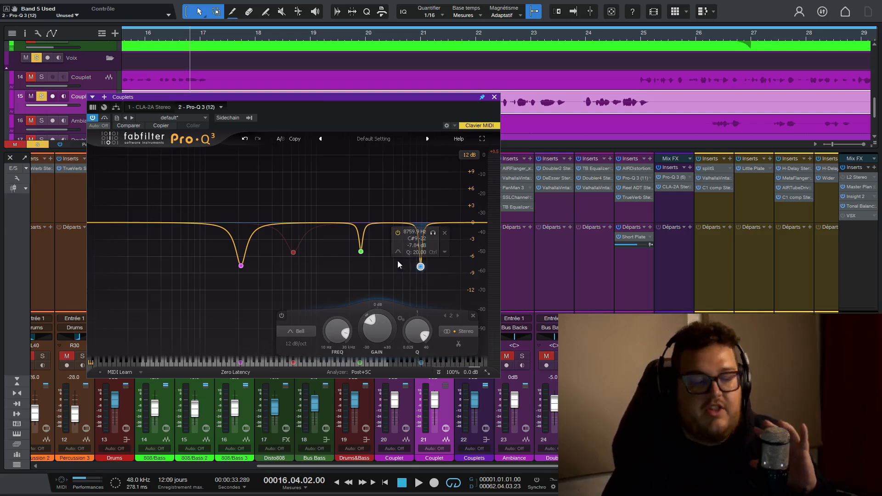
{"action": "mouse_move", "coordinate": [241, 262]}
{"action": "left_click", "coordinate": [263, 232]}
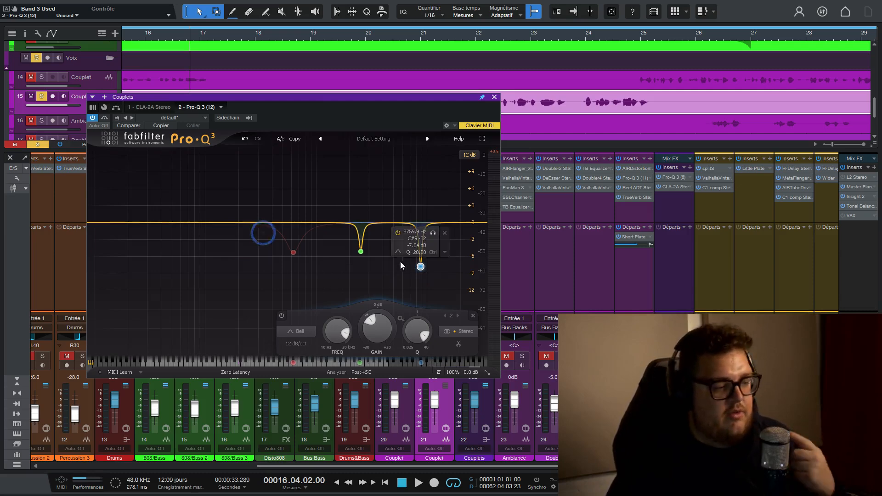
{"action": "left_click", "coordinate": [444, 233]}
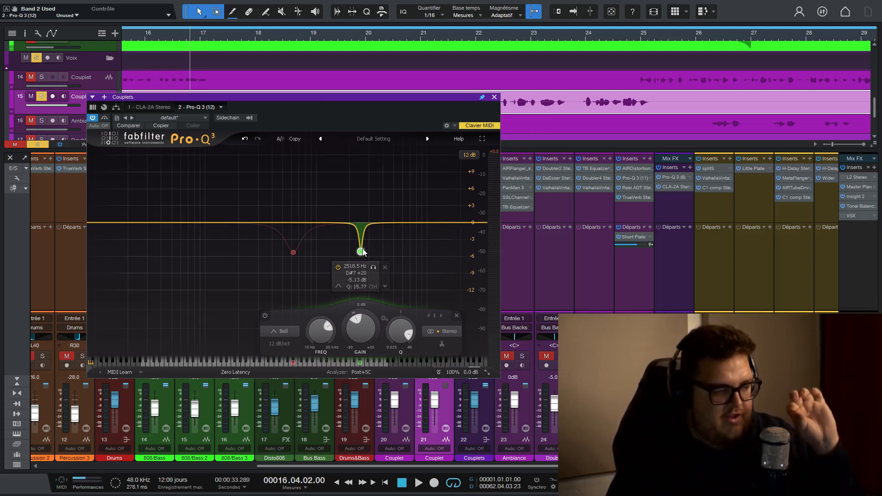
Move the remaining narrow band to a boost of about 6.62 dB at about 1533 Hz, shift it higher, and delete it
{"action": "left_click_drag", "start_coordinate": [361, 251], "coordinate": [338, 185]}
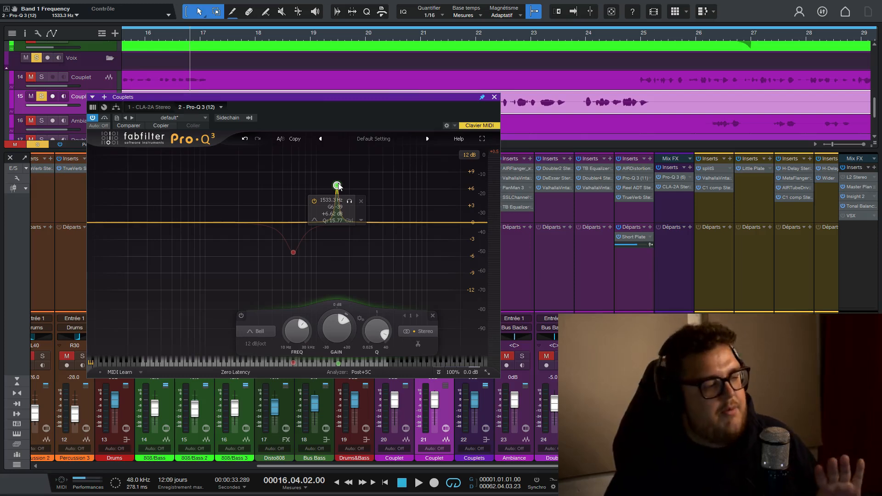
{"action": "left_click_drag", "start_coordinate": [337, 185], "coordinate": [377, 191]}
{"action": "left_click", "coordinate": [399, 155]}
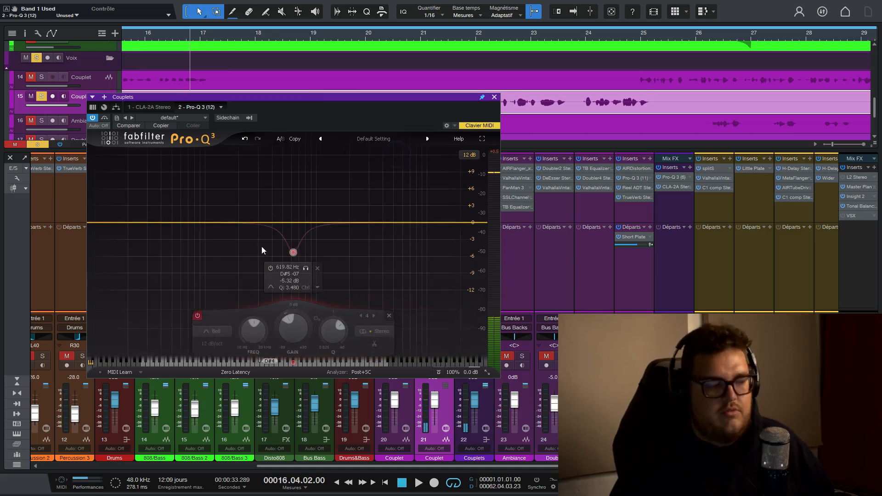
Enable the bypassed bell band, try it at a 3 dB boost, and pull it down to about -3.93 dB near 663 Hz
{"action": "left_click_drag", "start_coordinate": [290, 250], "coordinate": [294, 216]}
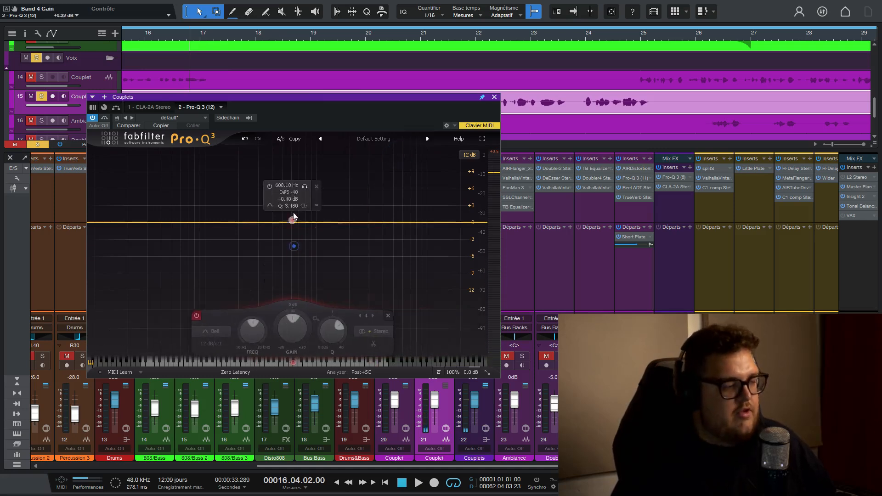
{"action": "double_click", "coordinate": [292, 187]}
{"action": "type", "text": "3"}
{"action": "key", "text": "Return"}
{"action": "left_click_drag", "start_coordinate": [293, 202], "coordinate": [295, 249]}
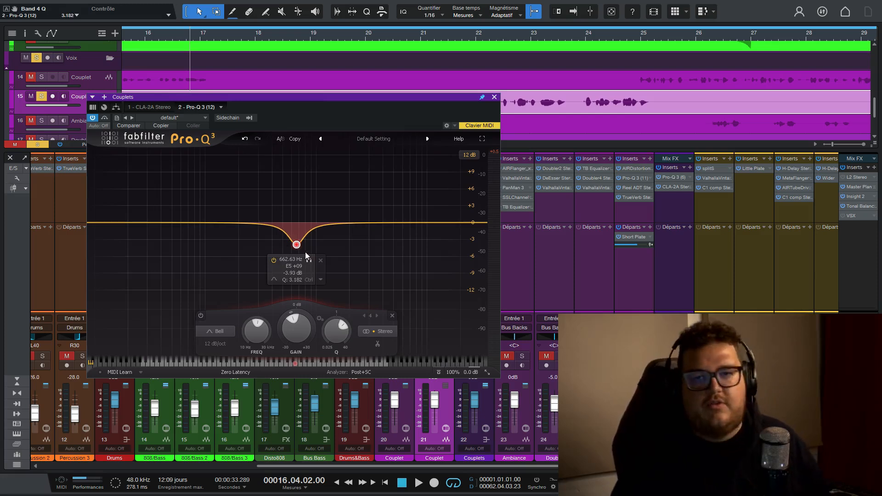
Move the bell cut to about 205 Hz at about -6.30 dB with a Q of about 2.78, and audition it
{"action": "left_click_drag", "start_coordinate": [298, 246], "coordinate": [241, 261]}
{"action": "key", "text": "space"}
{"action": "key", "text": "space"}
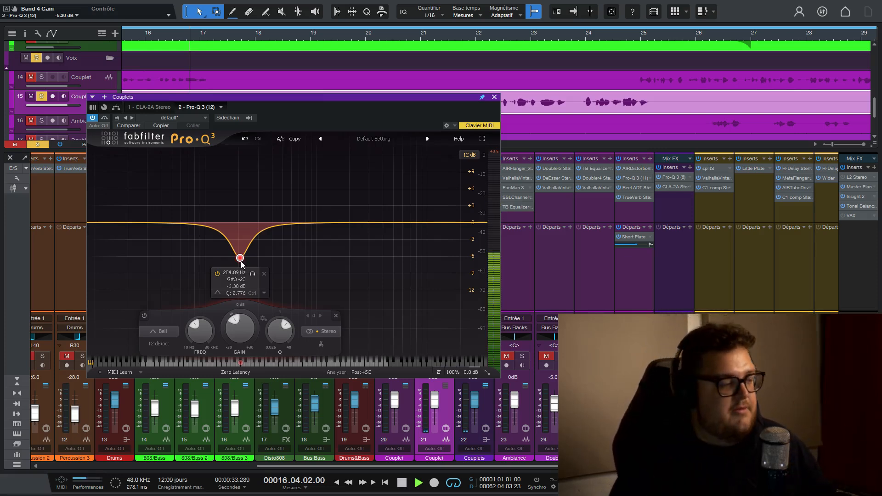
{"action": "key", "text": "space"}
Deepen the 205 Hz cut to about -8.42 dB with a Q of about 2.695 and listen to the vocal
{"action": "left_click_drag", "start_coordinate": [241, 262], "coordinate": [242, 276]}
{"action": "scroll", "coordinate": [240, 270], "scroll_direction": "down", "scroll_amount": 1}
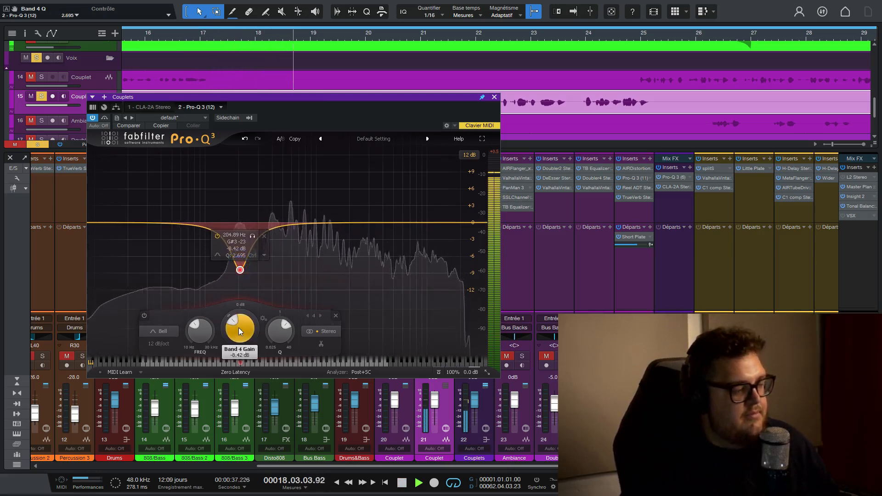
{"action": "key", "text": "space"}
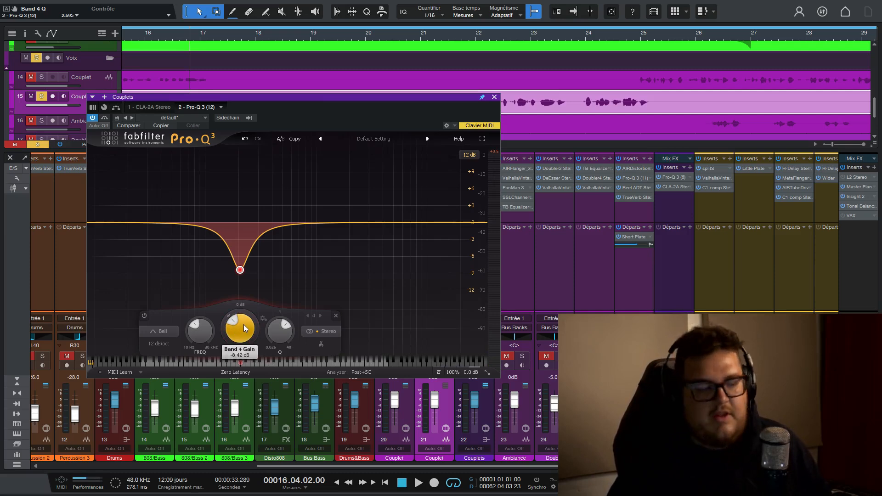
Reduce the bell cut to about -5.89 dB and sweep its frequency to about 397 Hz during playback
{"action": "left_click_drag", "start_coordinate": [248, 328], "coordinate": [249, 314]}
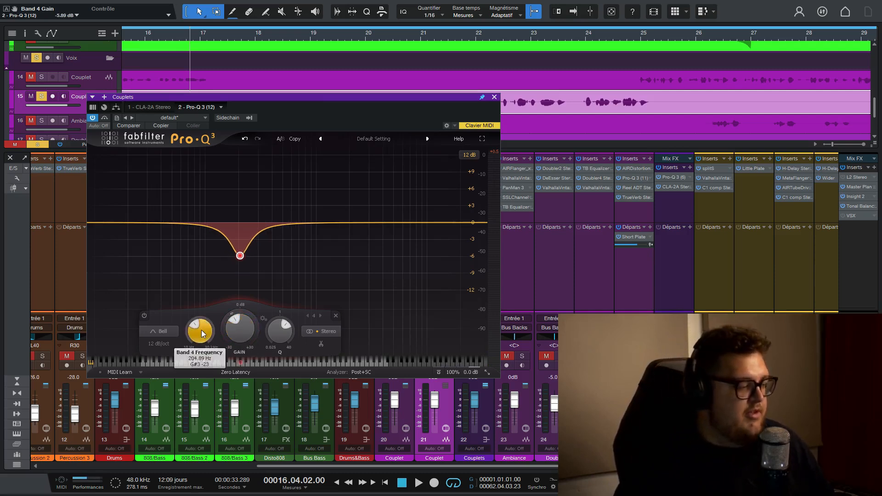
{"action": "key", "text": "space"}
{"action": "left_click_drag", "start_coordinate": [201, 330], "coordinate": [205, 317]}
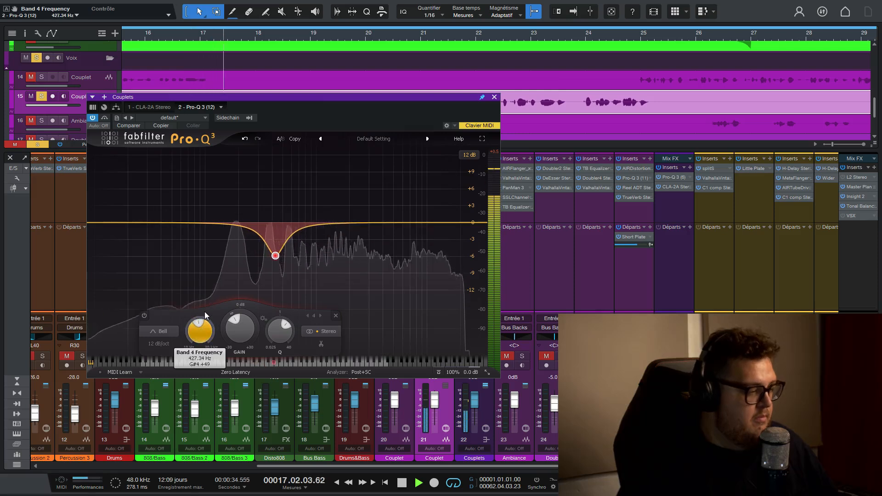
{"action": "key", "text": "space"}
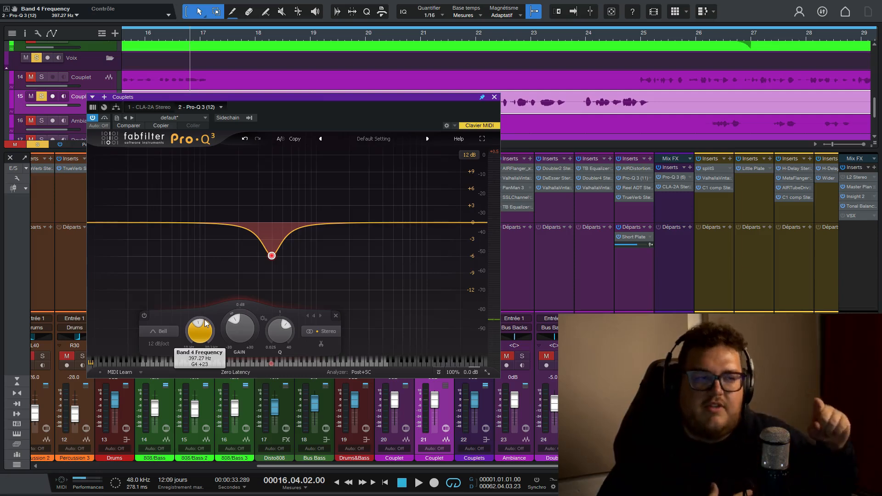
Move the Pro-Q 3 window off the mixer and insert two EQ Curve Analyzer 2 instances and Pro EQ on the Couplets bus
{"action": "left_click_drag", "start_coordinate": [465, 100], "coordinate": [844, 12]}
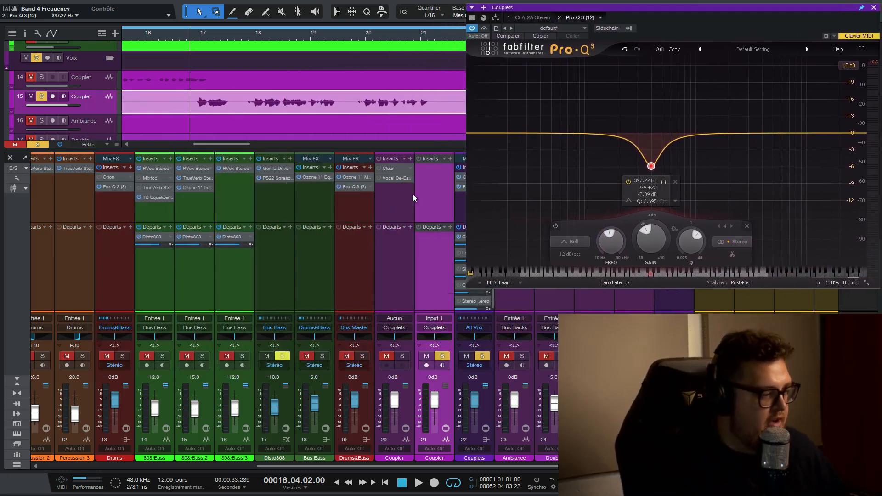
{"action": "left_click_drag", "start_coordinate": [589, 9], "coordinate": [603, 10]}
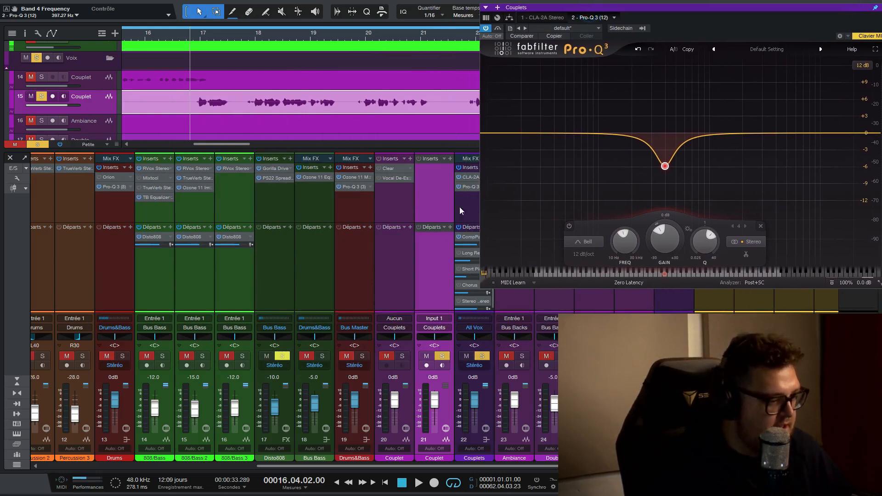
{"action": "scroll", "coordinate": [368, 469], "scroll_direction": "right", "scroll_amount": 1}
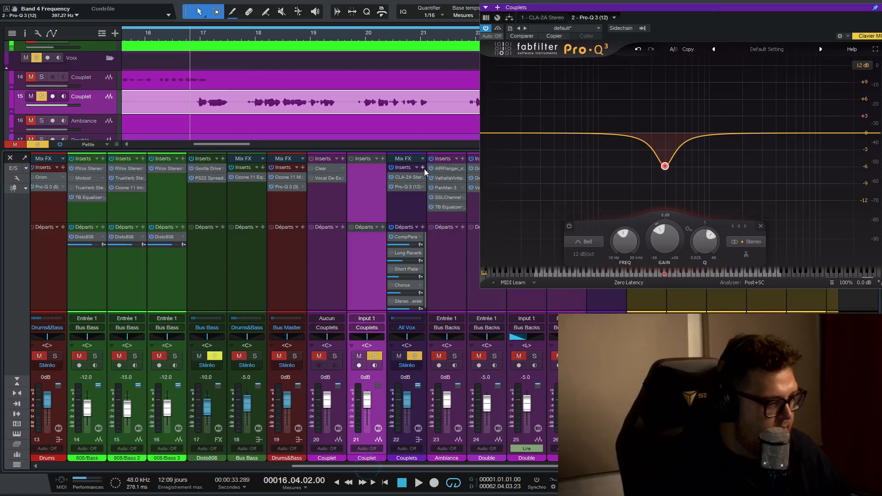
{"action": "left_click", "coordinate": [423, 168]}
{"action": "type", "text": "cur"}
{"action": "double_click", "coordinate": [437, 232]}
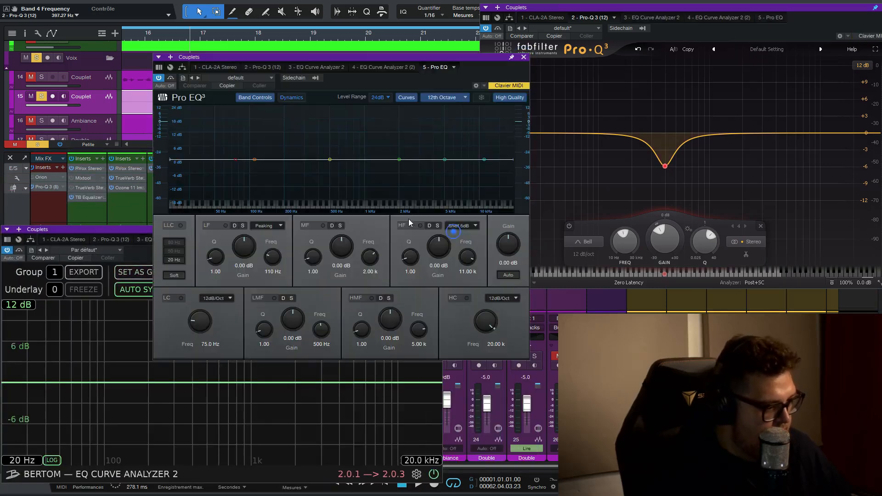
Place Pro EQ between the two curve analyzers and enable its 12 dB/oct low cut at 75 Hz
{"action": "left_click_drag", "start_coordinate": [432, 64], "coordinate": [403, 217]}
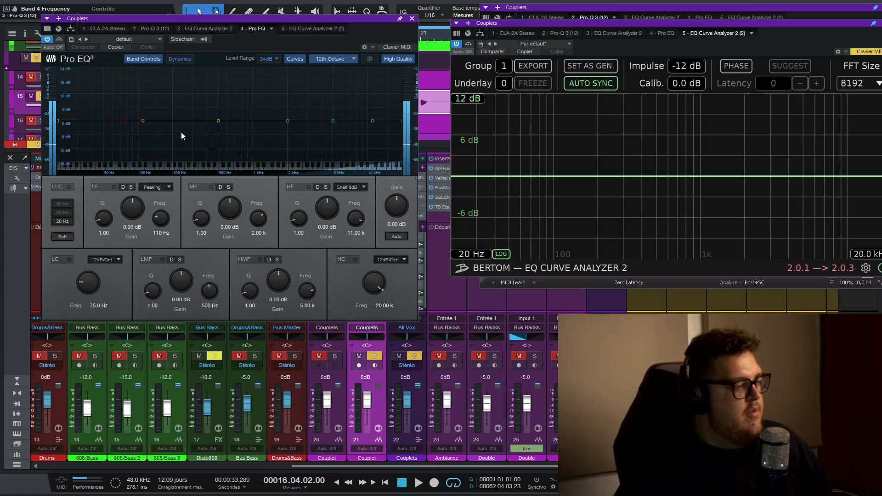
{"action": "double_click", "coordinate": [125, 121]}
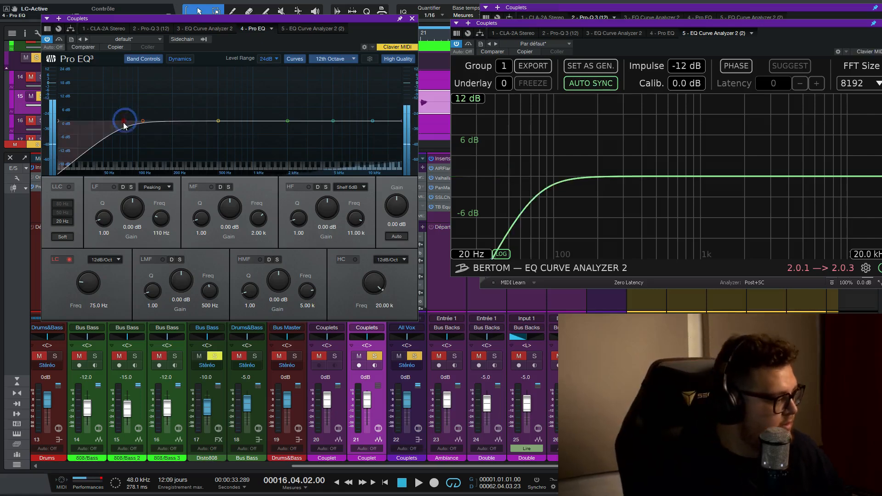
Disable Pro EQ's low cut and shape its LF band as a 24 dB shelf at about 354 Hz with about -5.95 dB
{"action": "double_click", "coordinate": [124, 124]}
{"action": "left_click", "coordinate": [150, 188]}
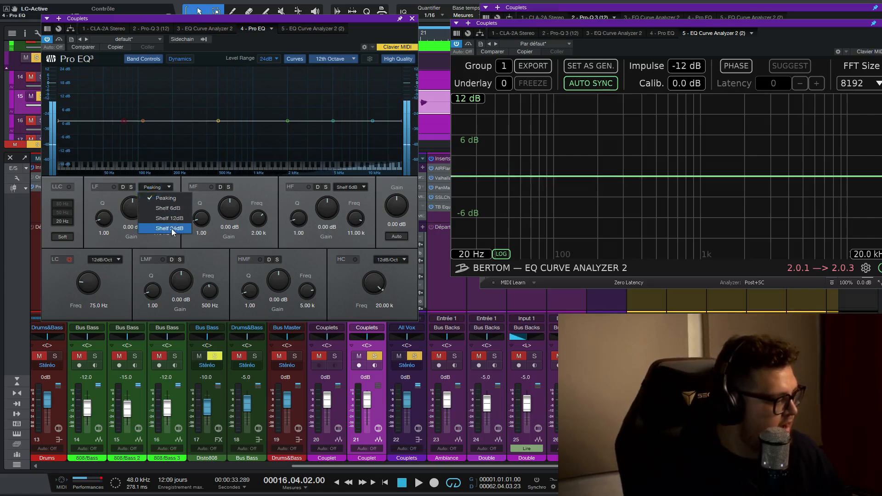
{"action": "left_click_drag", "start_coordinate": [143, 121], "coordinate": [202, 137]}
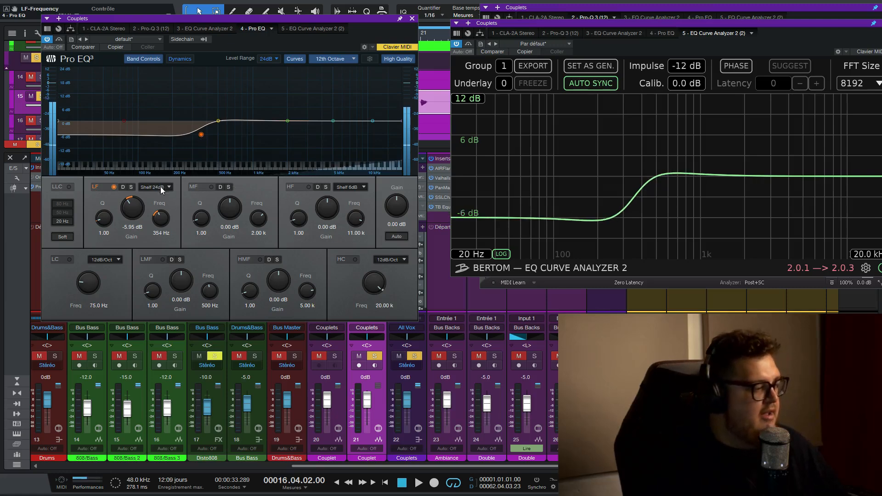
Switch the LF band to a 6 dB shelf and raise Pro EQ's global gain to about 5.22 dB, with the whole analyzer in view
{"action": "left_click", "coordinate": [170, 210]}
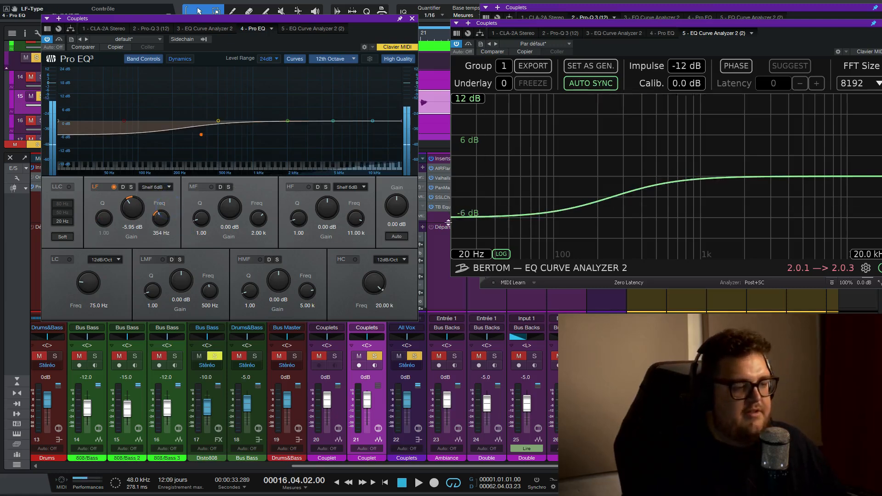
{"action": "left_click_drag", "start_coordinate": [732, 25], "coordinate": [708, 11]}
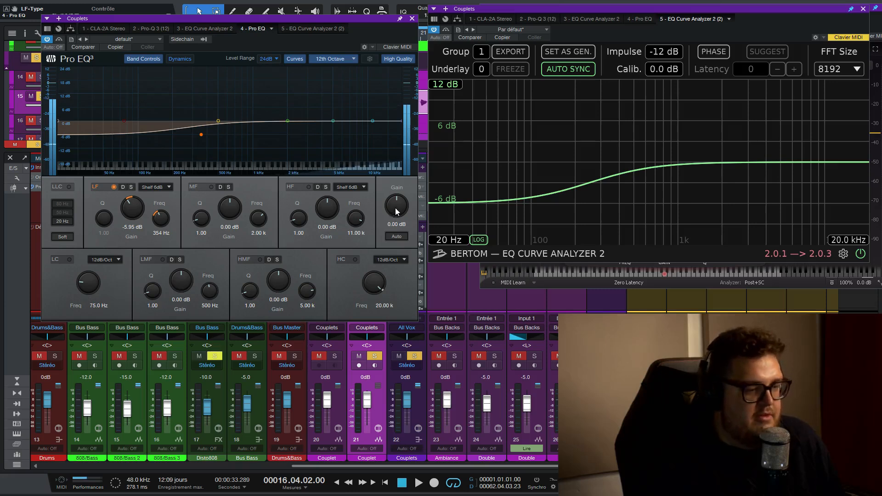
{"action": "left_click_drag", "start_coordinate": [395, 208], "coordinate": [400, 198]}
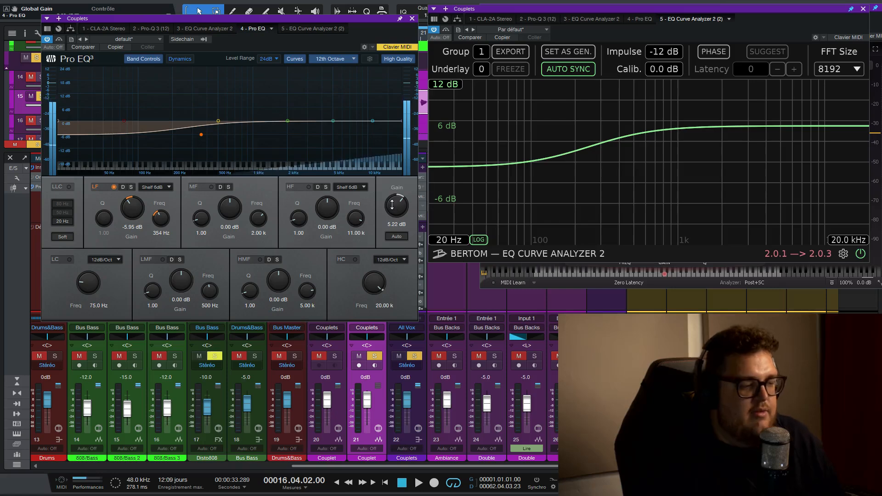
Close Pro EQ and remove it and both EQ Curve Analyzer 2 instances from the Couplets bus
{"action": "left_click", "coordinate": [412, 18]}
{"action": "right_click", "coordinate": [422, 216]}
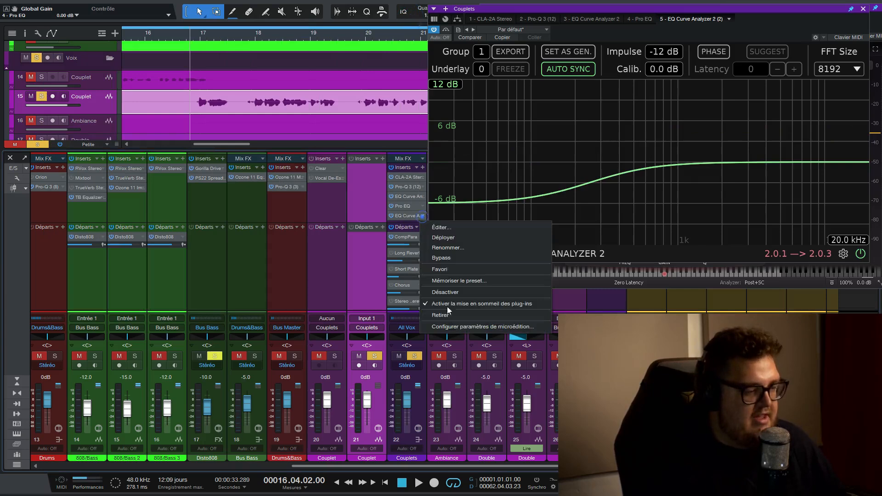
{"action": "left_click", "coordinate": [446, 315]}
{"action": "right_click", "coordinate": [421, 206]}
{"action": "left_click", "coordinate": [440, 306]}
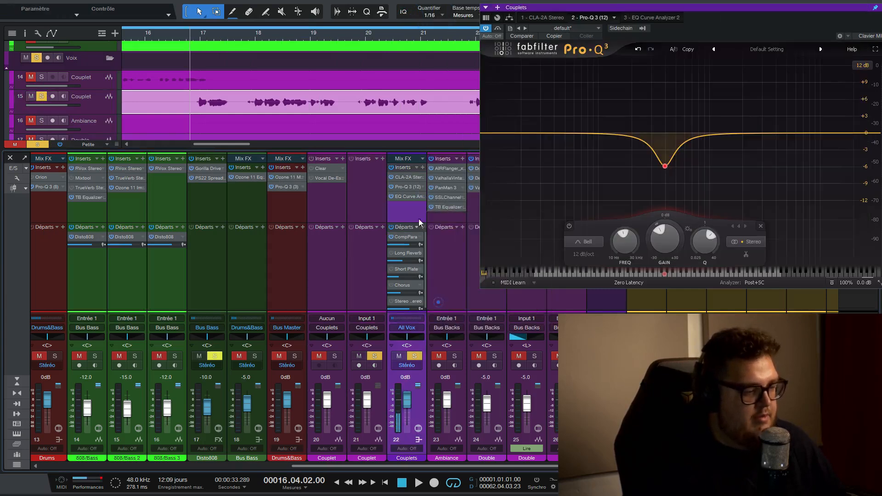
{"action": "right_click", "coordinate": [421, 196]}
{"action": "left_click", "coordinate": [439, 294]}
Insert PuigTec EQP1A Stereo on the Couplets bus, look at its controls, and remove it again
{"action": "left_click", "coordinate": [423, 168]}
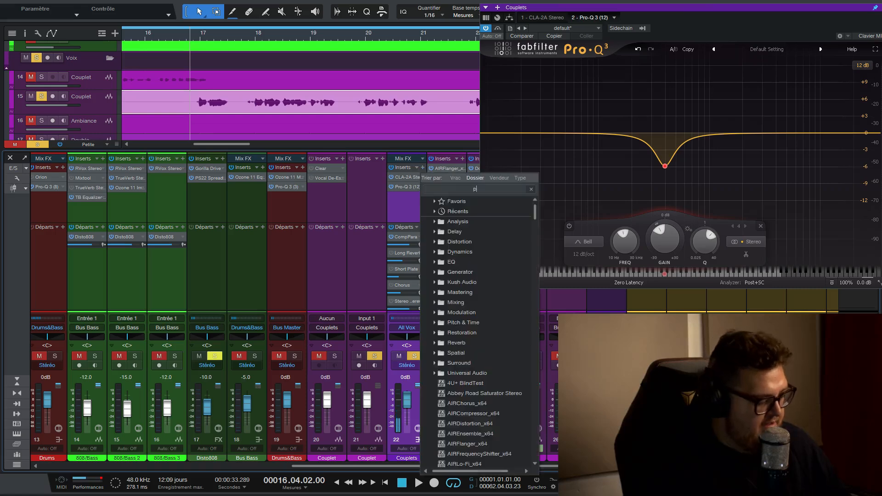
{"action": "type", "text": "pui"}
{"action": "left_click", "coordinate": [469, 232]}
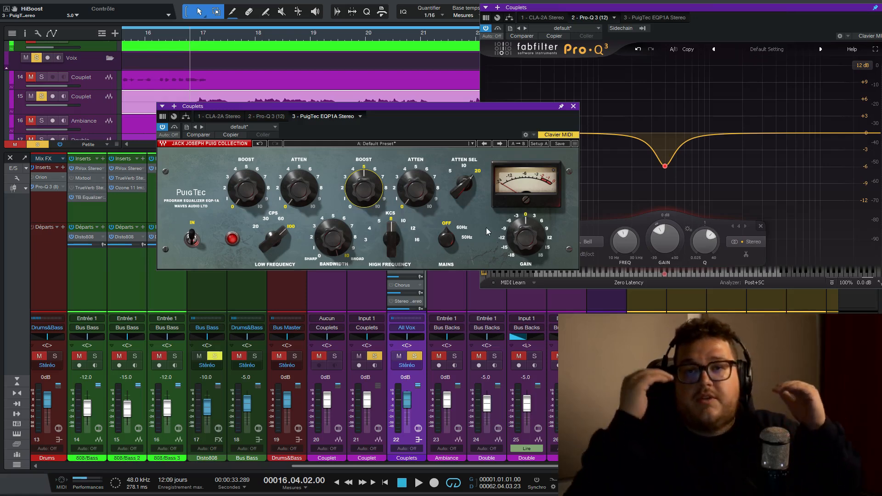
{"action": "left_click", "coordinate": [573, 106]}
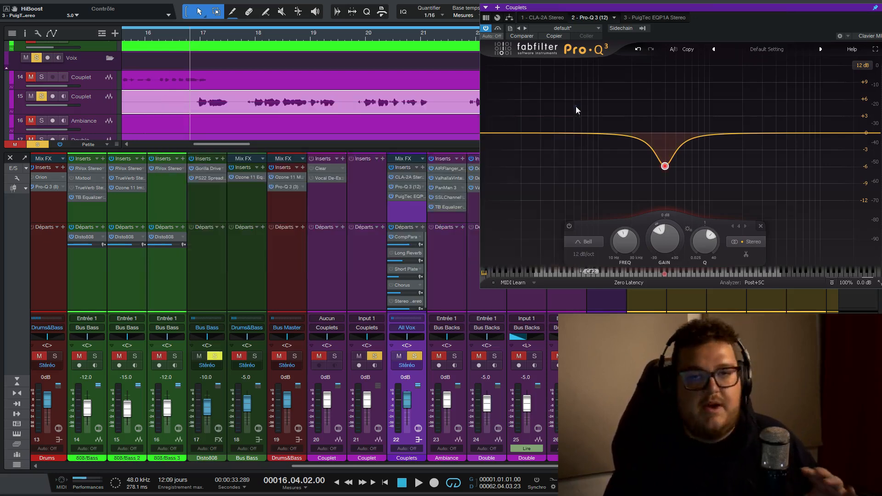
{"action": "left_click", "coordinate": [422, 198]}
{"action": "left_click", "coordinate": [504, 231]}
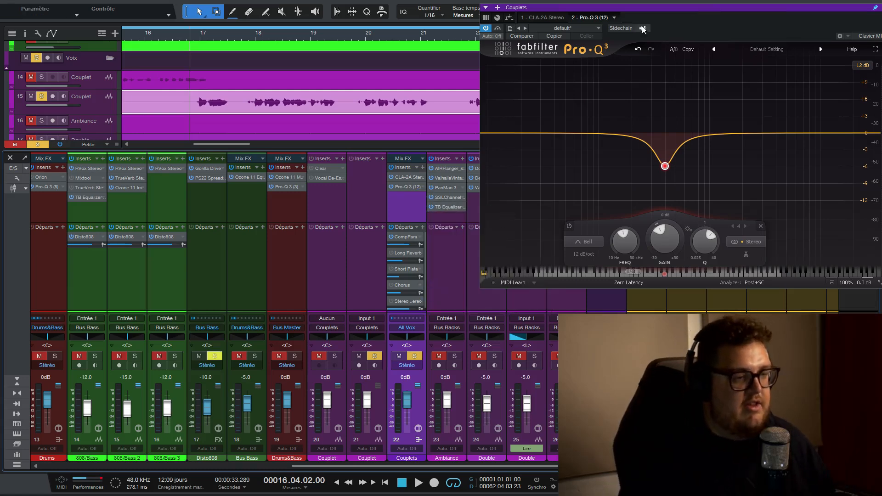
Bring the Pro-Q 3 window over the mixer, shift the bell cut to about 192 Hz at -6.30 dB, and play the vocal
{"action": "left_click_drag", "start_coordinate": [649, 9], "coordinate": [214, 116]}
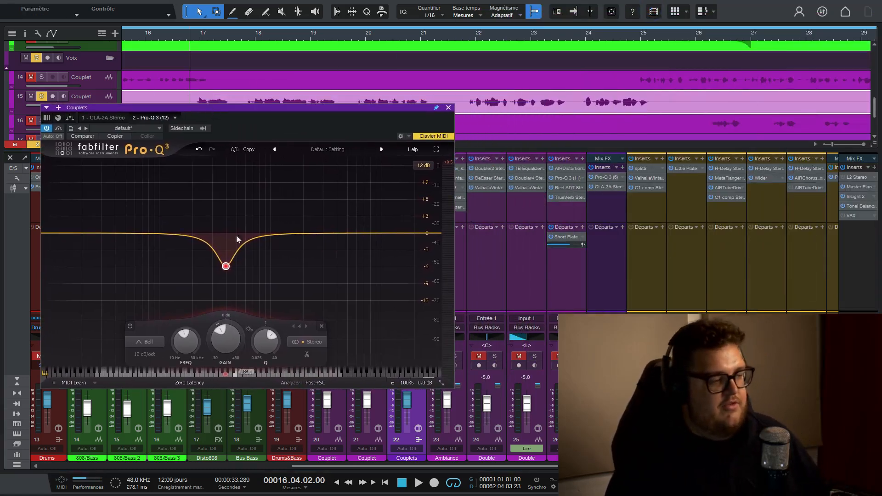
{"action": "mouse_move", "coordinate": [226, 268]}
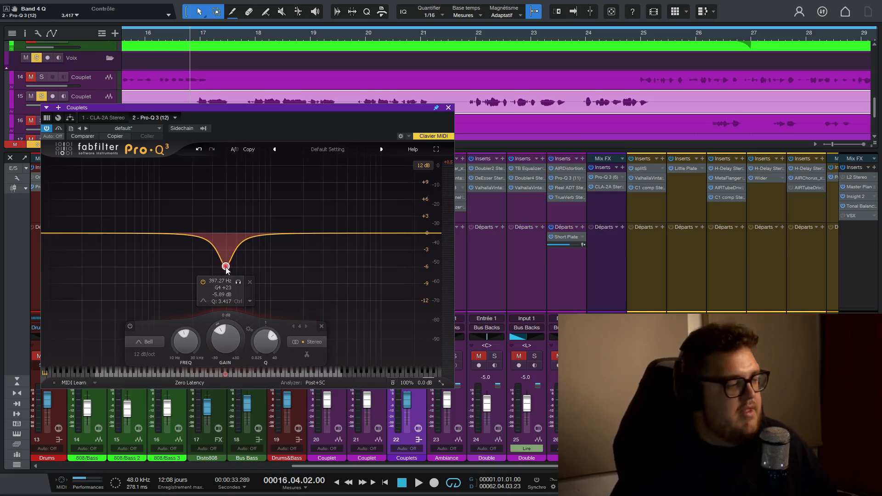
{"action": "left_click_drag", "start_coordinate": [226, 269], "coordinate": [191, 269]}
{"action": "key", "text": "space"}
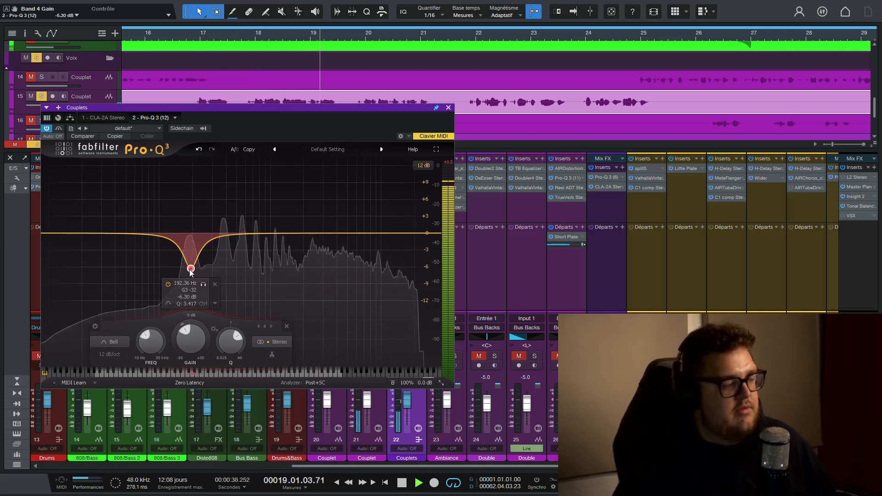
{"action": "key", "text": "space"}
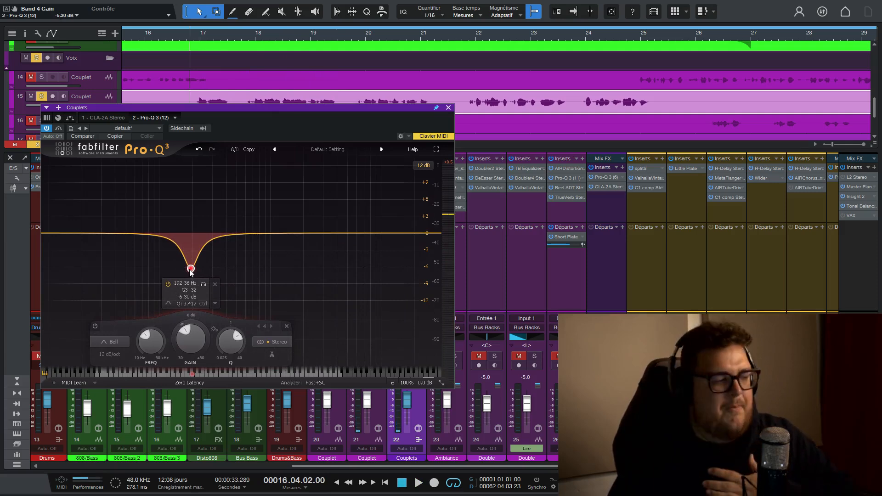
Audition the bell cut at about 616 Hz, -10.22 dB and Q 3.519, and ease it to about -7.04 dB at 634 Hz
{"action": "left_click_drag", "start_coordinate": [191, 270], "coordinate": [247, 293]}
{"action": "key", "text": "space"}
{"action": "key", "text": "space"}
{"action": "scroll", "coordinate": [248, 294], "scroll_direction": "up", "scroll_amount": 1}
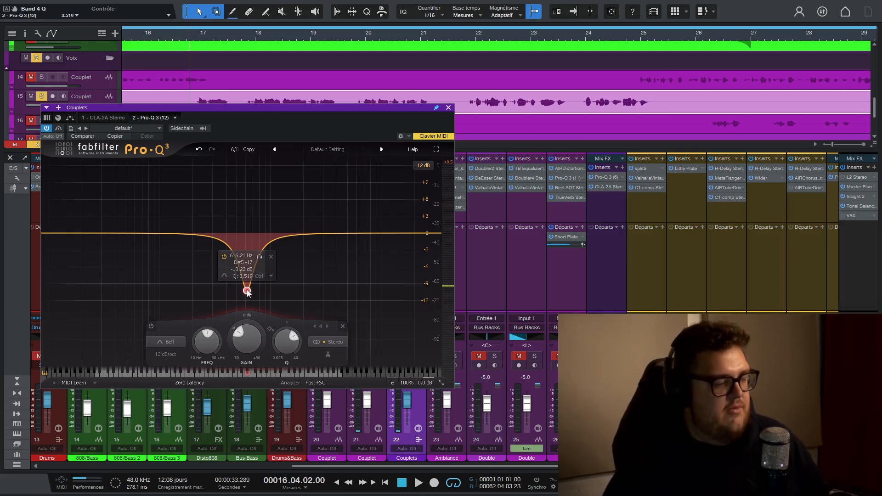
{"action": "left_click_drag", "start_coordinate": [248, 287], "coordinate": [249, 276]}
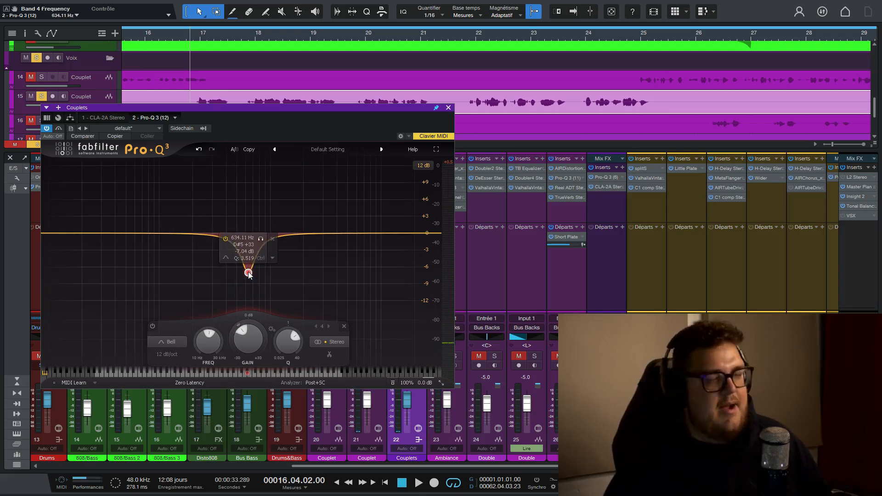
{"action": "key", "text": "space"}
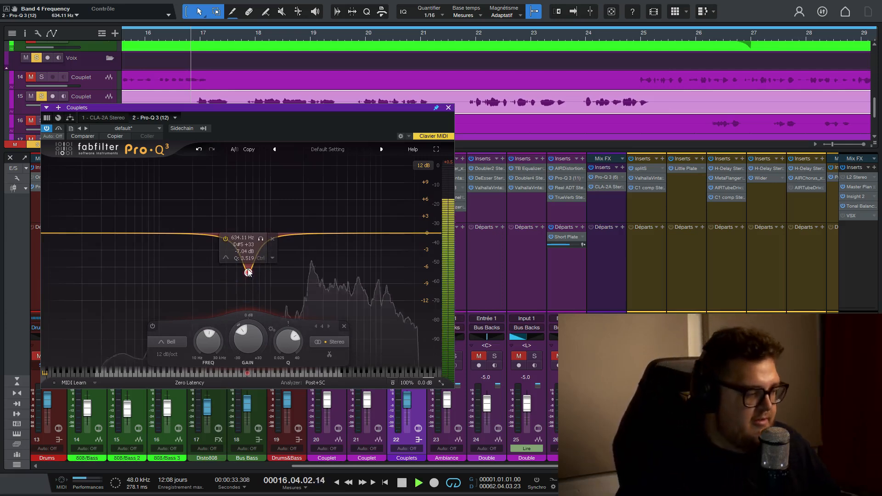
{"action": "key", "text": "space"}
Sweep the bell cut's frequency down to about 199 Hz and listen to the vocal
{"action": "left_click_drag", "start_coordinate": [205, 342], "coordinate": [196, 375]}
{"action": "key", "text": "space"}
{"action": "key", "text": "space"}
{"action": "key", "text": "space"}
{"action": "key", "text": "space"}
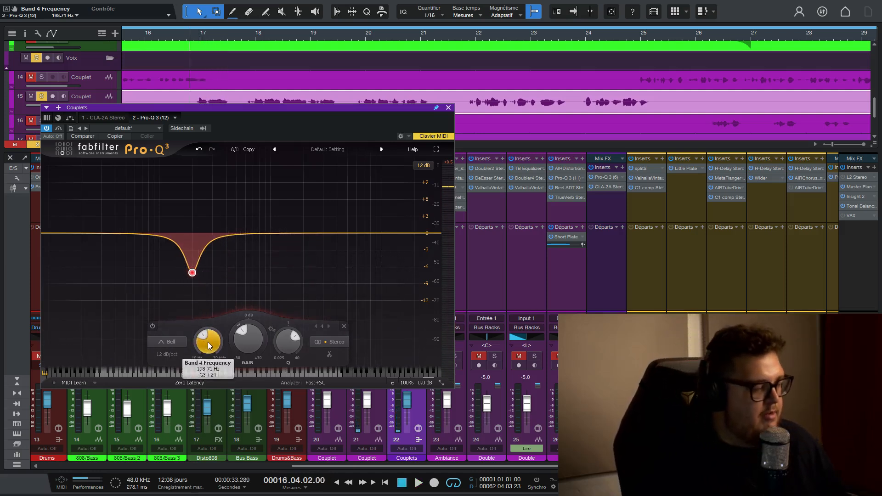
Raise the bell's frequency to about 443 Hz, set its gain to 0 dB, and shift the band slightly lower in frequency
{"action": "left_click_drag", "start_coordinate": [208, 342], "coordinate": [216, 323]}
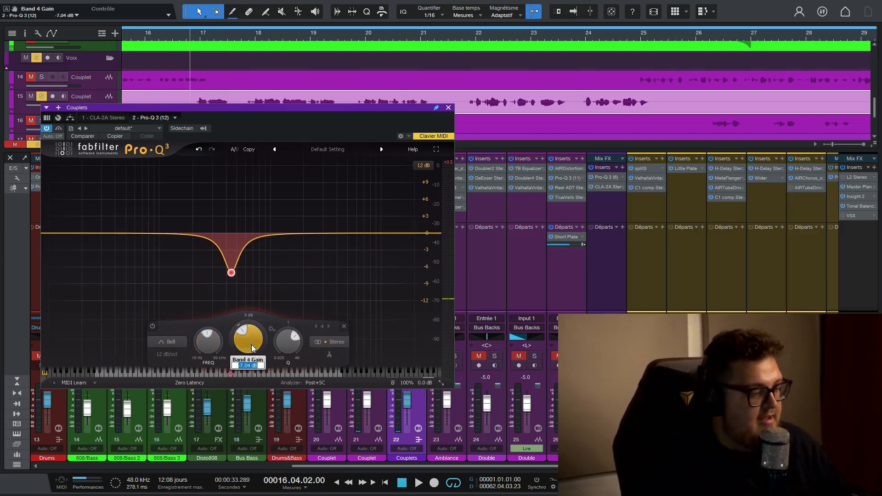
{"action": "type", "text": "0"}
{"action": "key", "text": "Return"}
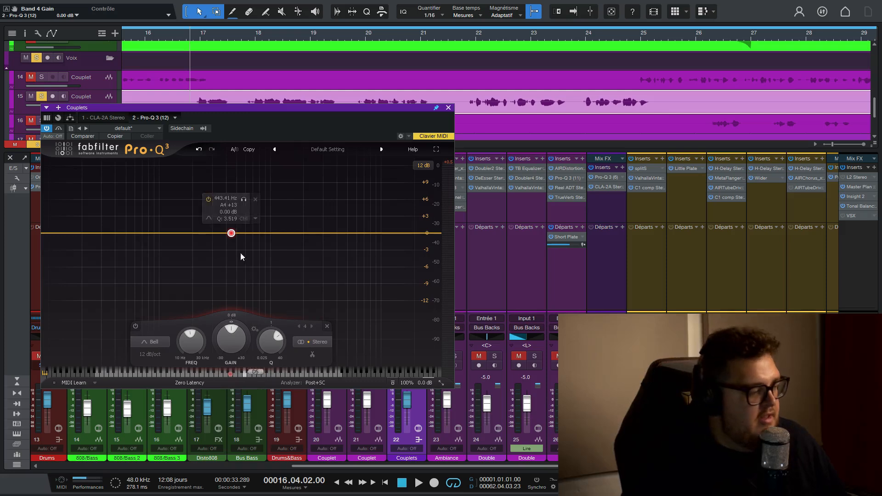
{"action": "mouse_move", "coordinate": [231, 233]}
{"action": "left_mouse_down"}
{"action": "mouse_move", "coordinate": [219, 274]}
{"action": "mouse_move", "coordinate": [200, 272]}
{"action": "mouse_move", "coordinate": [261, 272]}
{"action": "mouse_move", "coordinate": [224, 272]}
{"action": "mouse_move", "coordinate": [225, 235]}
{"action": "left_mouse_up"}
Add a narrow bell at about 2534 Hz with a Q of about 10.86 and cut it by about 2.48 dB during playback
{"action": "left_click_drag", "start_coordinate": [333, 234], "coordinate": [311, 218]}
{"action": "scroll", "coordinate": [331, 192], "scroll_direction": "up", "scroll_amount": 10}
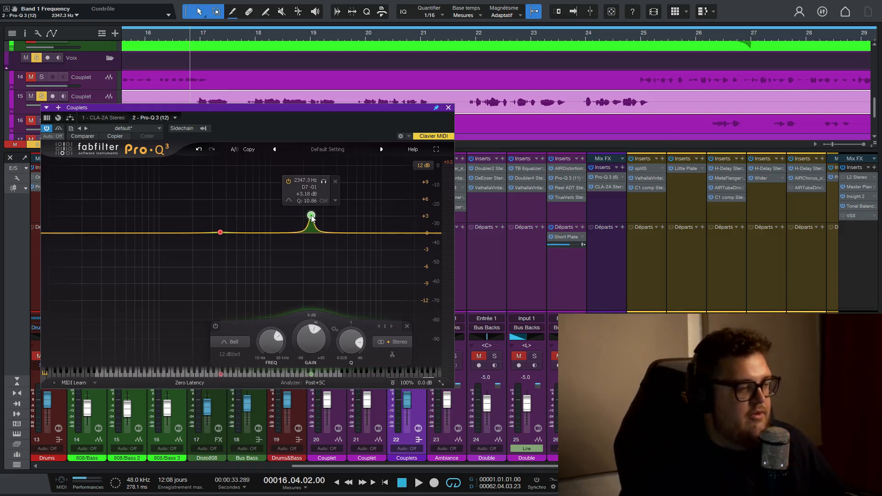
{"action": "key", "text": "space"}
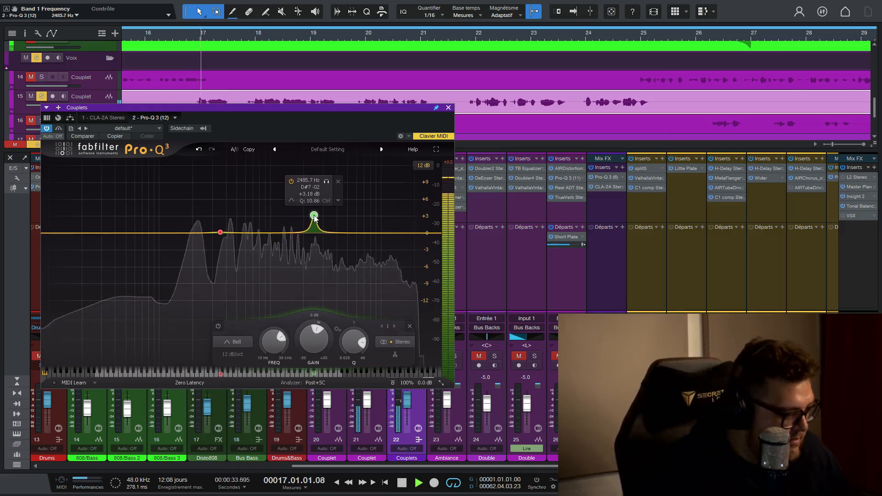
{"action": "left_click_drag", "start_coordinate": [312, 219], "coordinate": [316, 218]}
{"action": "left_click_drag", "start_coordinate": [315, 340], "coordinate": [306, 392]}
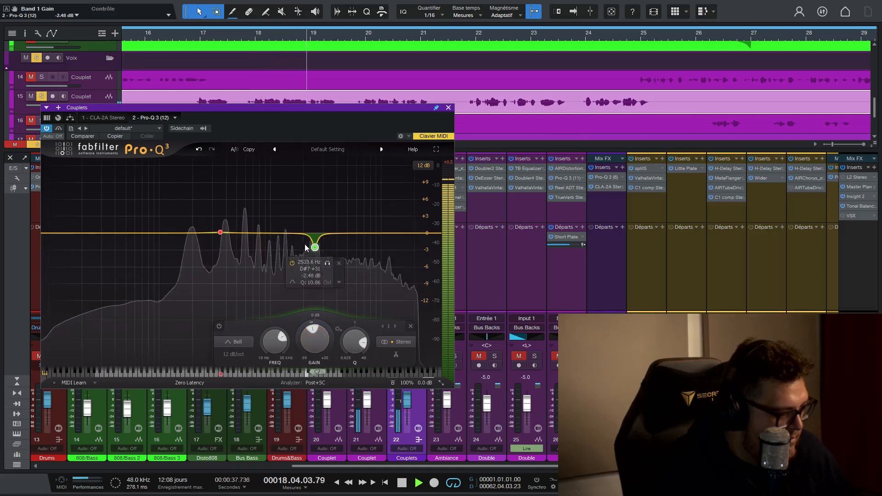
Move the existing bell to about 715 Hz at -4.41 dB and add a bell at about 372 Hz, -3.59 dB, Q 1.742
{"action": "left_click_drag", "start_coordinate": [221, 233], "coordinate": [255, 260]}
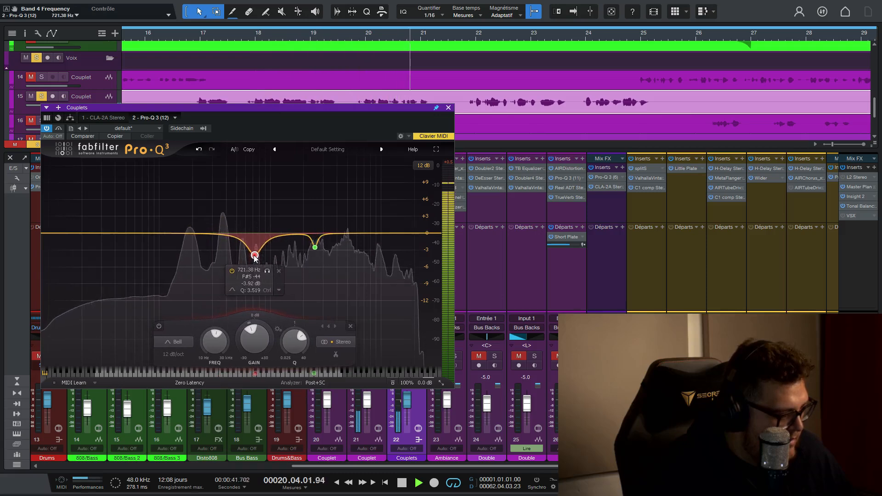
{"action": "left_click_drag", "start_coordinate": [221, 234], "coordinate": [222, 254]}
{"action": "scroll", "coordinate": [219, 256], "scroll_direction": "down", "scroll_amount": 3}
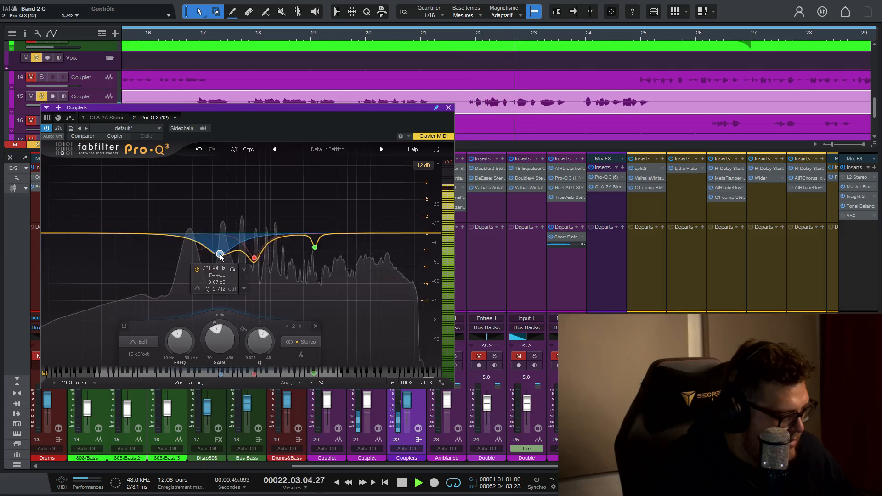
Add a 48 dB/oct low cut at about 58.4 Hz and adjust its Q to about 0.297
{"action": "left_click_drag", "start_coordinate": [73, 233], "coordinate": [134, 293]}
{"action": "scroll", "coordinate": [141, 243], "scroll_direction": "down", "scroll_amount": 1}
{"action": "scroll", "coordinate": [141, 243], "scroll_direction": "up", "scroll_amount": 5}
{"action": "scroll", "coordinate": [141, 246], "scroll_direction": "up", "scroll_amount": 1}
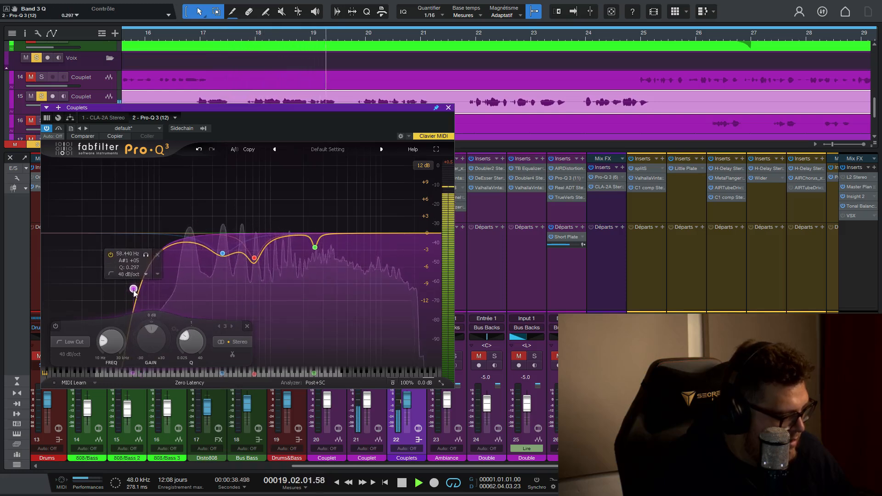
Add a bell at about 9917 Hz with a Q of about 2.181 and give it a slight downward dynamic range with automatic threshold
{"action": "left_click", "coordinate": [346, 332]}
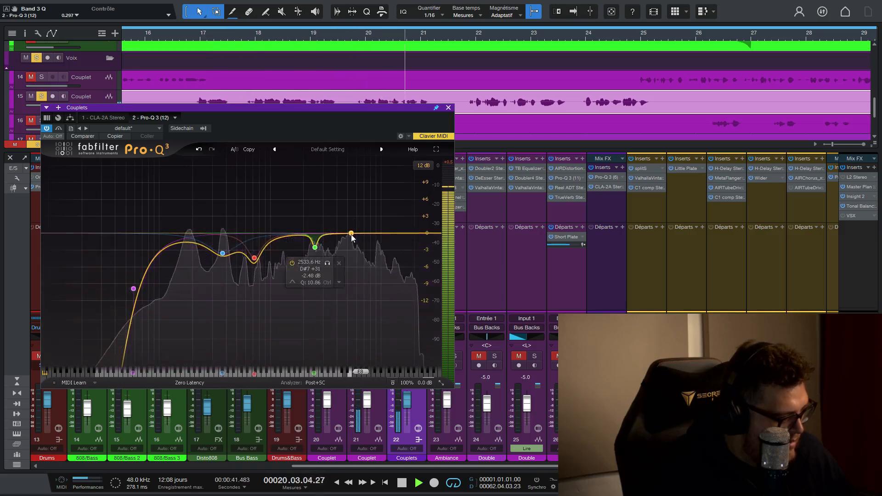
{"action": "left_click", "coordinate": [380, 234]}
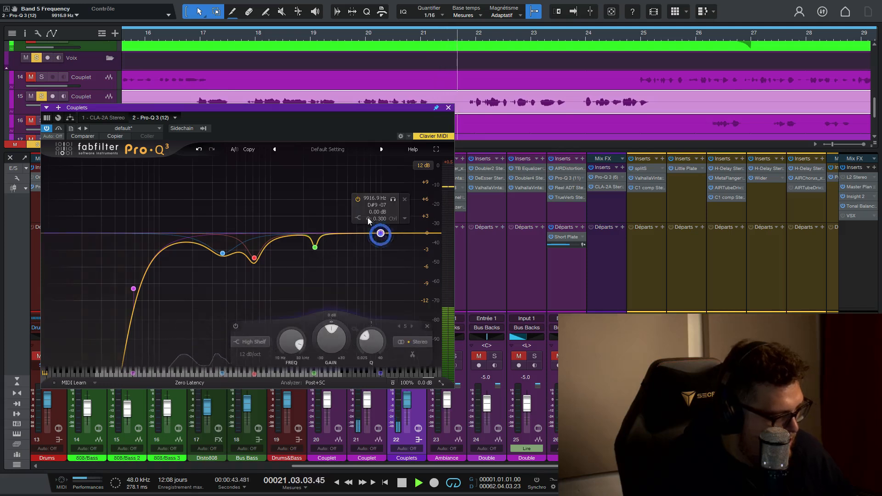
{"action": "left_click", "coordinate": [358, 228]}
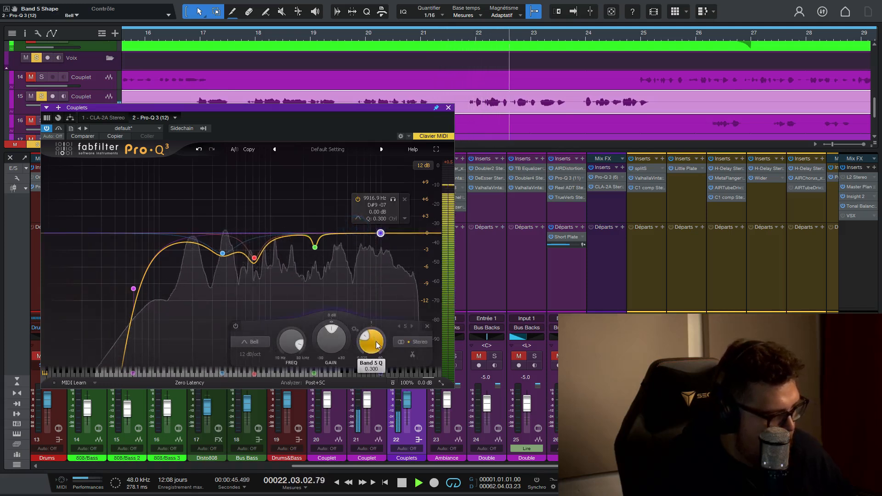
{"action": "left_click_drag", "start_coordinate": [376, 342], "coordinate": [383, 271]}
{"action": "mouse_move", "coordinate": [329, 327]}
{"action": "left_mouse_down"}
{"action": "mouse_move", "coordinate": [324, 351]}
{"action": "mouse_move", "coordinate": [377, 335]}
{"action": "mouse_move", "coordinate": [379, 314]}
{"action": "left_mouse_up"}
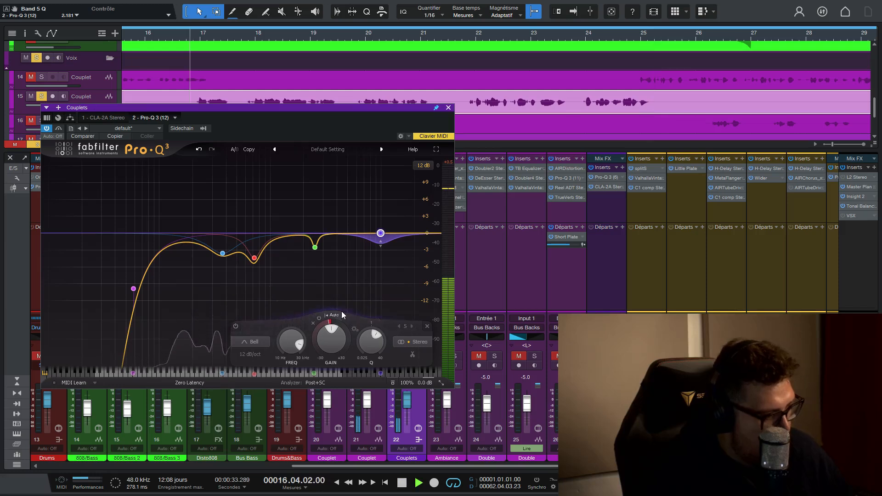
{"action": "key", "text": "space"}
Adjust the low cut to about 57.3 Hz and enable Auto Gain while playing the vocal
{"action": "mouse_move", "coordinate": [384, 228]}
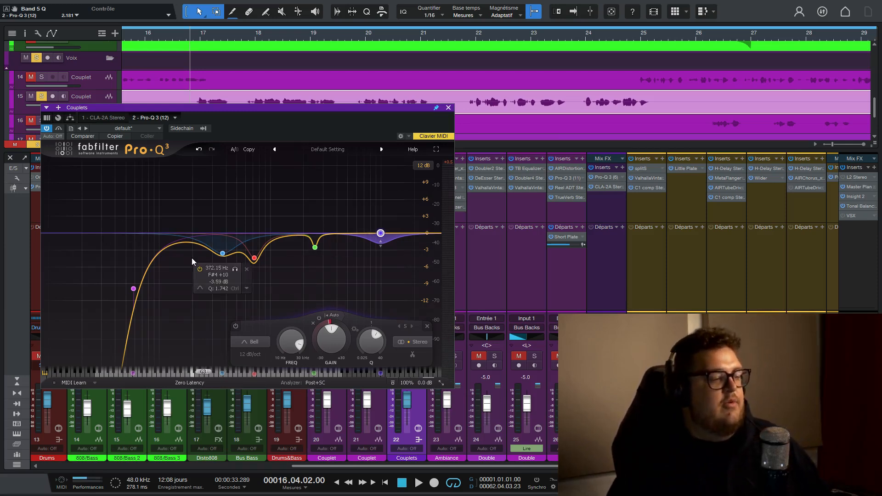
{"action": "left_click", "coordinate": [134, 289]}
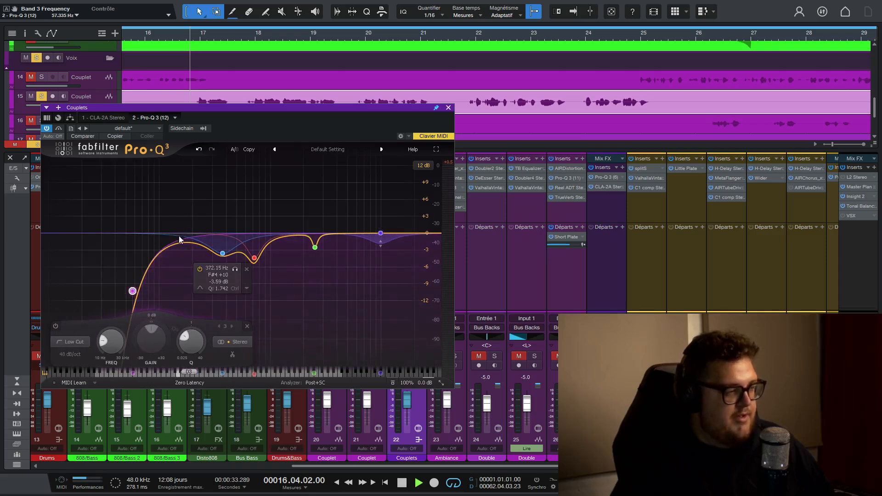
{"action": "key", "text": "space"}
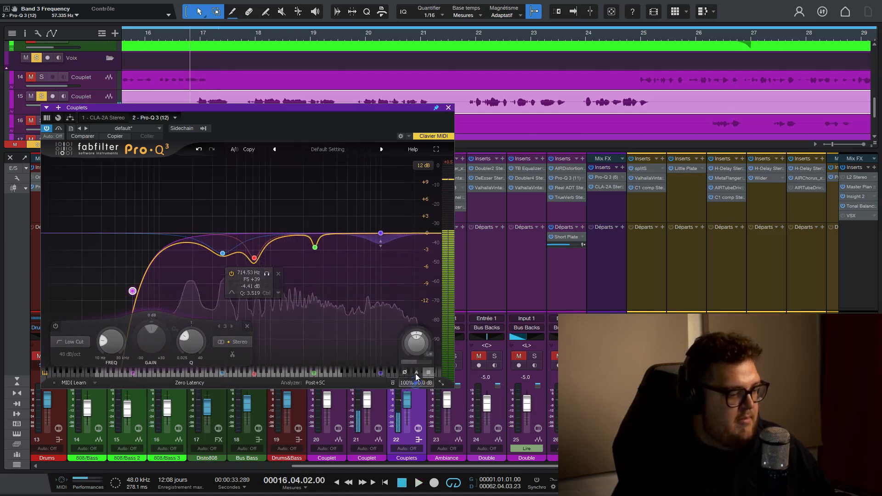
{"action": "left_click", "coordinate": [417, 374]}
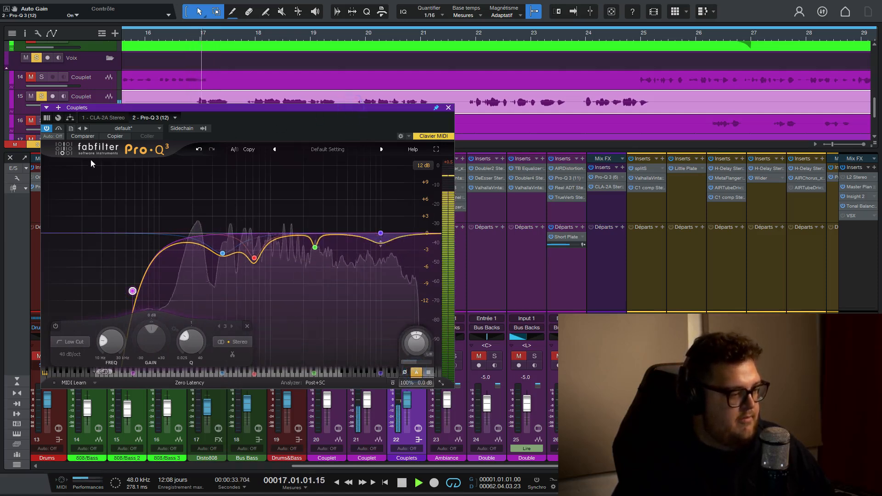
Compare the vocal with the EQ bypassed and active, and add a bell at about 12709 Hz, -1.47 dB, Q 2.523
{"action": "left_click", "coordinate": [61, 132]}
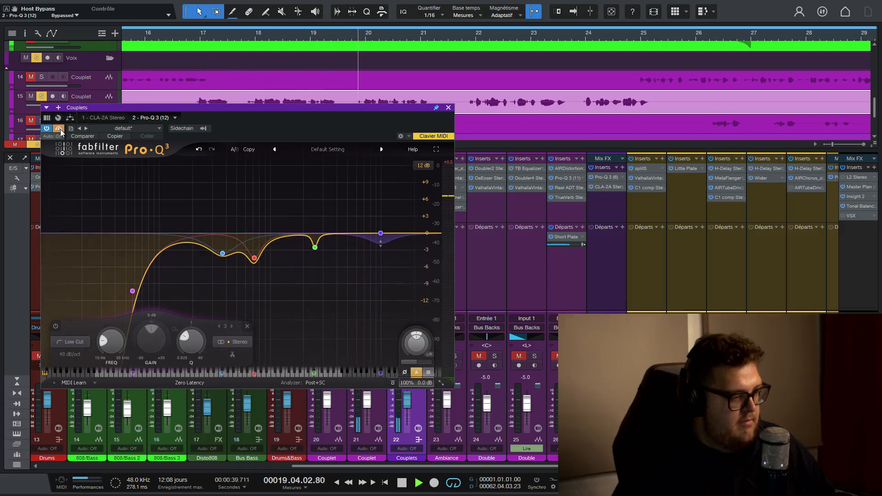
{"action": "left_click", "coordinate": [61, 131]}
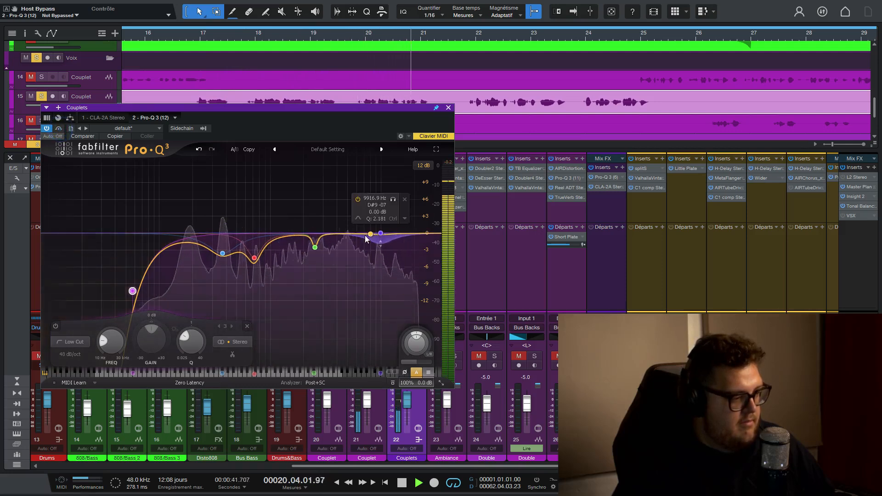
{"action": "left_click", "coordinate": [340, 233]}
{"action": "key", "text": "space"}
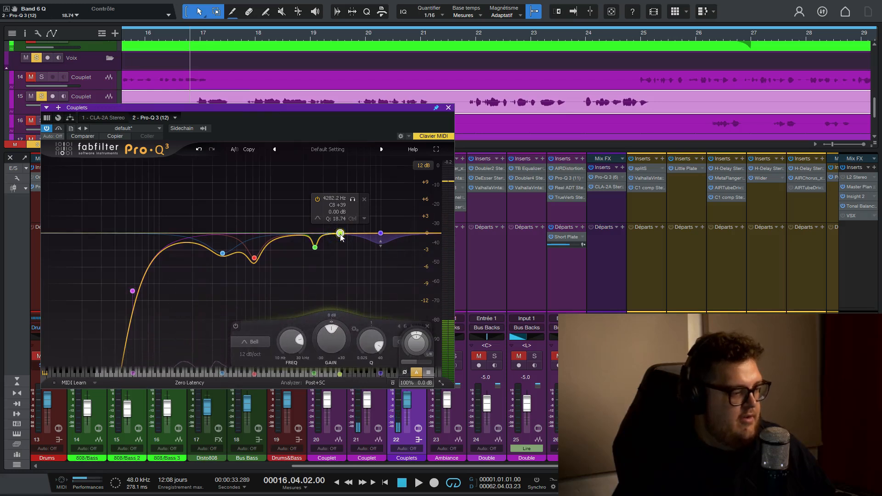
{"action": "left_click_drag", "start_coordinate": [340, 233], "coordinate": [393, 247]}
{"action": "key", "text": "space"}
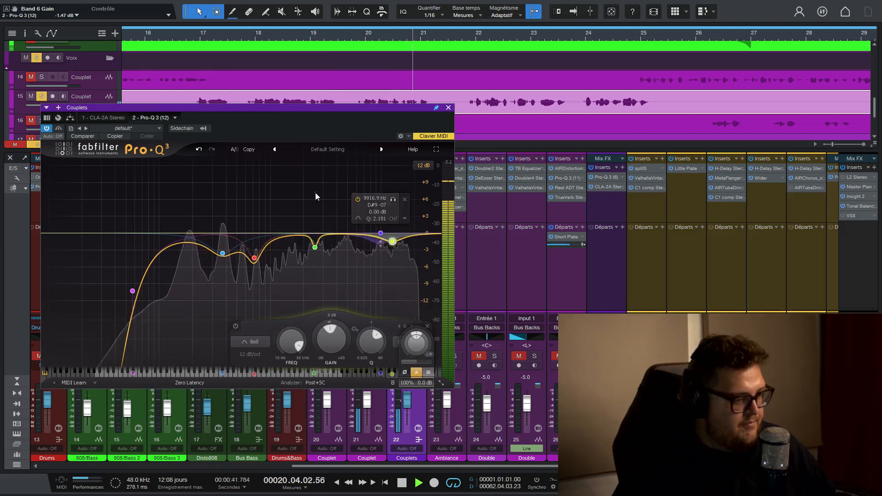
{"action": "key", "text": "space"}
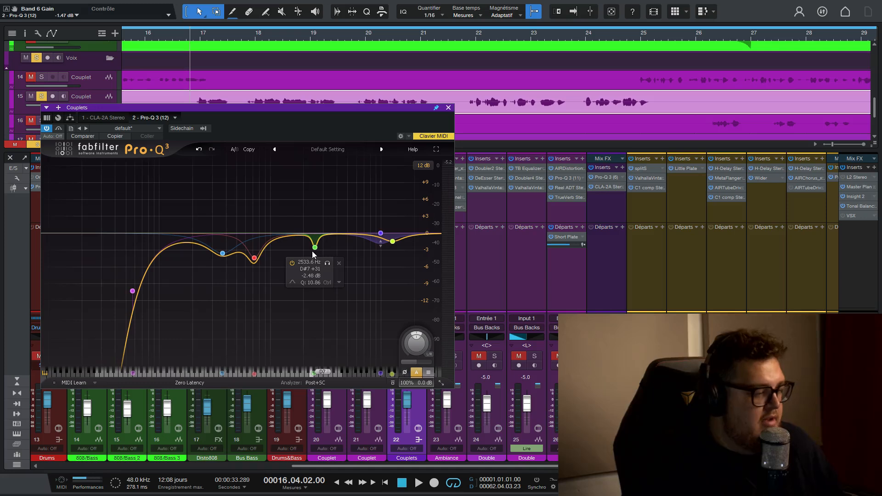
Move the 2.5 kHz bell to about 3155 Hz, -7.35 dB, Q 23.57, and try a bell at about 1618 Hz, -6.61 dB, Q 40
{"action": "left_click_drag", "start_coordinate": [314, 248], "coordinate": [325, 270]}
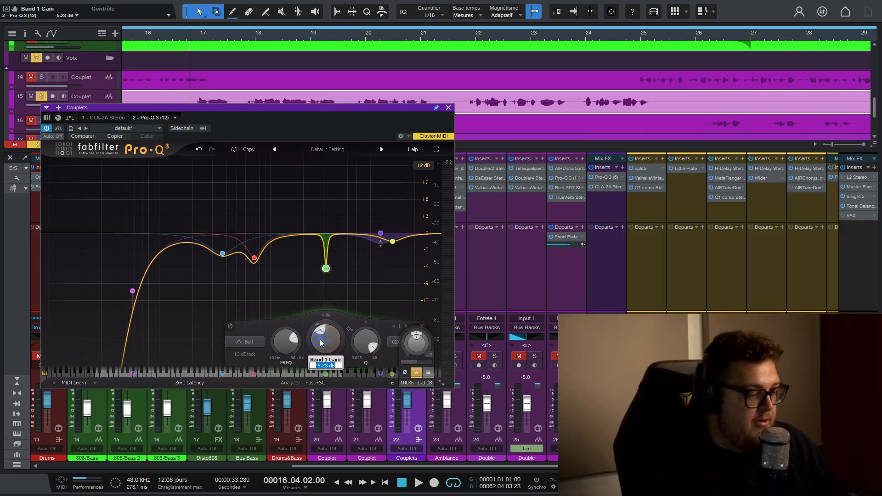
{"action": "left_click_drag", "start_coordinate": [326, 343], "coordinate": [325, 274]}
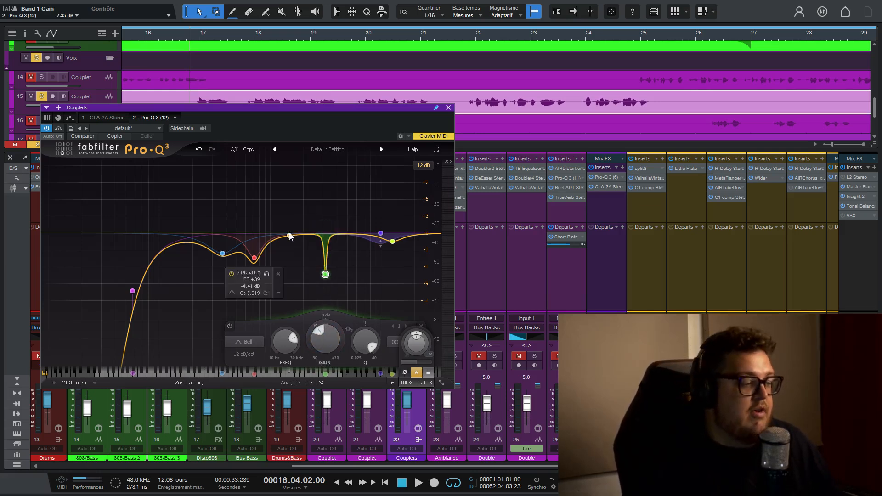
{"action": "double_click", "coordinate": [289, 233]}
{"action": "scroll", "coordinate": [289, 233], "scroll_direction": "up", "scroll_amount": 10}
{"action": "left_click_drag", "start_coordinate": [289, 233], "coordinate": [293, 271]}
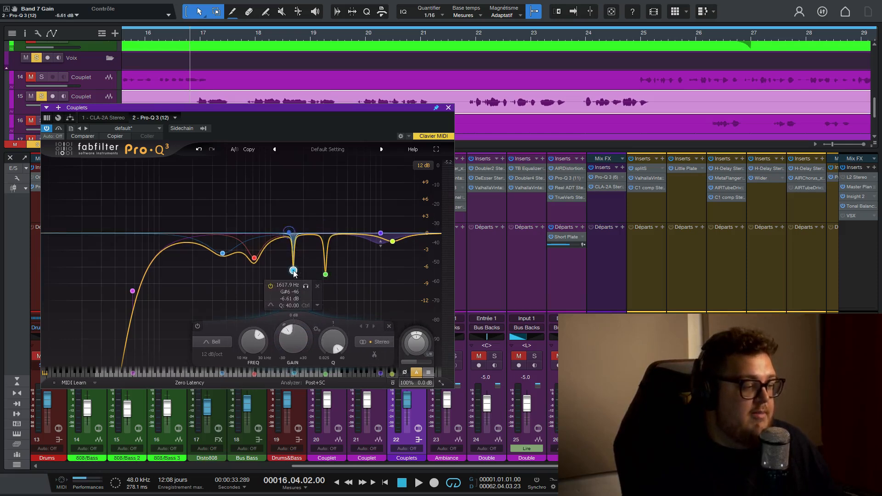
{"action": "left_click", "coordinate": [317, 286]}
Widen the 3155 Hz bell to a Q of about 4.328, set its gain to 0 dB and give it a -7.14 dB dynamic range
{"action": "left_click", "coordinate": [324, 273]}
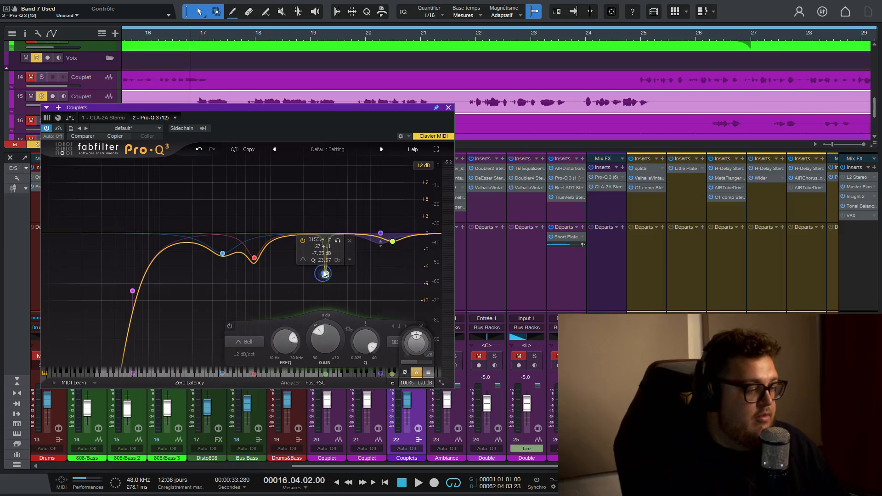
{"action": "scroll", "coordinate": [325, 274], "scroll_direction": "down", "scroll_amount": 5}
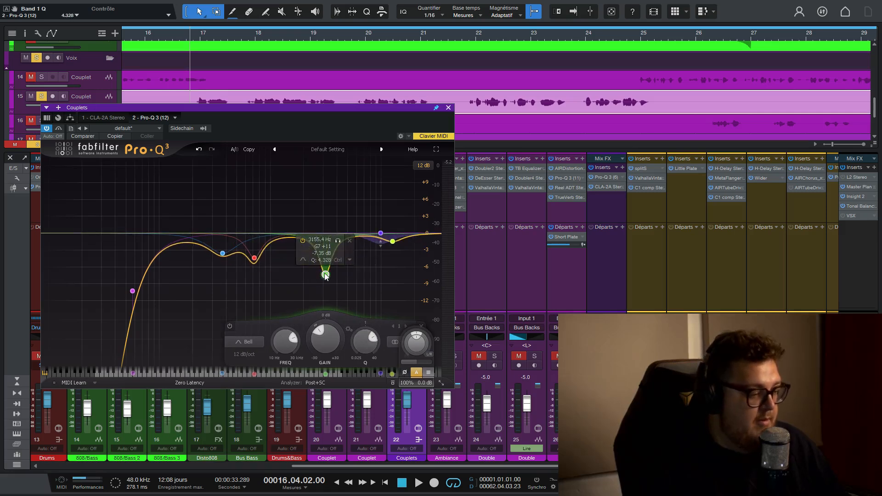
{"action": "type", "text": "0"}
{"action": "key", "text": "Return"}
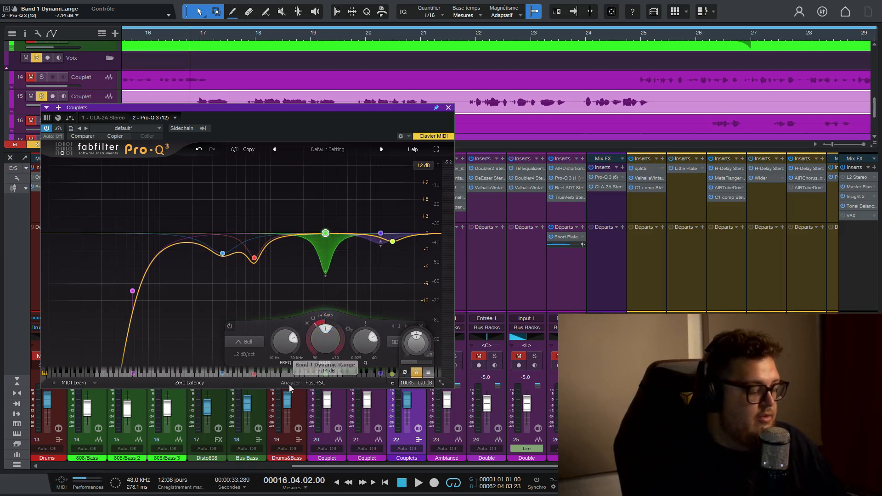
Remove all the EQ bands: the low cut, the low-mid bells, the high bells and the dynamic bell at 3155 Hz
{"action": "left_click_drag", "start_coordinate": [84, 351], "coordinate": [286, 222]}
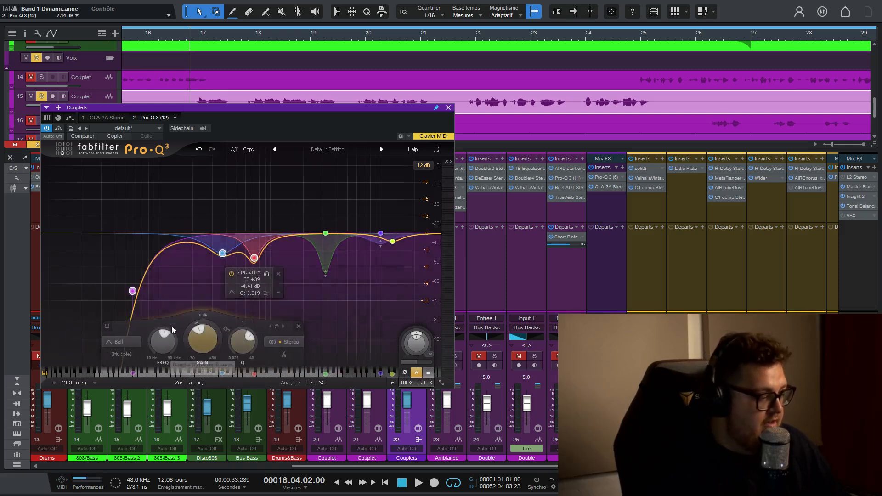
{"action": "left_click", "coordinate": [298, 326]}
{"action": "left_click", "coordinate": [392, 242]}
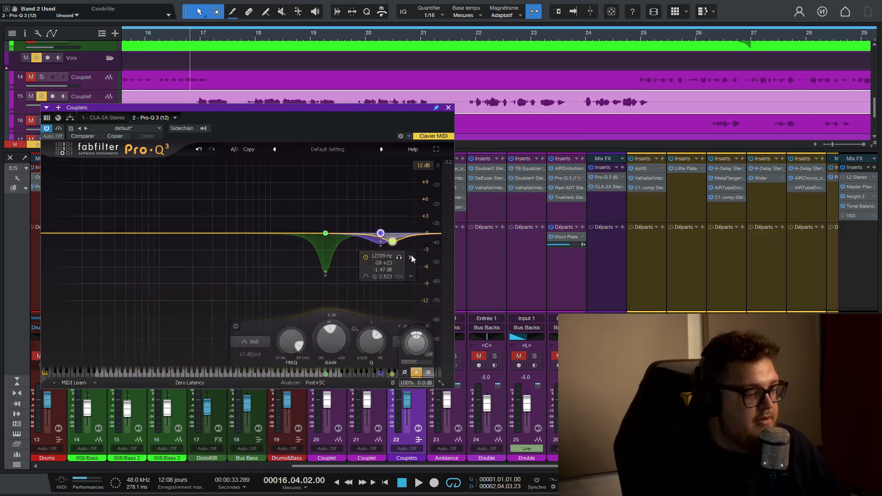
{"action": "left_click", "coordinate": [411, 257]}
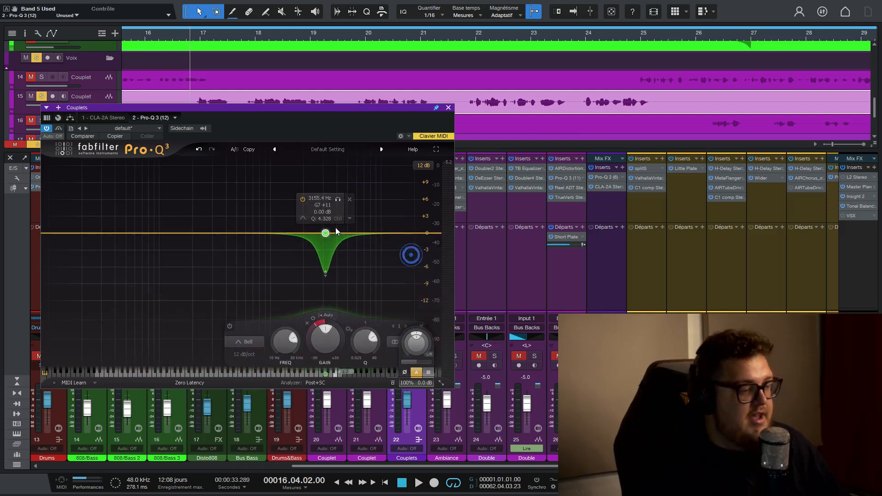
{"action": "left_click", "coordinate": [350, 200]}
Add a bell at about 402 Hz with 0 dB gain, a Q of 5 and a dynamic range of about -6.34 dB
{"action": "left_click", "coordinate": [218, 235]}
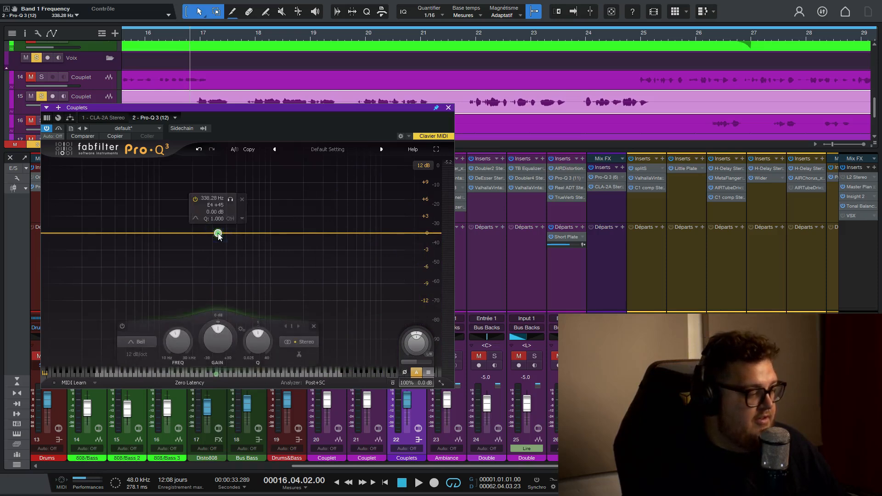
{"action": "left_click_drag", "start_coordinate": [219, 235], "coordinate": [226, 224]}
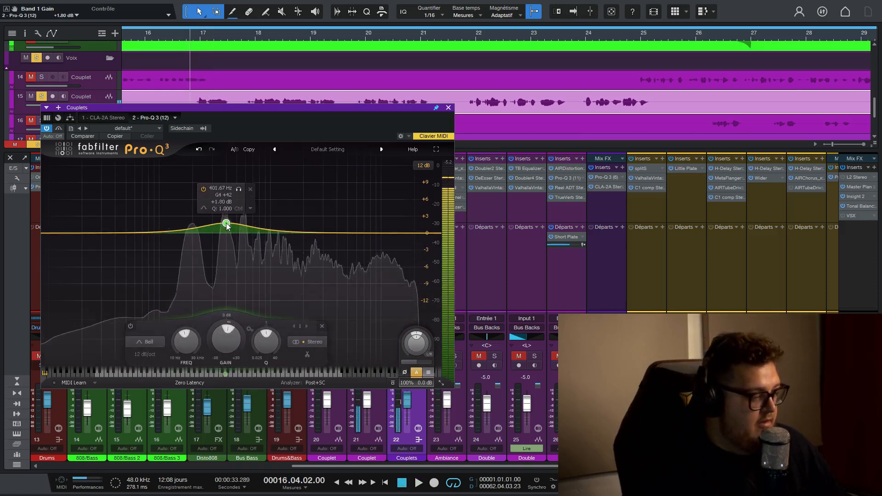
{"action": "left_click", "coordinate": [217, 201], "text": "ctrl"}
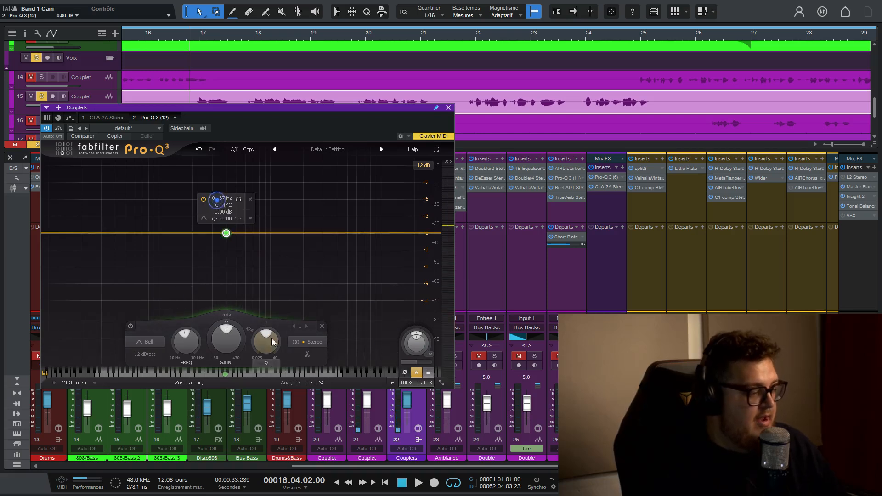
{"action": "type", "text": "5"}
{"action": "key", "text": "Return"}
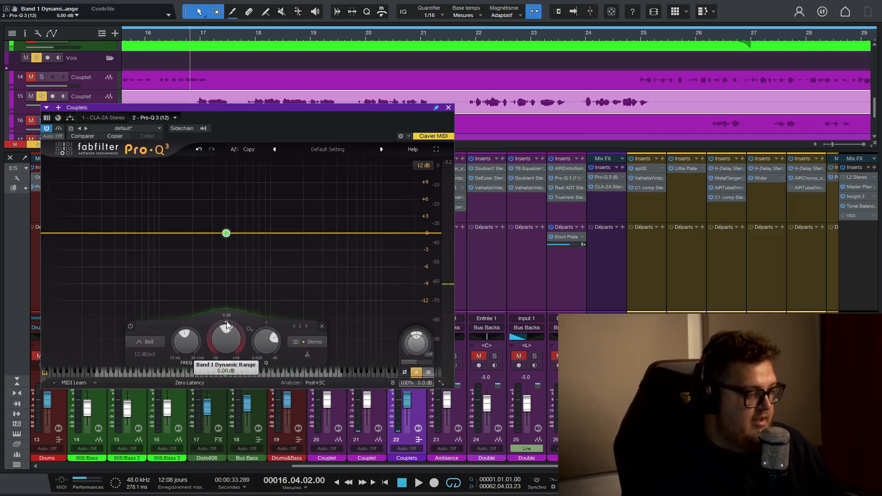
{"action": "left_click_drag", "start_coordinate": [202, 410], "coordinate": [206, 401]}
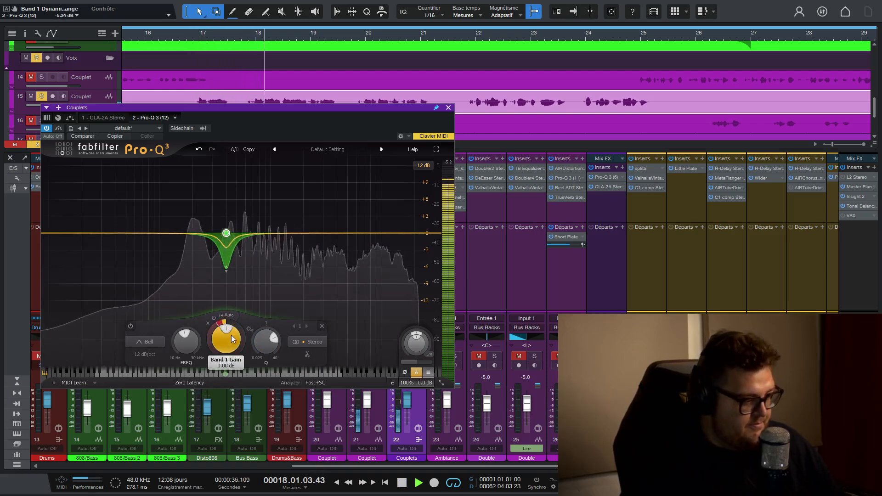
Switch the 402 Hz bell from automatic to manual threshold and set it to about -21.7 dB while playing the vocal
{"action": "key", "text": "space"}
{"action": "left_click", "coordinate": [231, 315]}
{"action": "left_click_drag", "start_coordinate": [256, 329], "coordinate": [253, 336]}
{"action": "key", "text": "space"}
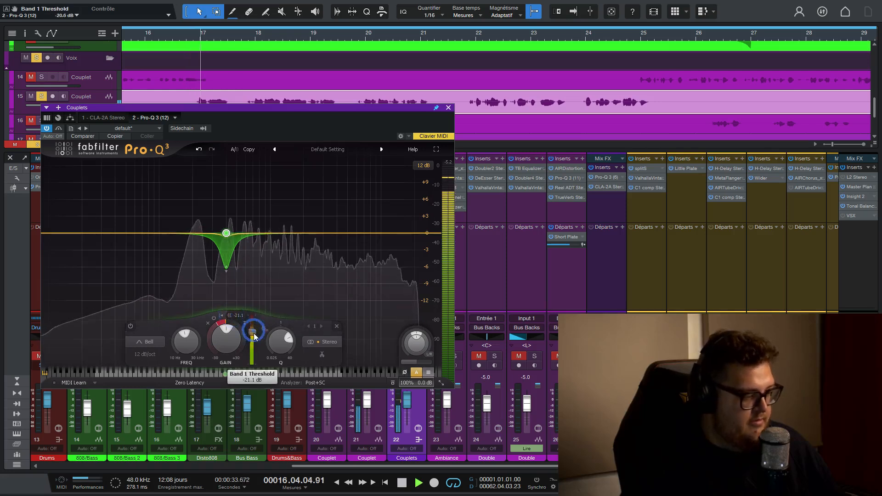
{"action": "key", "text": "space"}
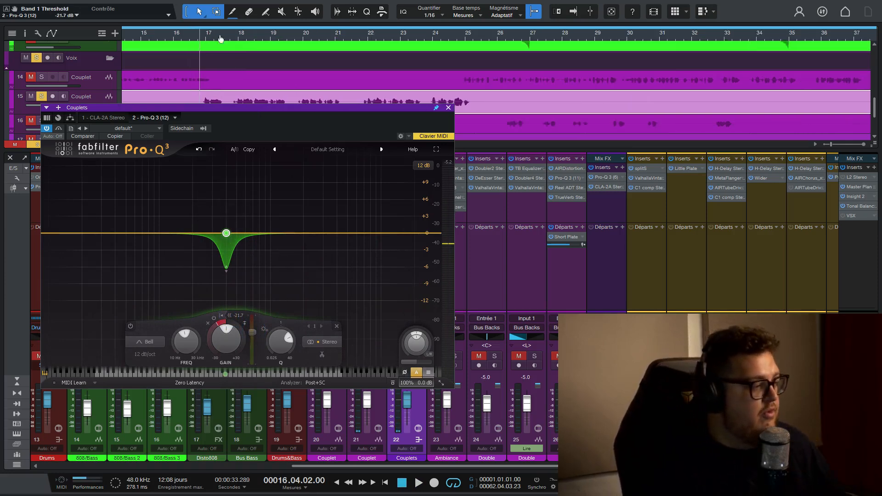
Unmute the Couplet vocal on track 14, play from bar 15 to watch the dynamic band react, and move the playhead to 16.04
{"action": "left_click_drag", "start_coordinate": [215, 36], "coordinate": [213, 33]}
{"action": "left_click", "coordinate": [34, 77]}
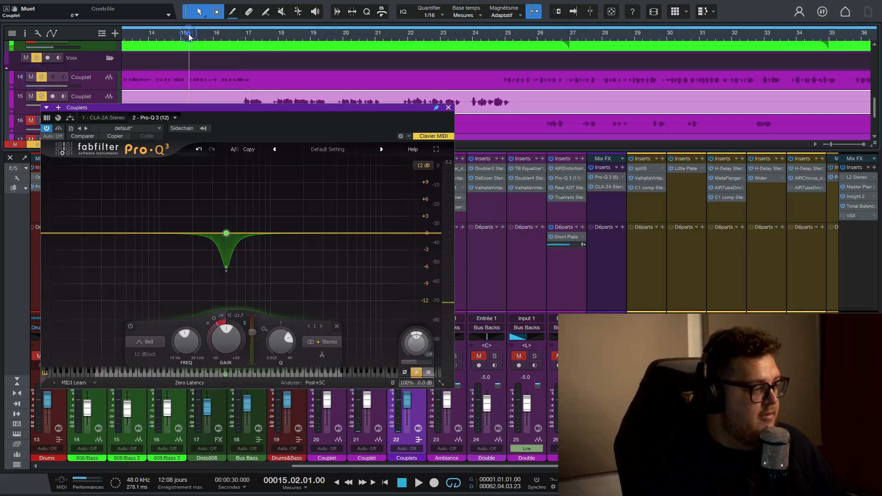
{"action": "key", "text": "space"}
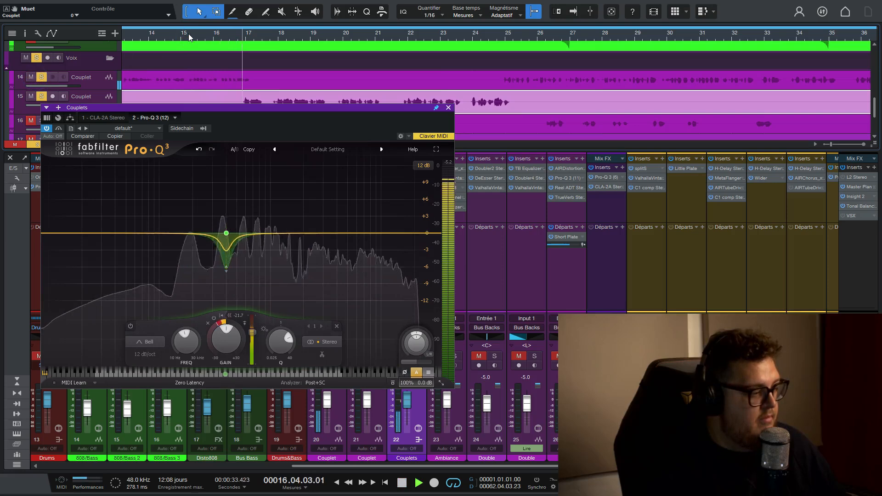
{"action": "key", "text": "space"}
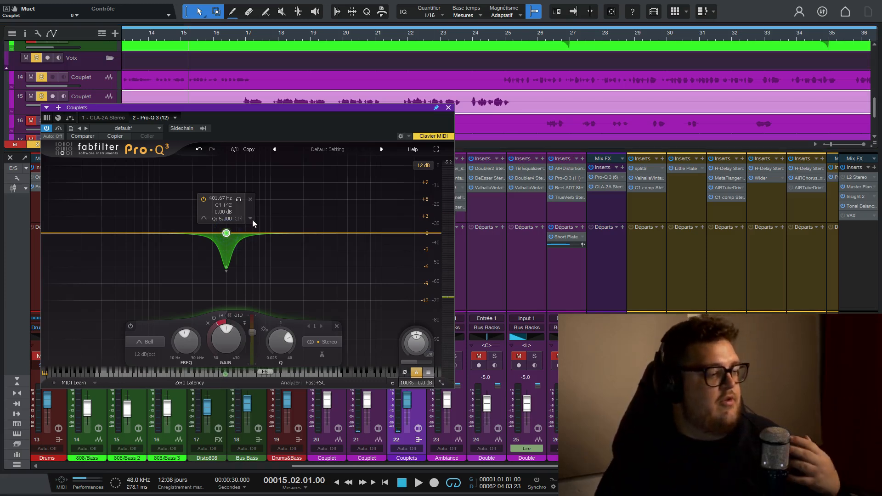
{"action": "left_click", "coordinate": [241, 37]}
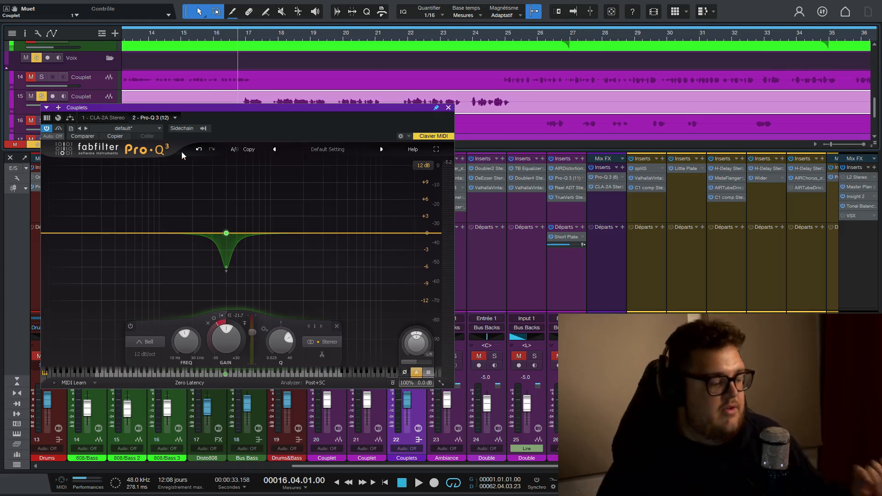
Try a bell at about 3606 Hz, -0.08 dB, and play the vocal to examine its spectrum for resonant peaks
{"action": "left_click", "coordinate": [340, 233]}
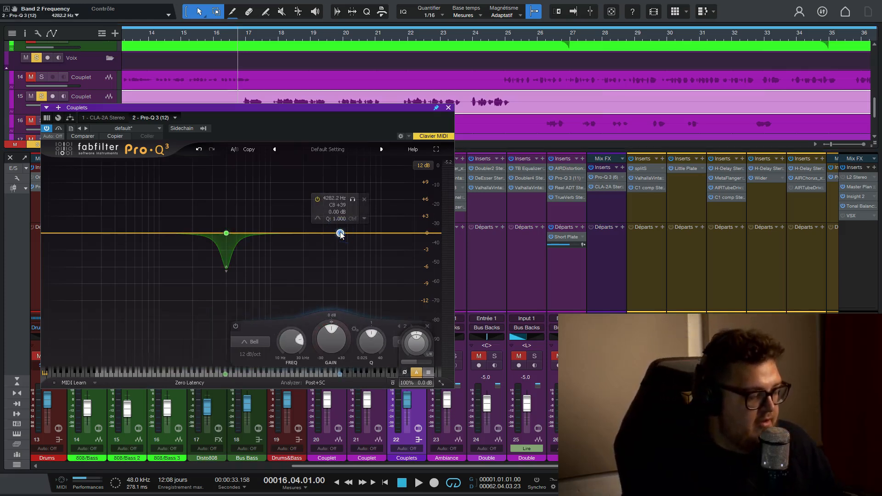
{"action": "key", "text": "space"}
{"action": "left_click_drag", "start_coordinate": [340, 234], "coordinate": [332, 235]}
{"action": "key", "text": "space"}
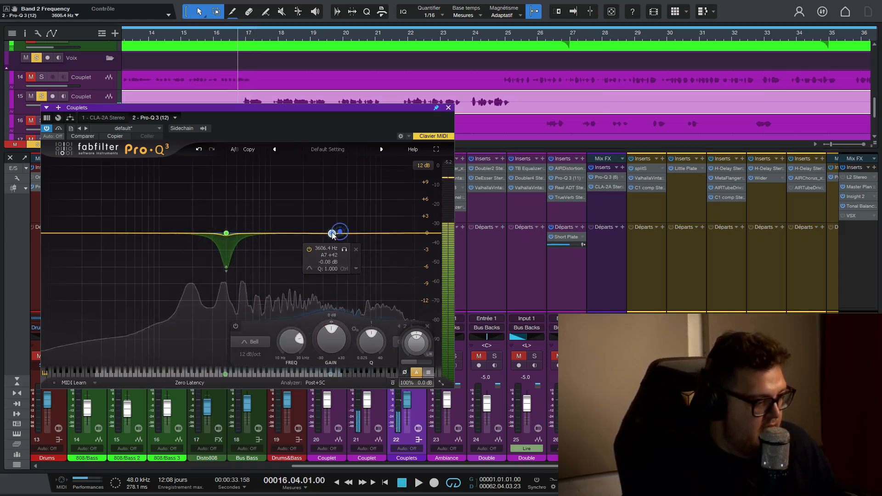
{"action": "key", "text": "space"}
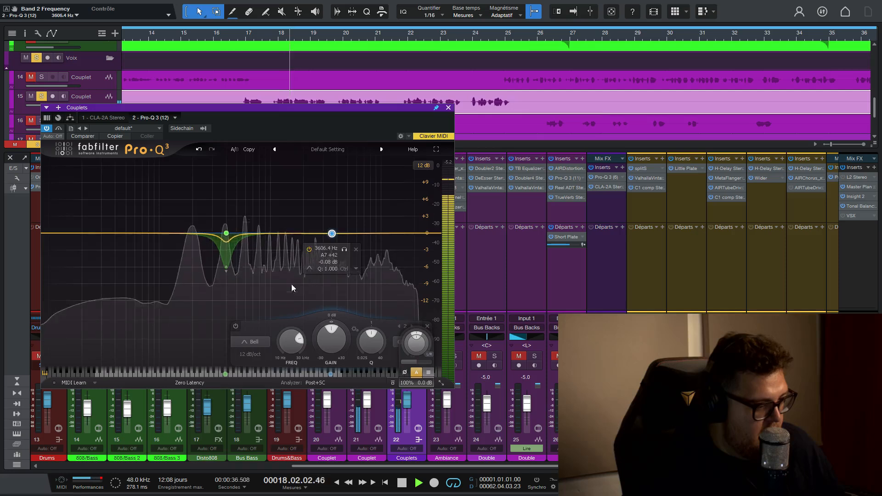
{"action": "mouse_move", "coordinate": [281, 307]}
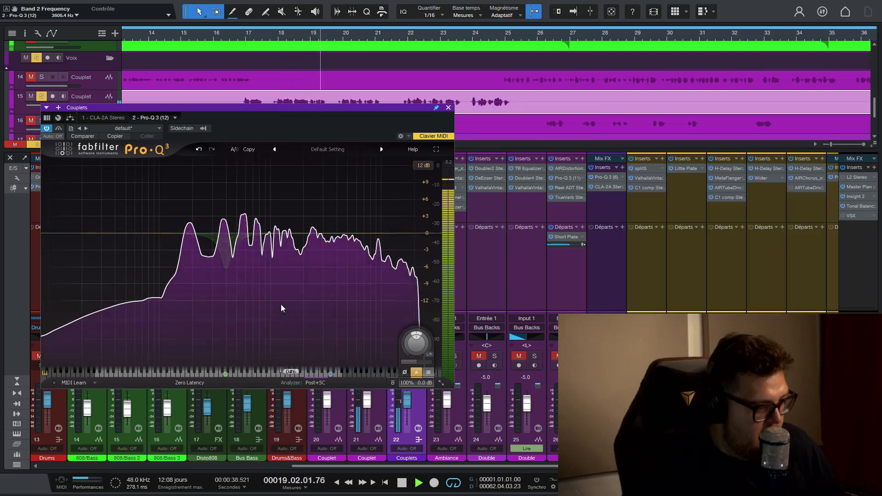
{"action": "key", "text": "space"}
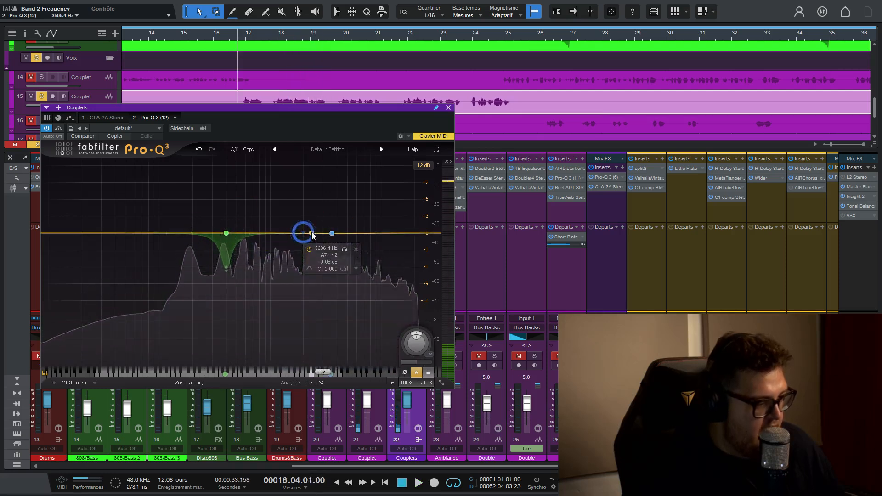
Replace the 3606 Hz bell with one at about 2462 Hz, 0 dB, Q 18.82, with a -7.50 dB dynamic range and -33.4 dB threshold
{"action": "left_click", "coordinate": [312, 233]}
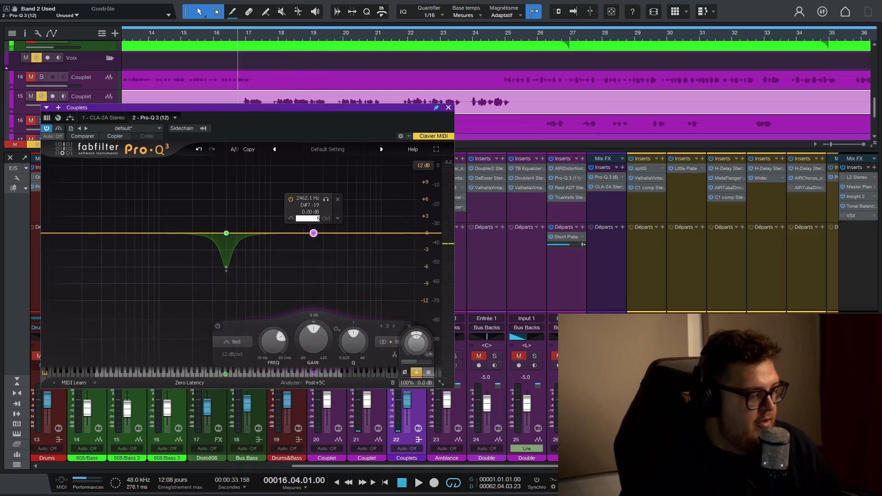
{"action": "left_click_drag", "start_coordinate": [312, 329], "coordinate": [348, 357]}
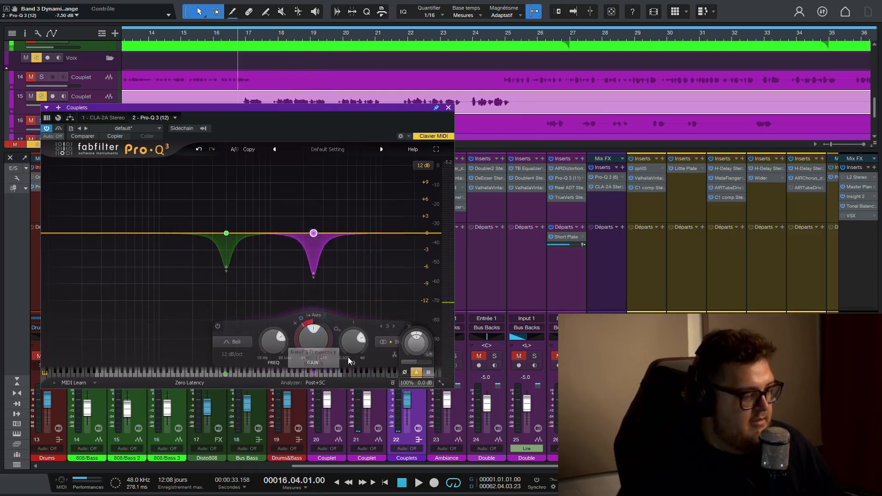
{"action": "key", "text": "space"}
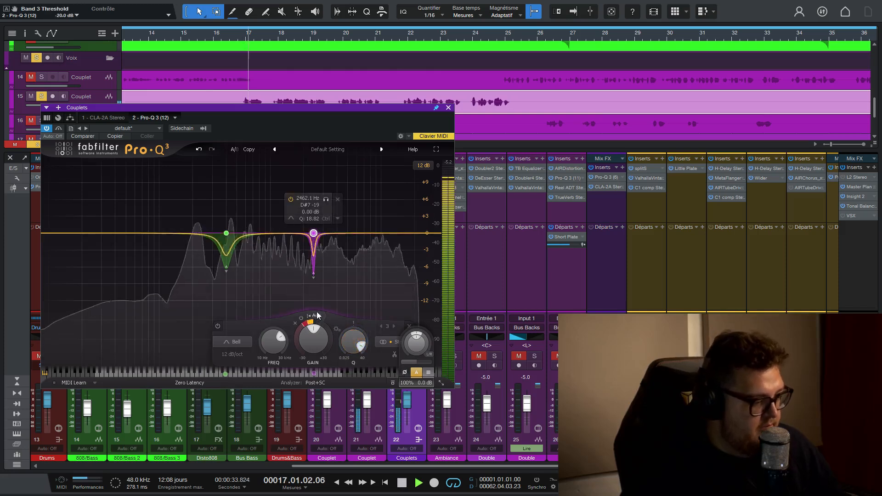
{"action": "left_click", "coordinate": [317, 313]}
{"action": "left_click_drag", "start_coordinate": [341, 334], "coordinate": [341, 346]}
{"action": "key", "text": "space"}
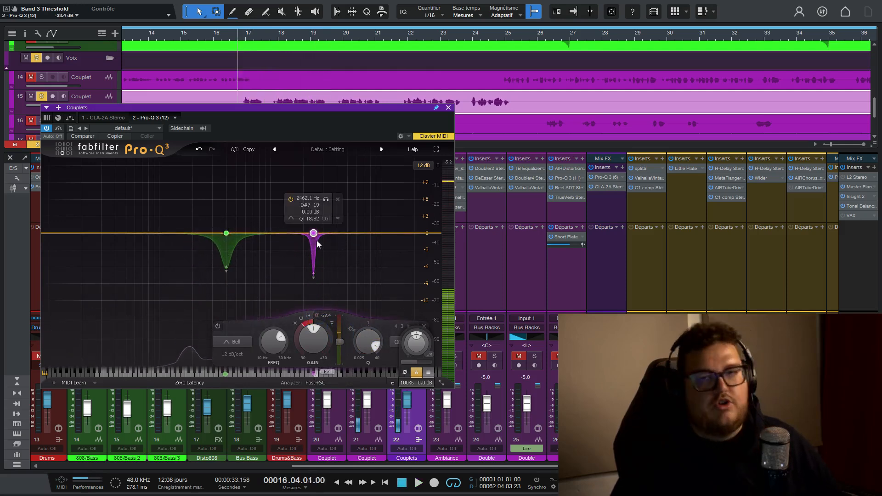
Remove the dynamic bell at 402 Hz and play the vocal with only the 2462 Hz dynamic bell
{"action": "left_click", "coordinate": [250, 199]}
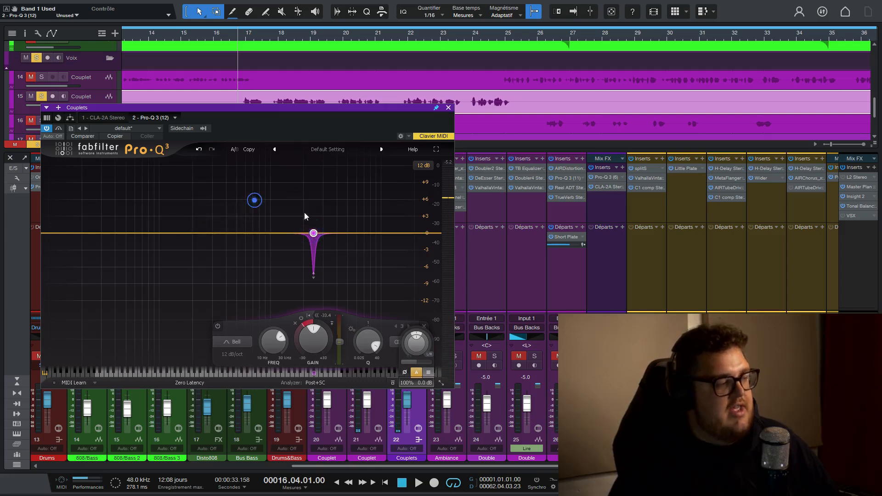
{"action": "key", "text": "space"}
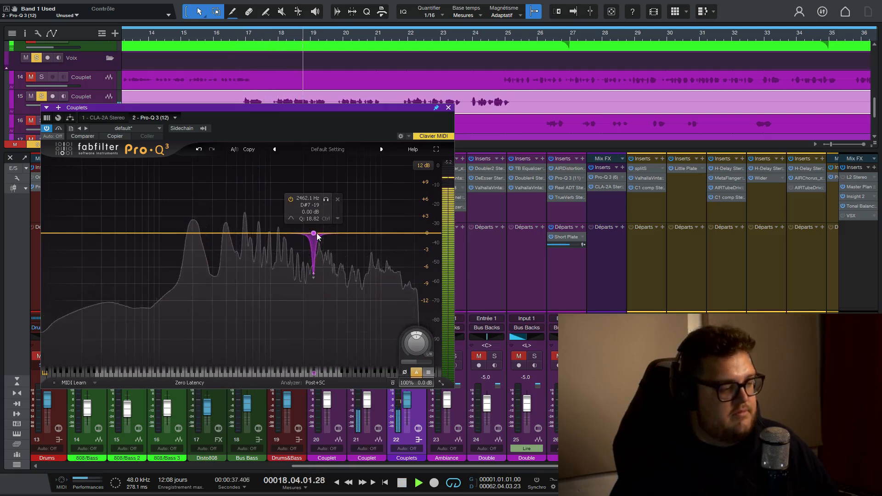
{"action": "key", "text": "space"}
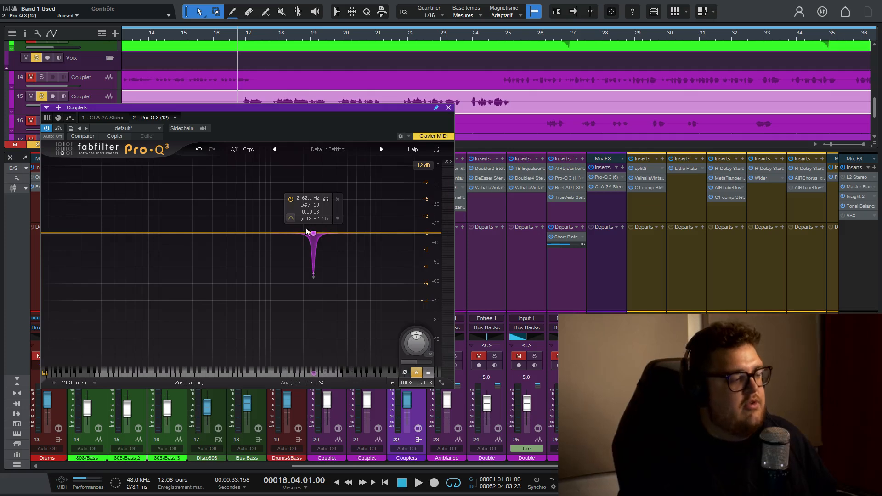
Try a narrow bell at about 1287 Hz, -8.00 dB, while playing the vocal, and remove it
{"action": "left_click", "coordinate": [363, 233]}
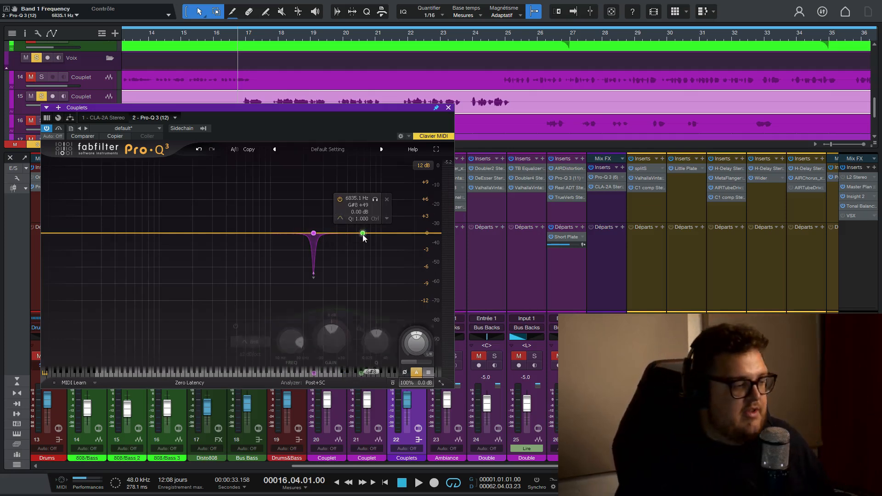
{"action": "key", "text": "space"}
{"action": "left_click_drag", "start_coordinate": [363, 235], "coordinate": [285, 278]}
{"action": "key", "text": "space"}
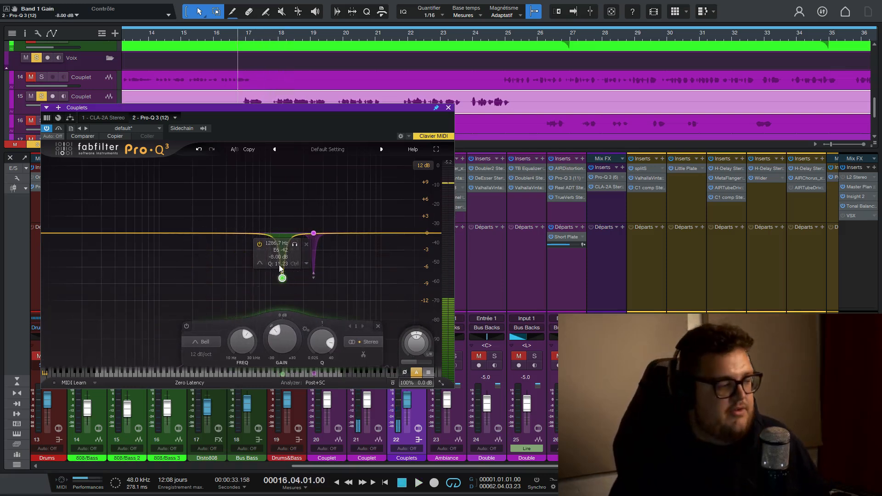
{"action": "left_click", "coordinate": [307, 244]}
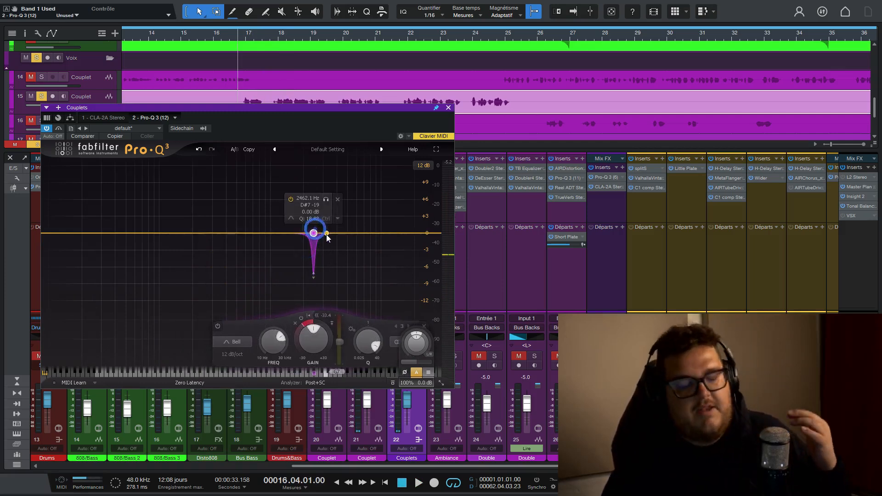